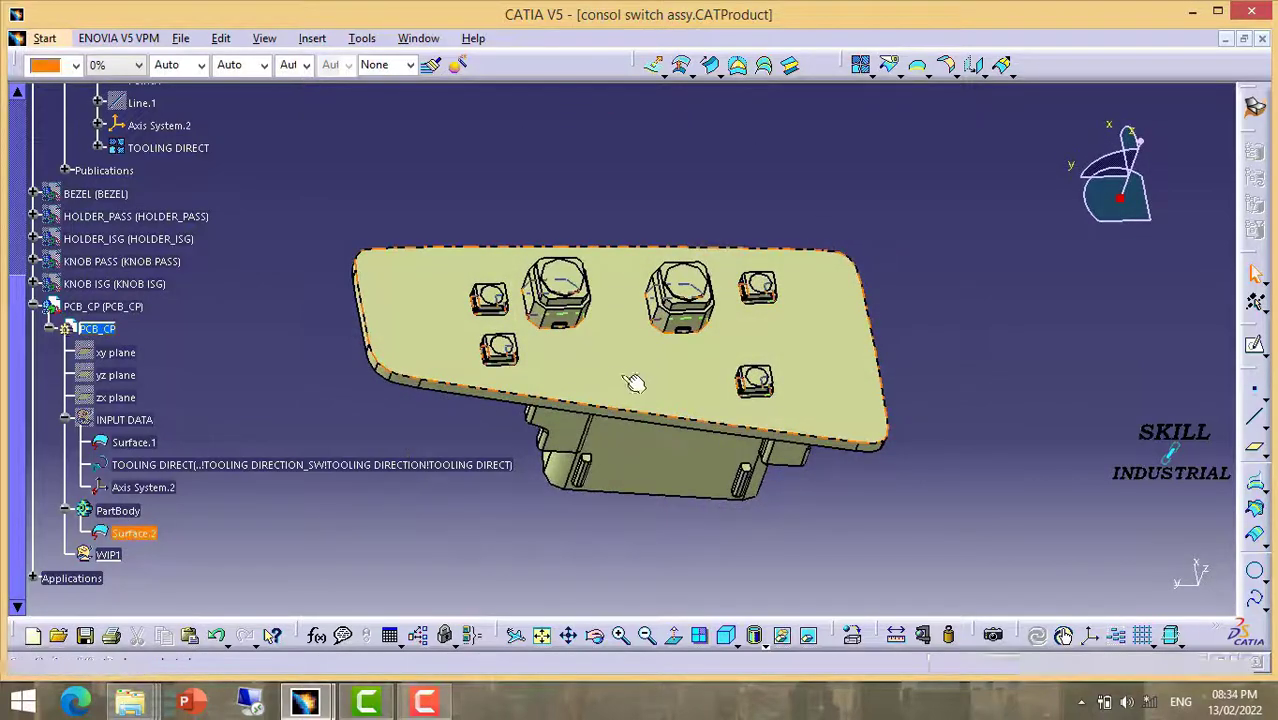
Orbit around the PCB assembly to inspect the board's top face
mouse_move(698, 390)
middle_mouse_down()
mouse_move(626, 383)
mouse_move(791, 339)
middle_mouse_up()
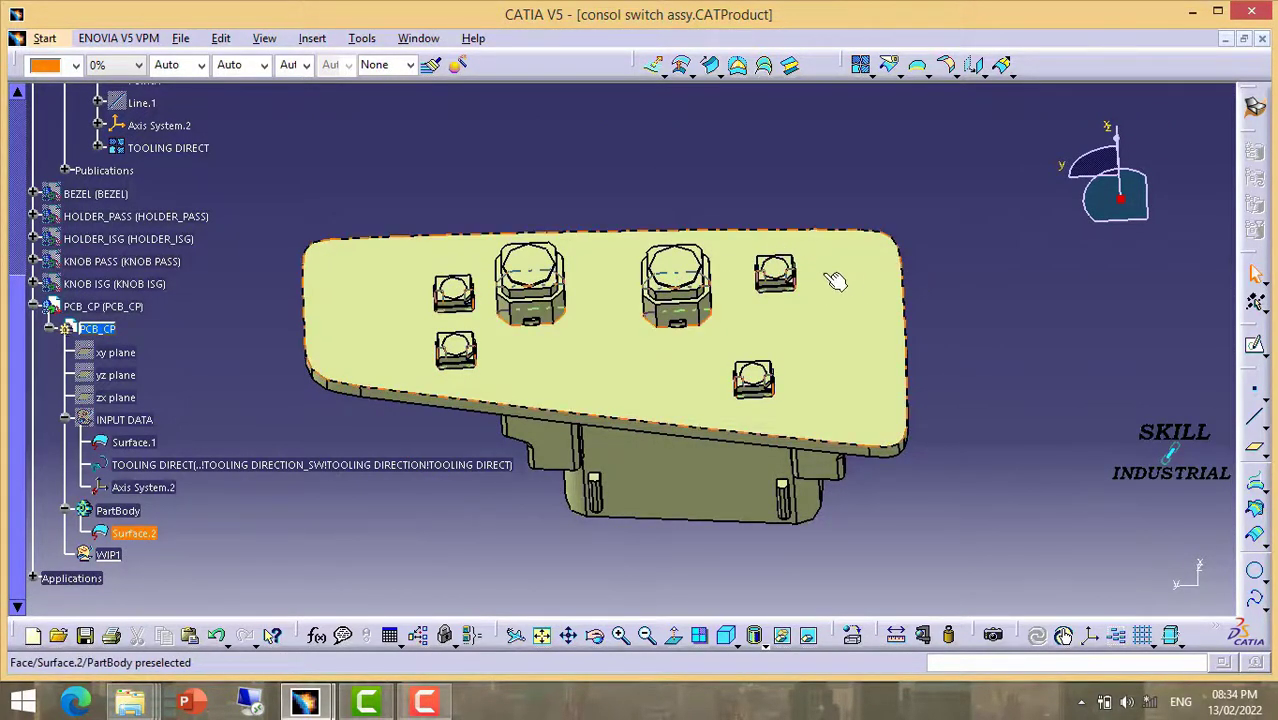
left_click(792, 329)
middle_click_drag(680, 418, 693, 330)
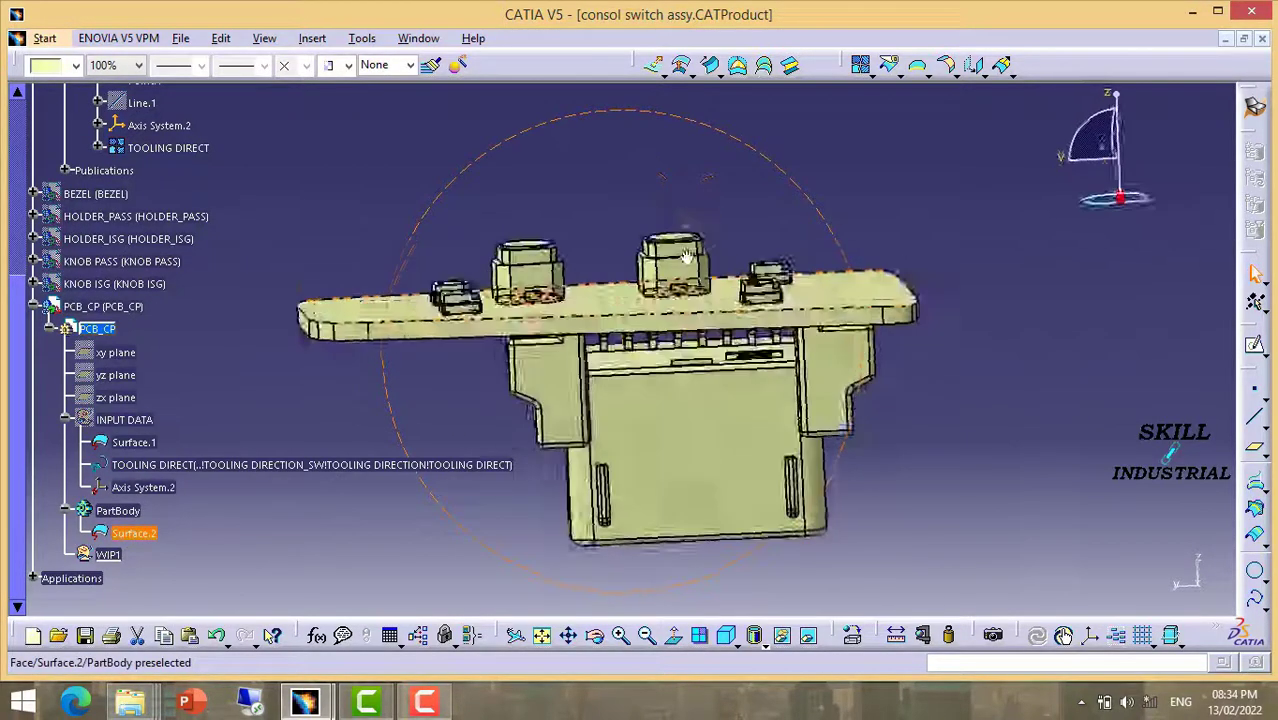
mouse_move(1022, 306)
middle_mouse_down()
mouse_move(834, 325)
mouse_move(678, 208)
mouse_move(680, 225)
middle_mouse_up()
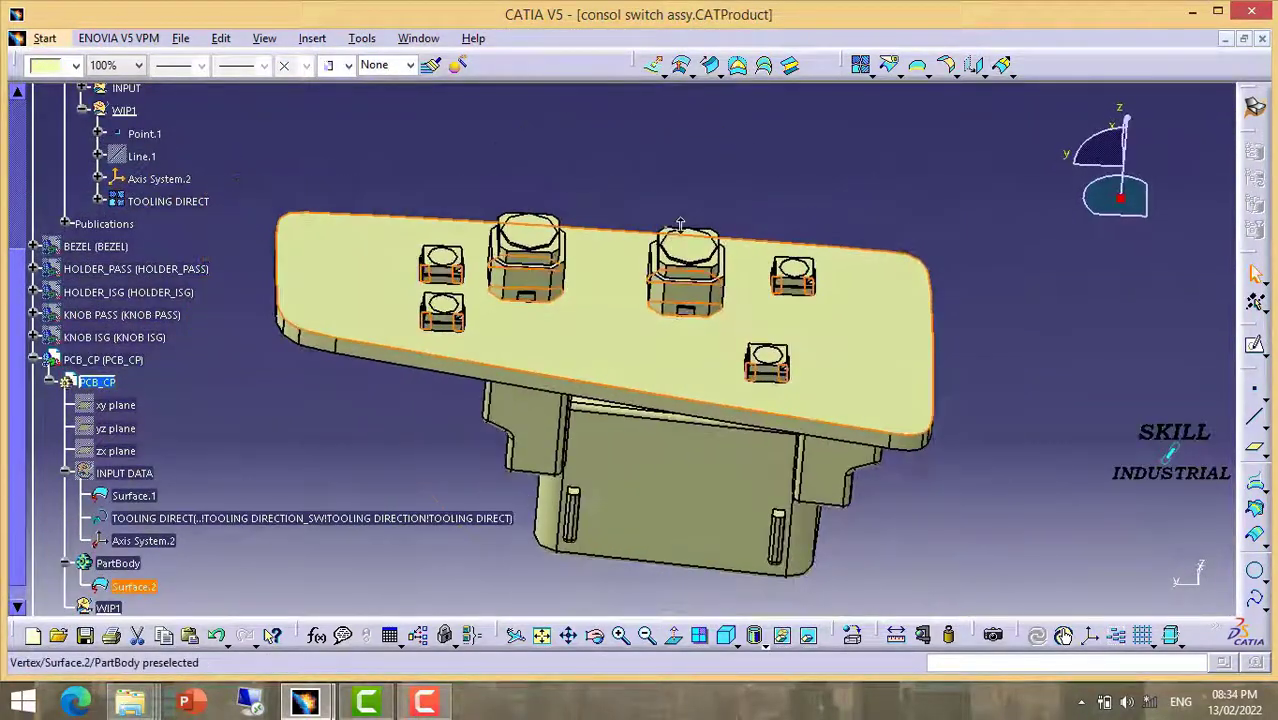
mouse_move(780, 383)
middle_mouse_down()
mouse_move(721, 342)
mouse_move(722, 419)
mouse_move(570, 257)
middle_mouse_up()
Select the PCB's Surface.2 and expand WIP1 to list its copied surfaces
left_click(128, 587)
middle_click_drag(676, 400, 263, 580)
scroll(265, 580, "down", 3)
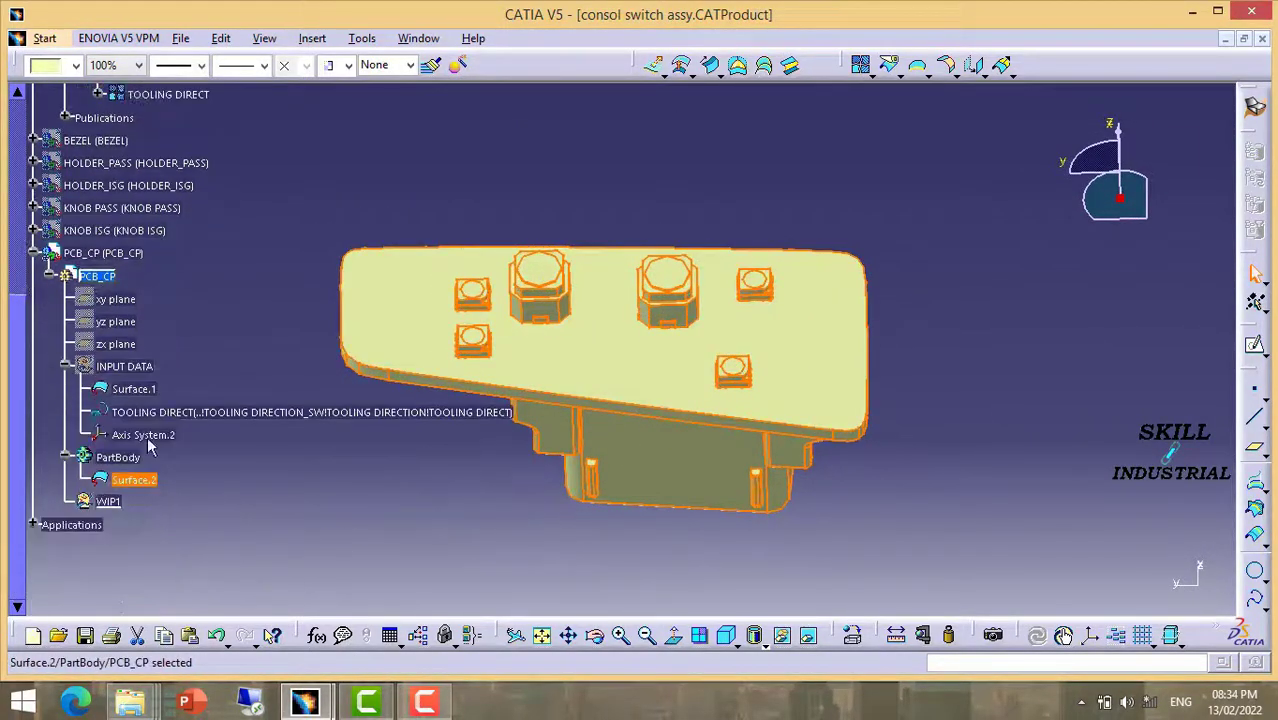
left_click(109, 502)
right_click(109, 502)
left_click(404, 514)
Hide the original PCB surface, Surface.2
middle_click_drag(779, 335, 786, 302, "ctrl")
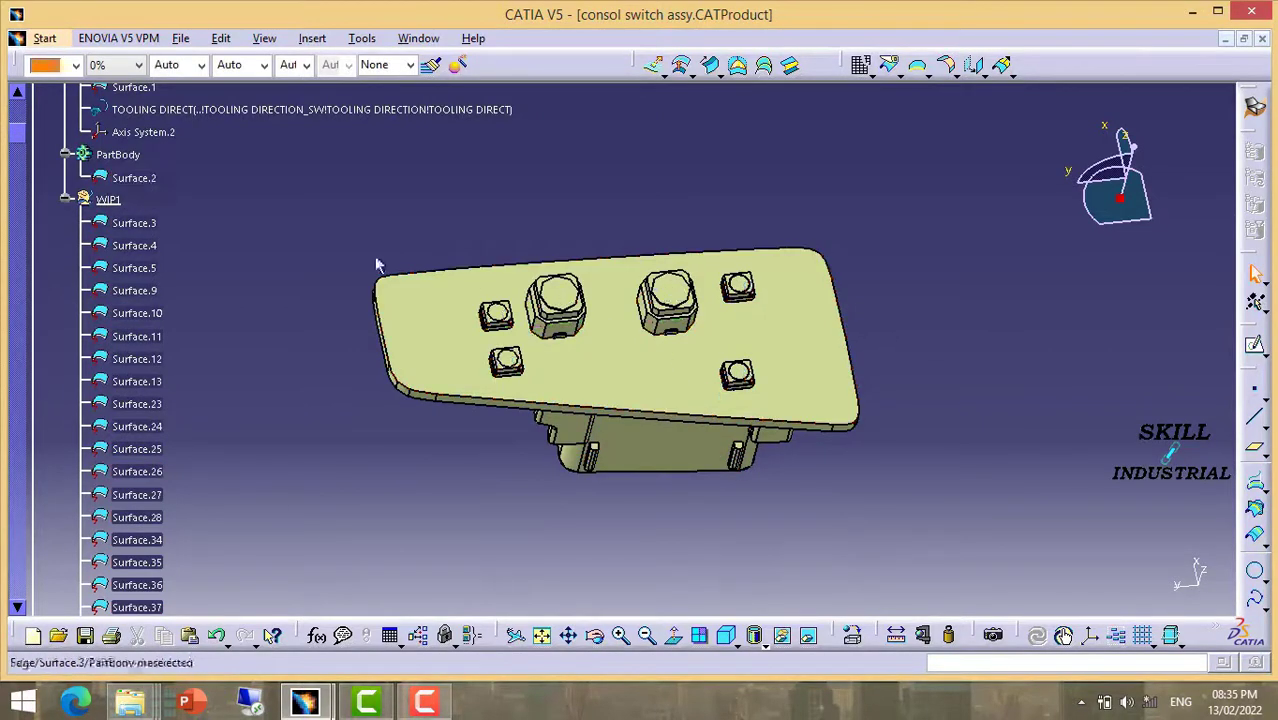
left_click(141, 178)
right_click(141, 178)
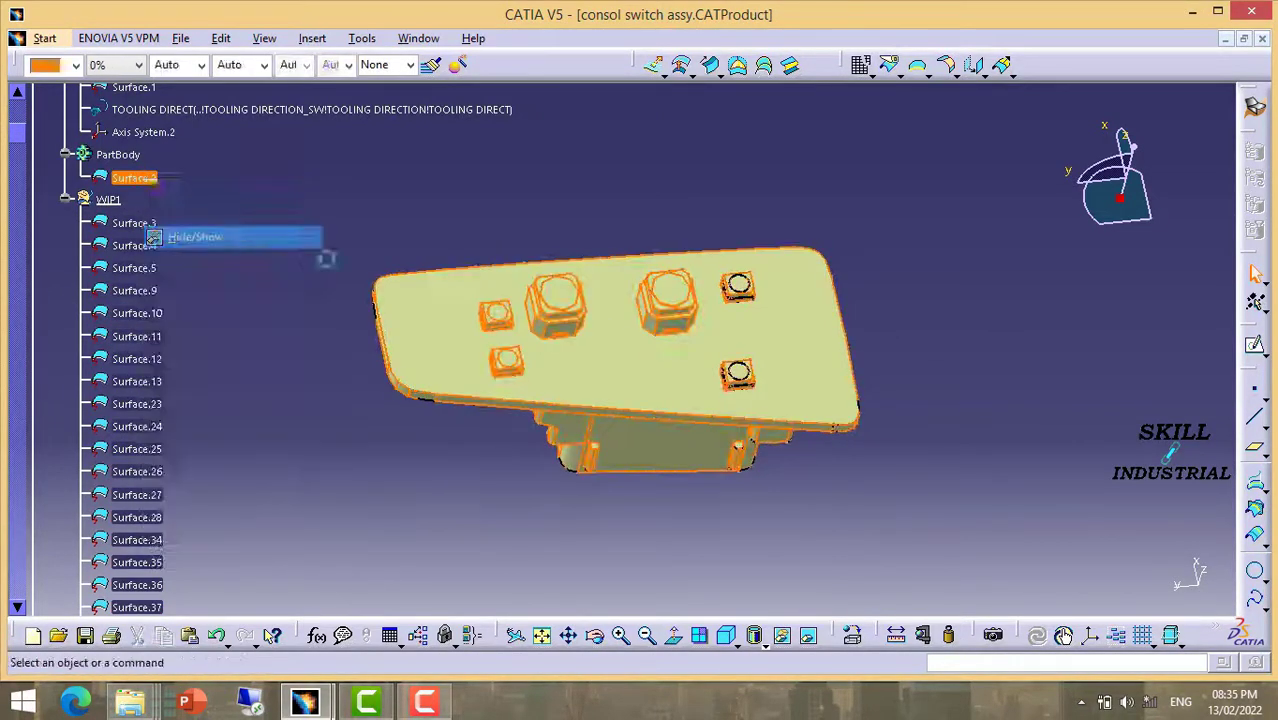
left_click(230, 236)
Window-select the unwanted WIP1 surfaces enclosed over the board
middle_click_drag(706, 466, 820, 265)
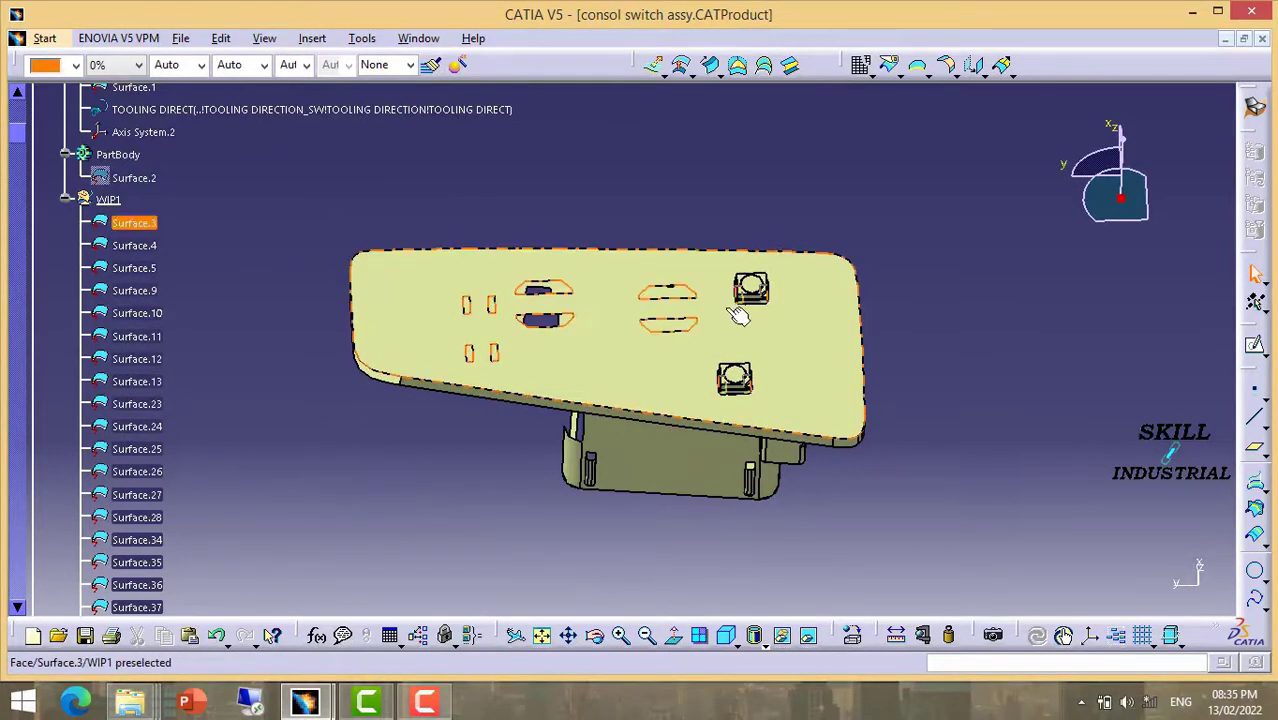
mouse_move(750, 286)
middle_mouse_down()
mouse_move(679, 219)
mouse_move(679, 348)
middle_mouse_up()
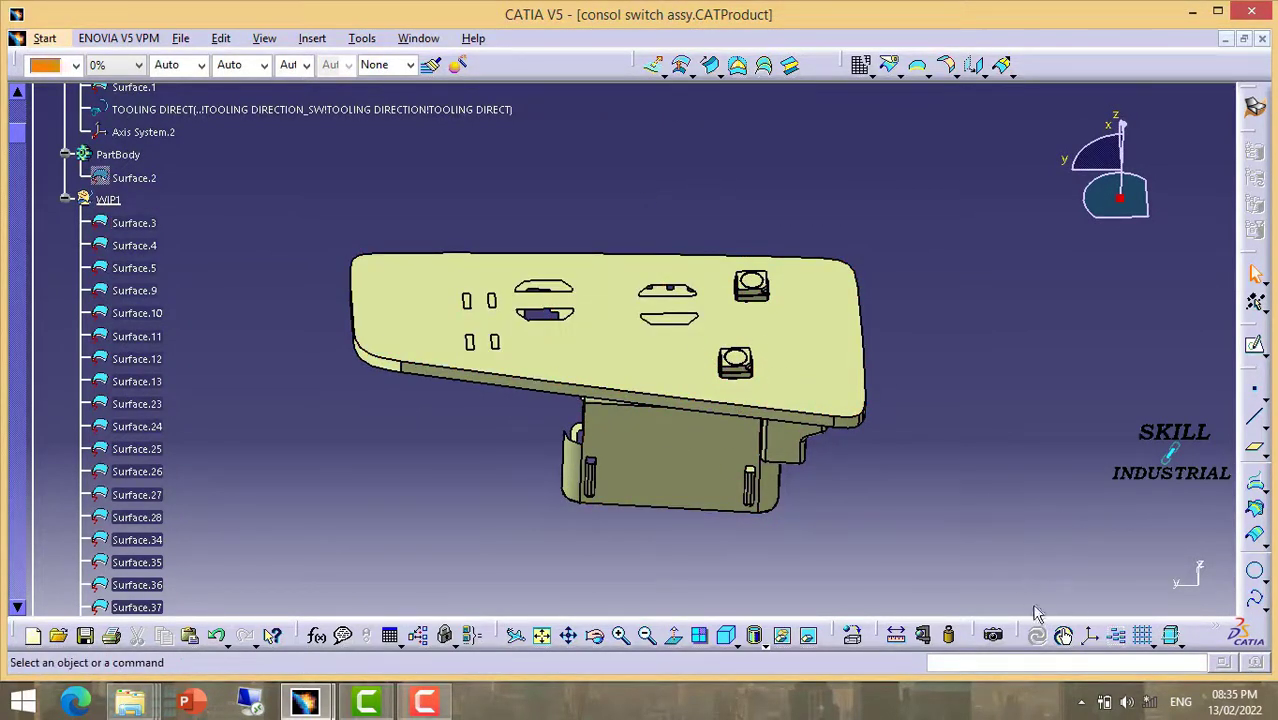
left_click_drag(1024, 536, 436, 321)
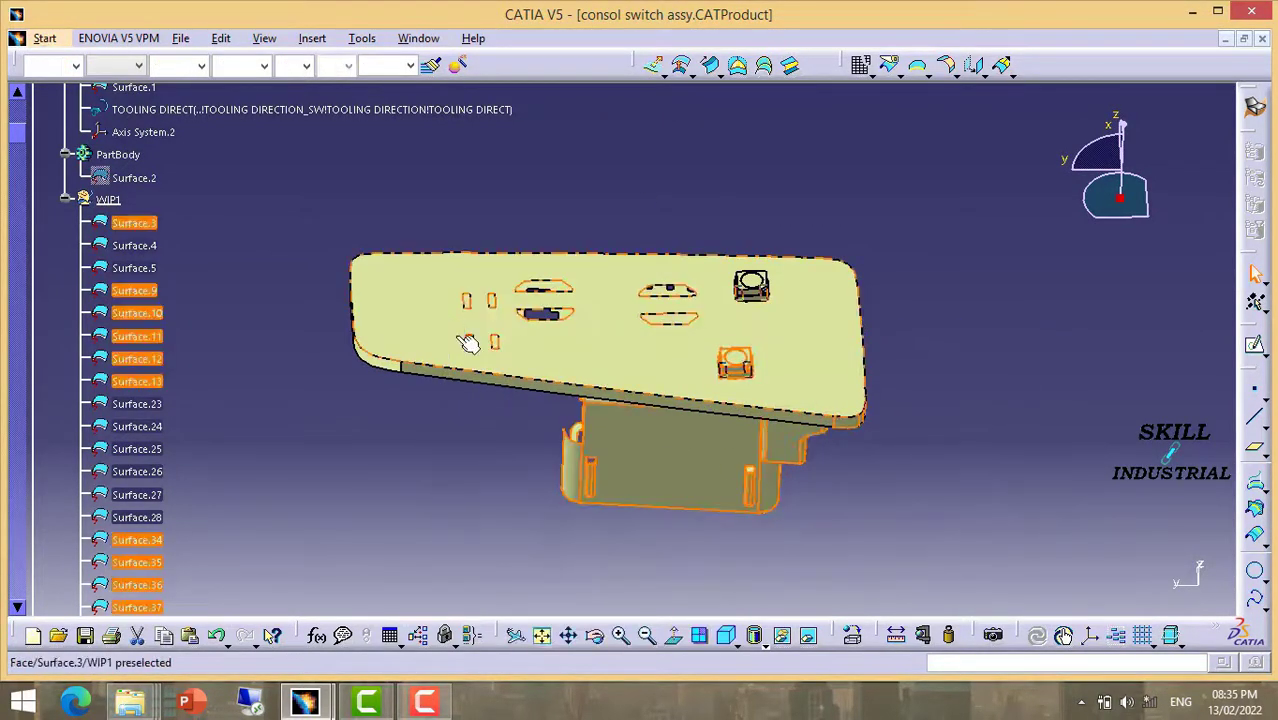
middle_click_drag(460, 335, 630, 374)
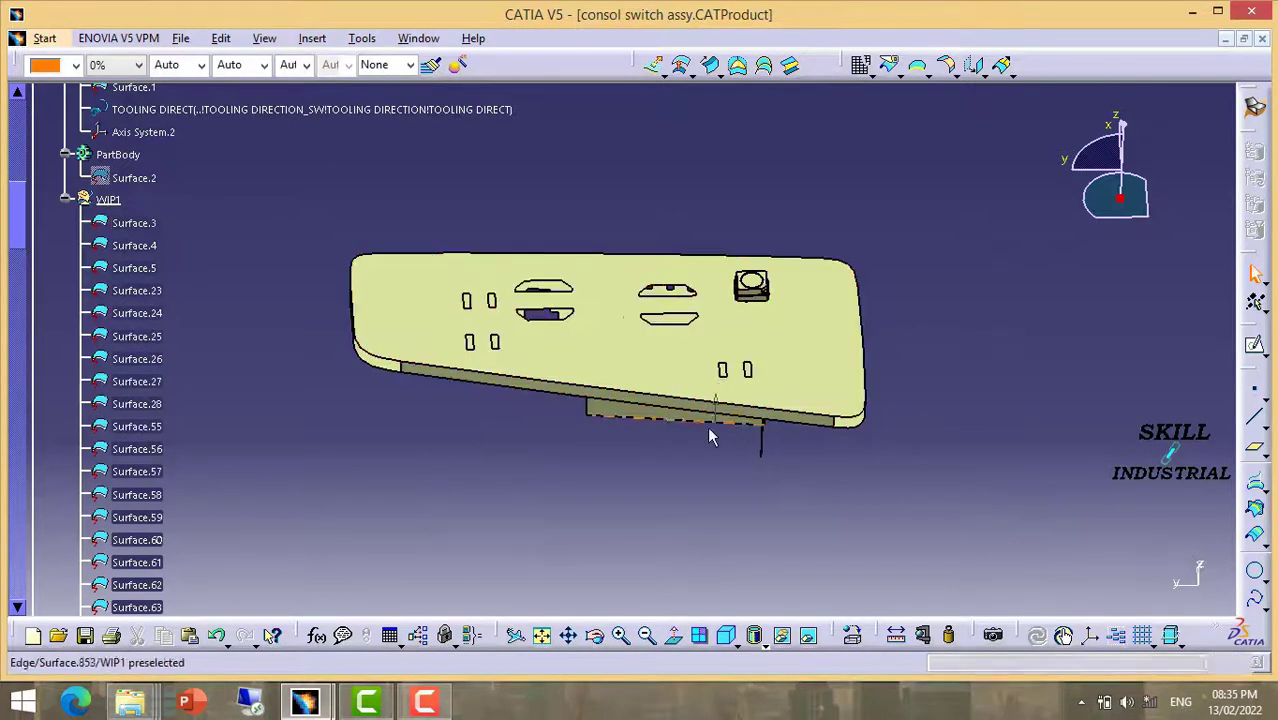
mouse_move(707, 434)
middle_mouse_down()
mouse_move(702, 355)
mouse_move(736, 408)
mouse_move(747, 360)
mouse_move(707, 342)
mouse_move(705, 288)
middle_mouse_up()
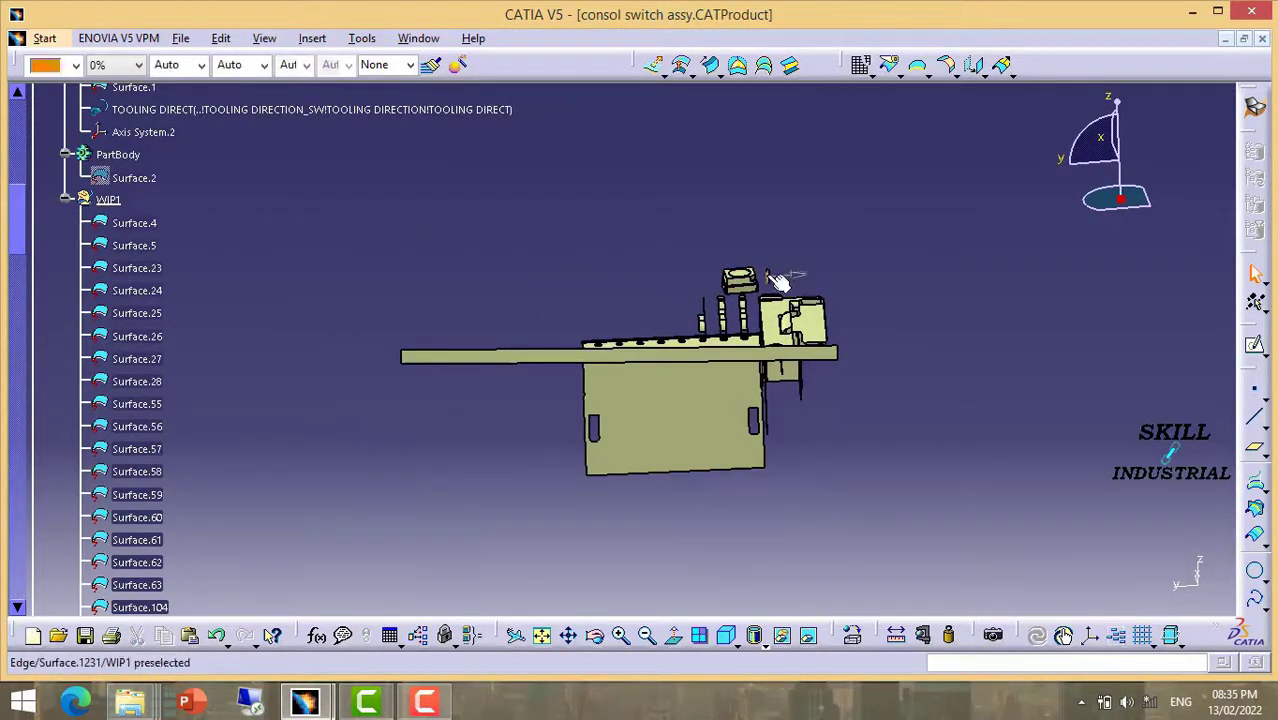
Delete the board plate, pins, lower box, long board bar and yellow block piece
middle_click_drag(777, 386, 408, 334)
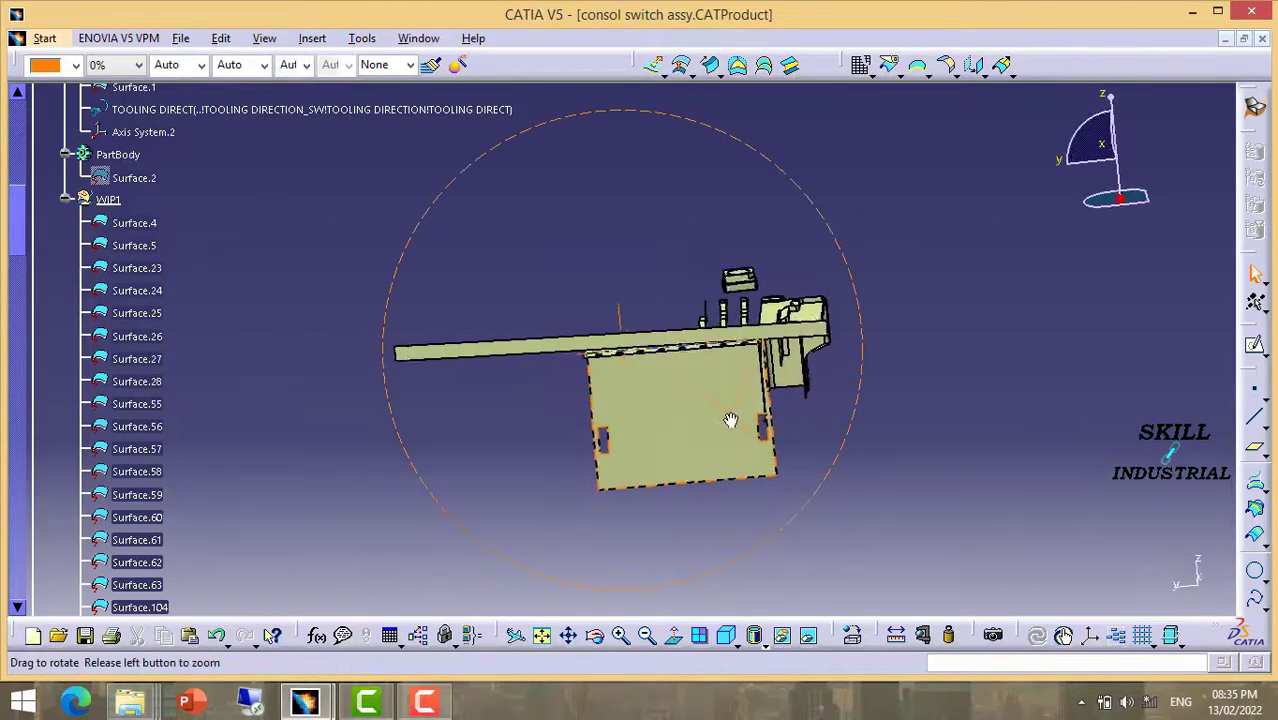
left_click_drag(376, 335, 940, 543)
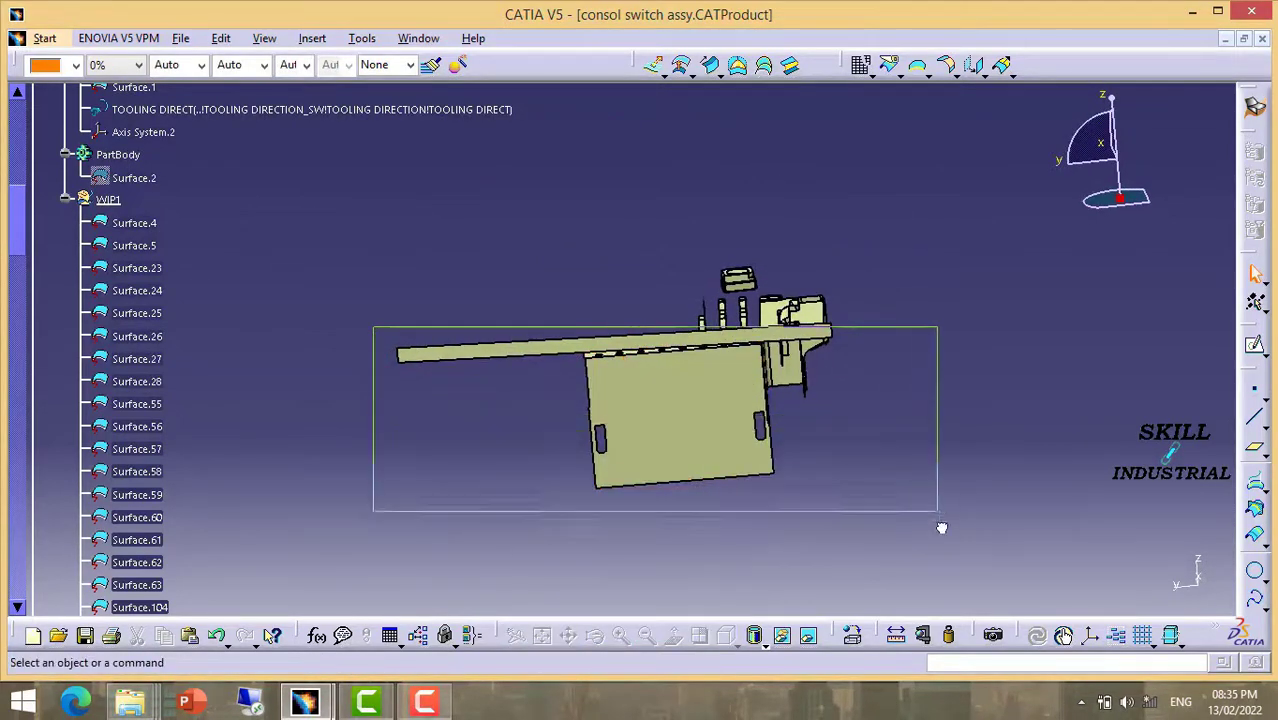
key("Delete")
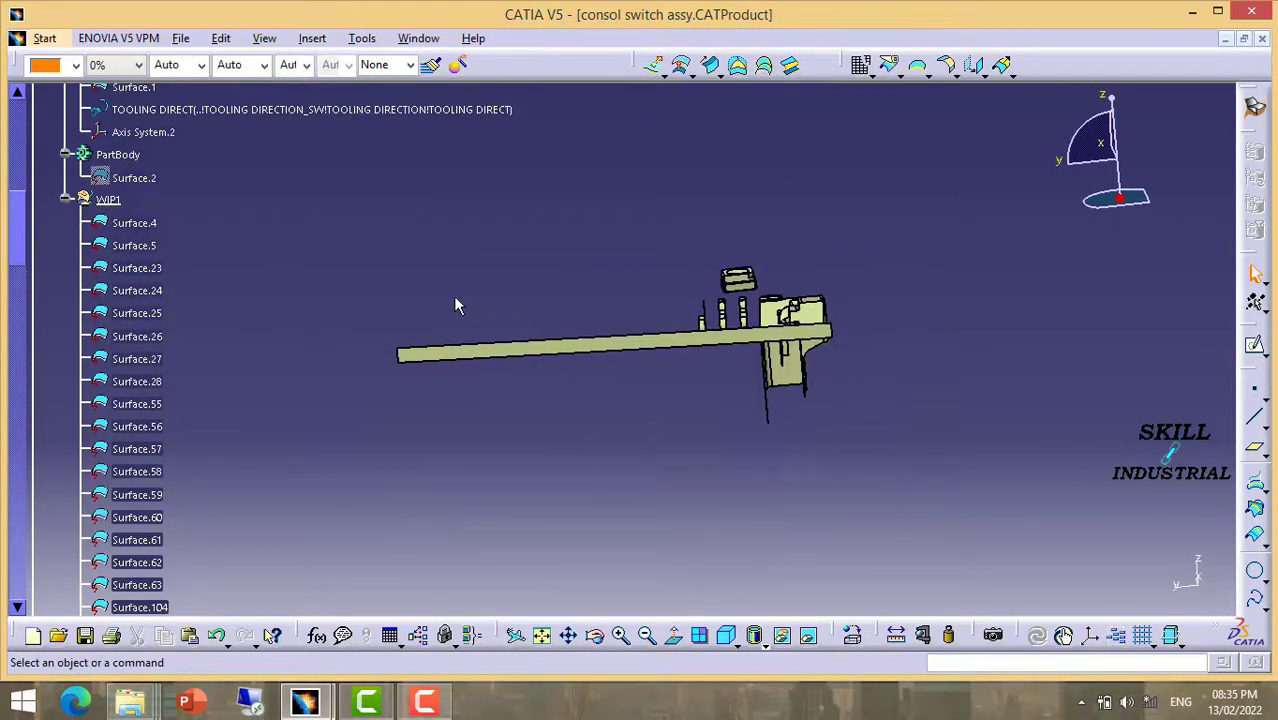
left_click_drag(570, 360, 981, 470)
key("Delete")
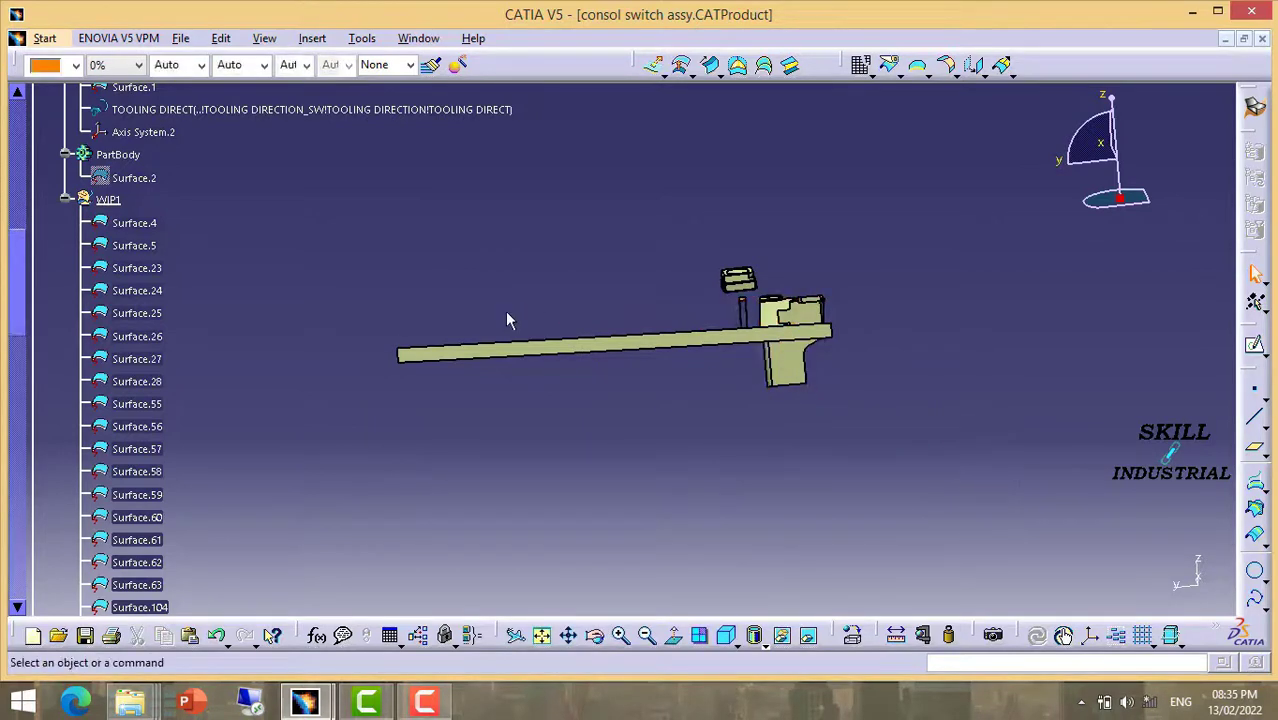
left_click_drag(374, 322, 895, 452)
key("Delete")
left_click(800, 333)
key("Delete")
Delete the two tabs and both L-shaped brackets, leaving the switch block
mouse_move(690, 391)
middle_mouse_down()
mouse_move(703, 355)
mouse_move(860, 482)
mouse_move(702, 160)
middle_mouse_up()
mouse_move(563, 188)
left_mouse_down()
mouse_move(887, 357)
mouse_move(906, 434)
left_mouse_up()
key("Delete")
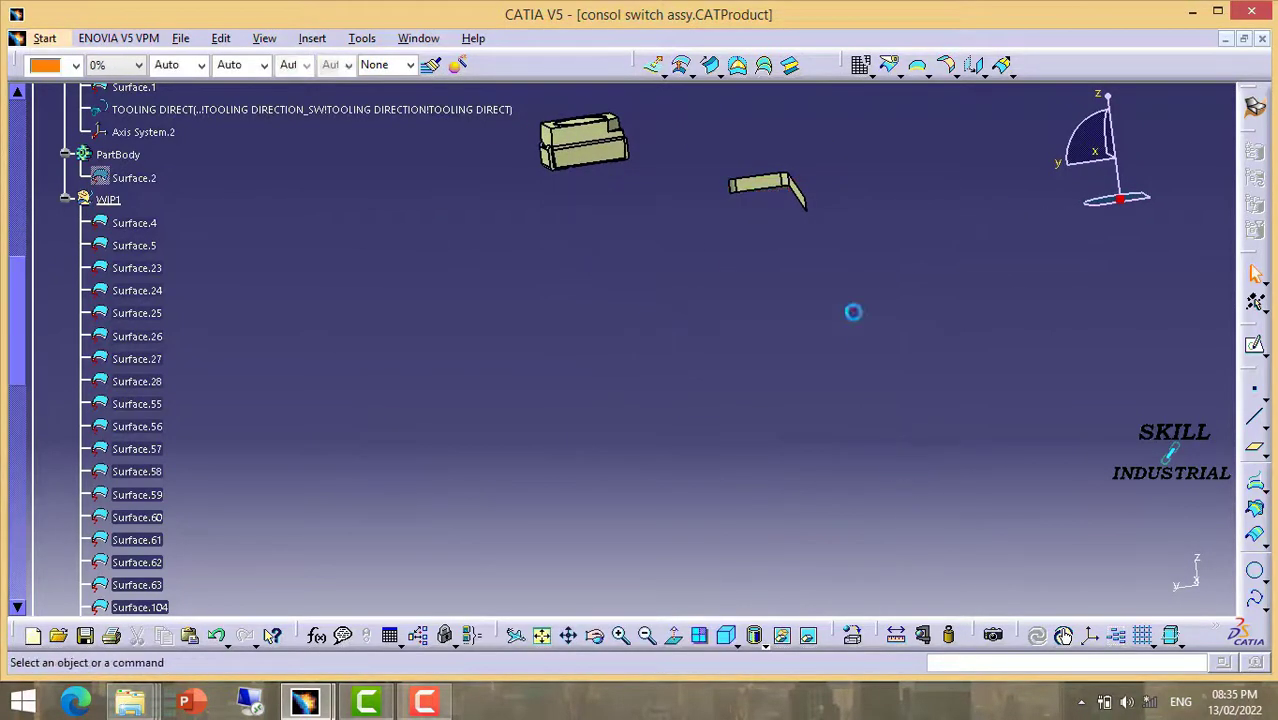
left_click_drag(727, 147, 921, 371)
key("Delete")
middle_click_drag(787, 394, 811, 505, "ctrl")
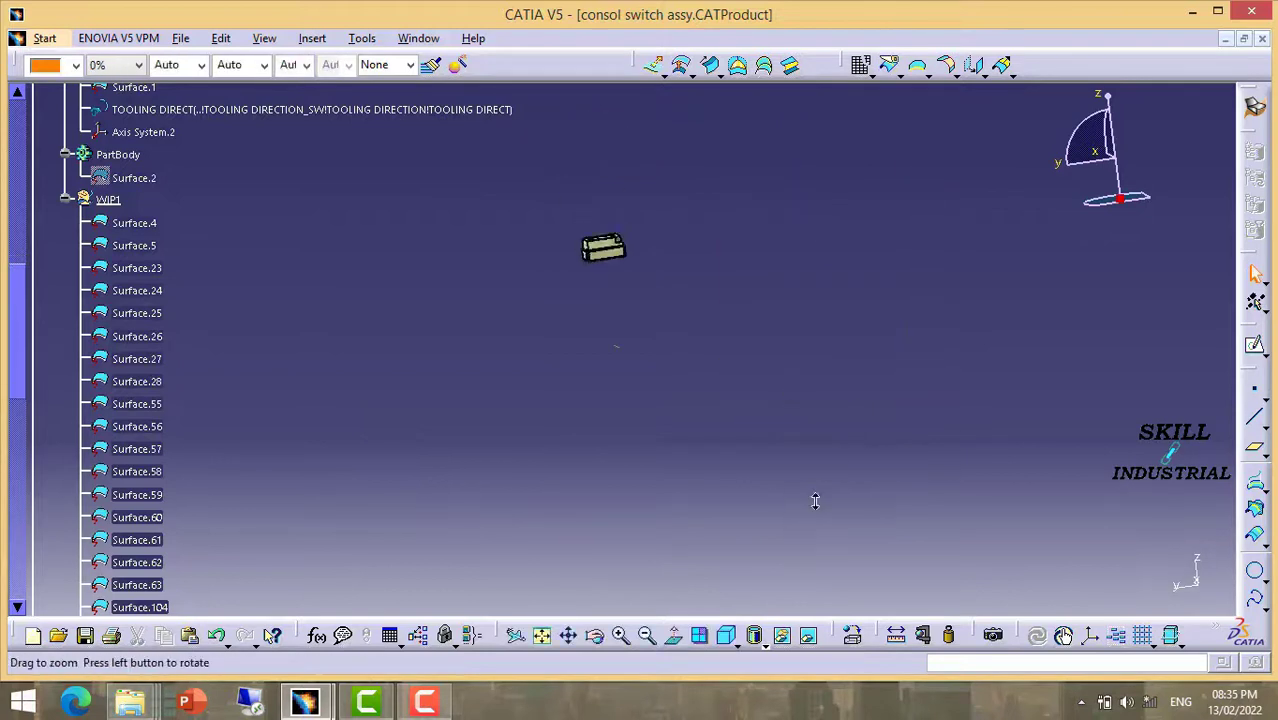
middle_click_drag(668, 309, 236, 233)
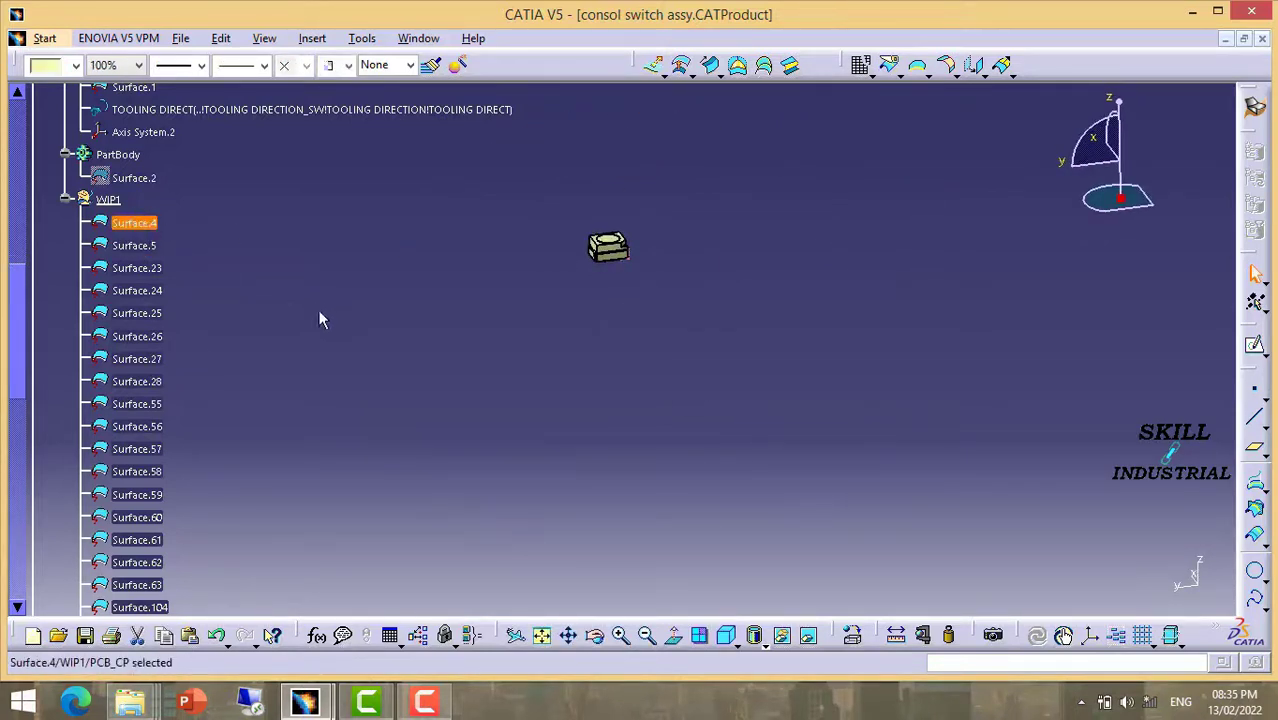
Select Surface.4 through Surface.1224 in the tree, abandoning an accidental Disassemble
mouse_move(668, 308)
middle_mouse_down()
mouse_move(594, 196)
mouse_move(693, 516)
mouse_move(696, 357)
mouse_move(613, 300)
mouse_move(613, 400)
middle_mouse_up()
scroll(200, 434, "down", 1)
scroll(191, 437, "down", 3)
scroll(171, 457, "down", 3)
scroll(170, 465, "down", 2)
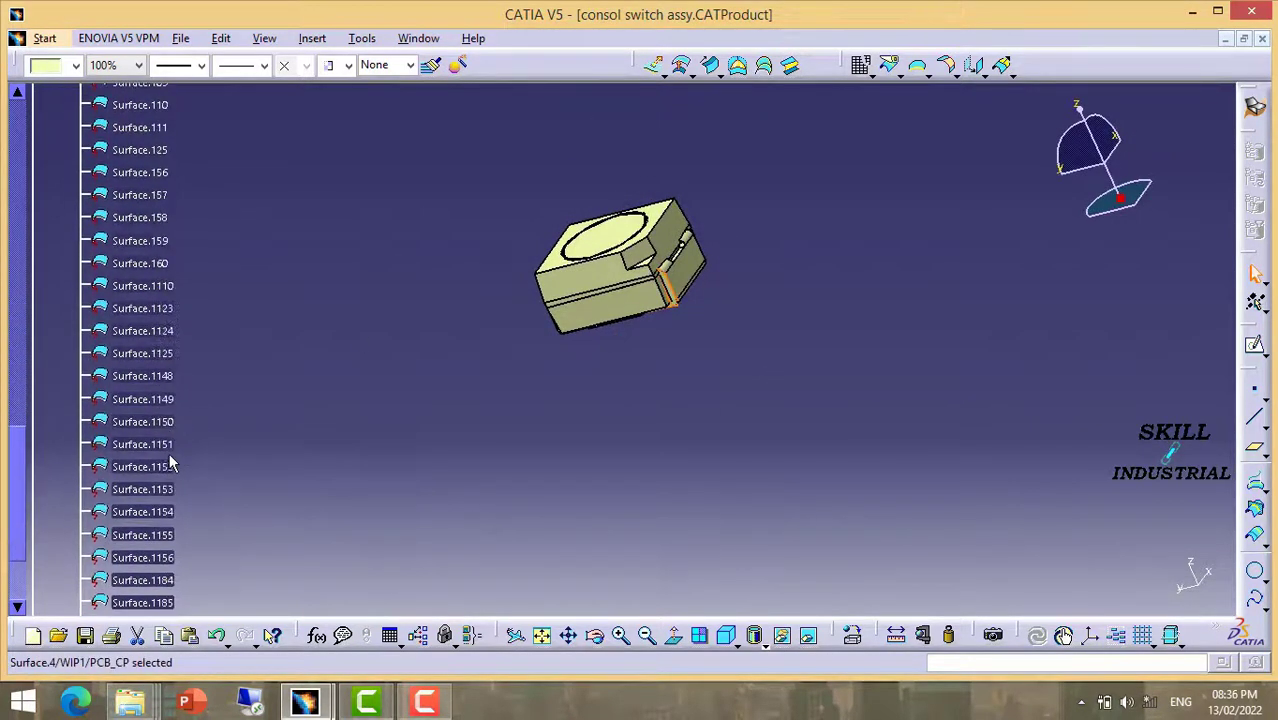
scroll(172, 475, "down", 4)
scroll(150, 445, "down", 1)
left_click(139, 421, "shift")
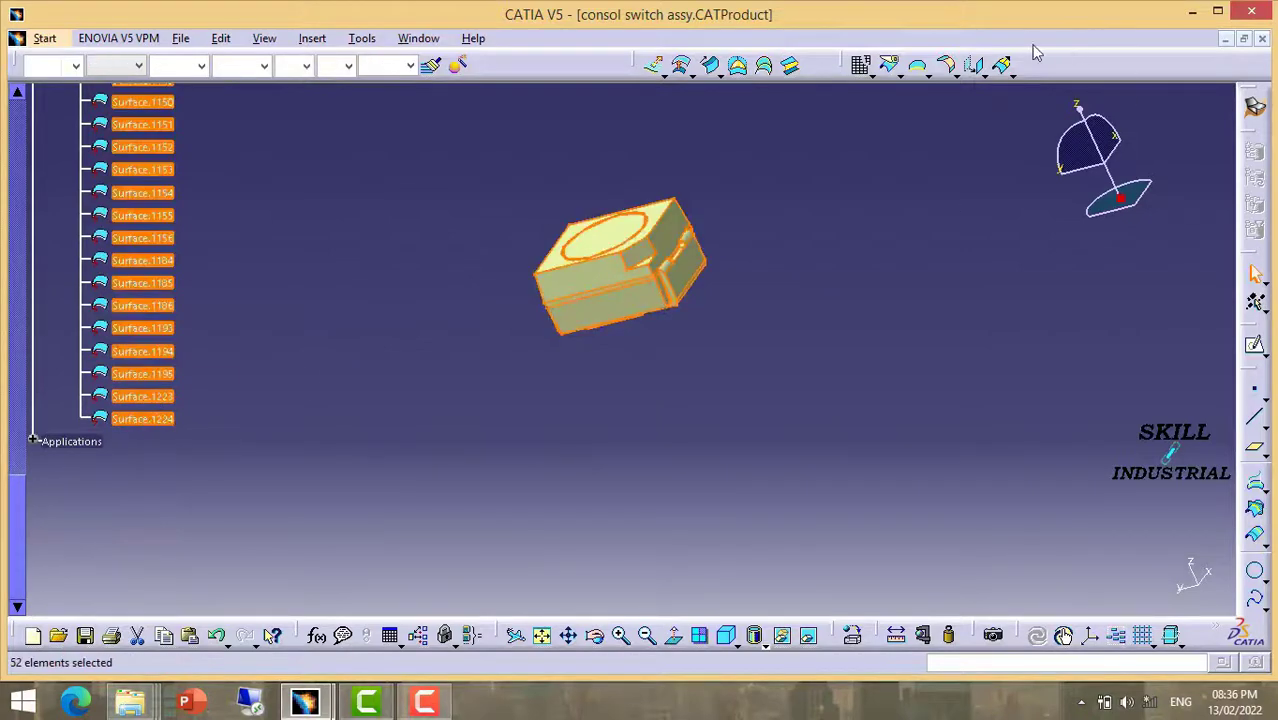
left_click(862, 65)
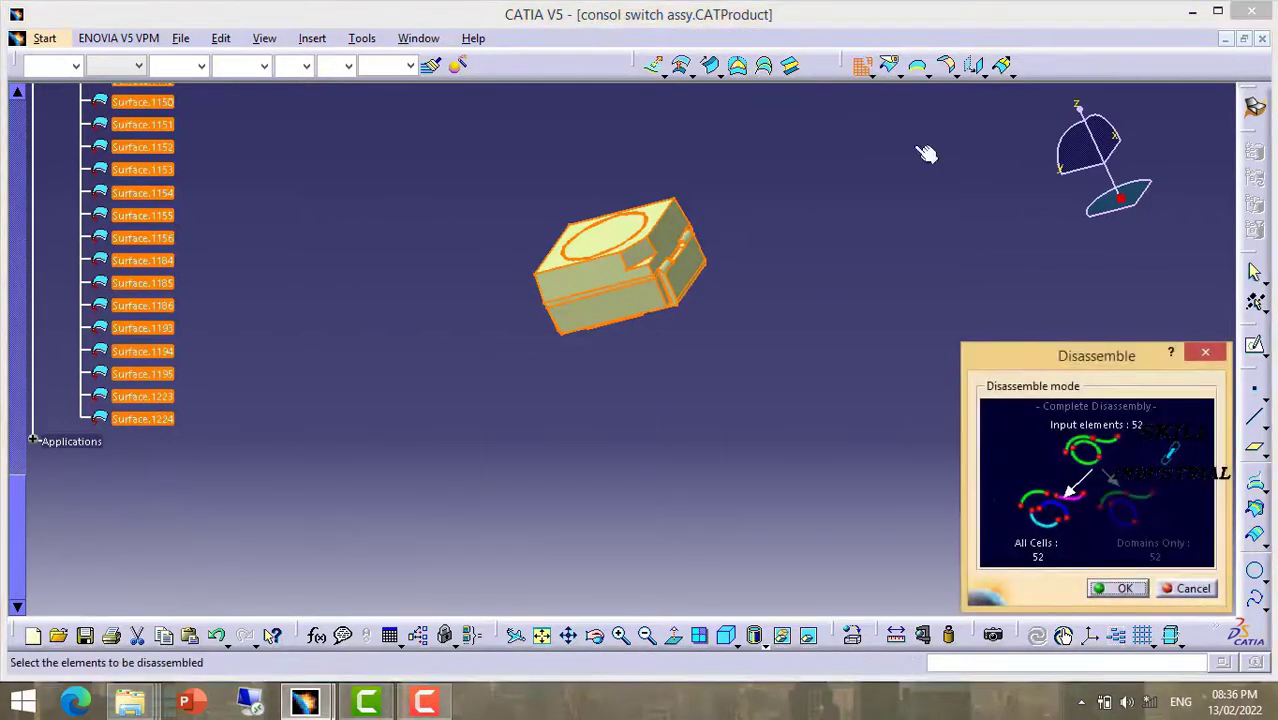
left_click(1206, 353)
Join the selected surfaces with an increased merging distance, dismissing the non-connex and non-manifold messages
left_click(872, 72)
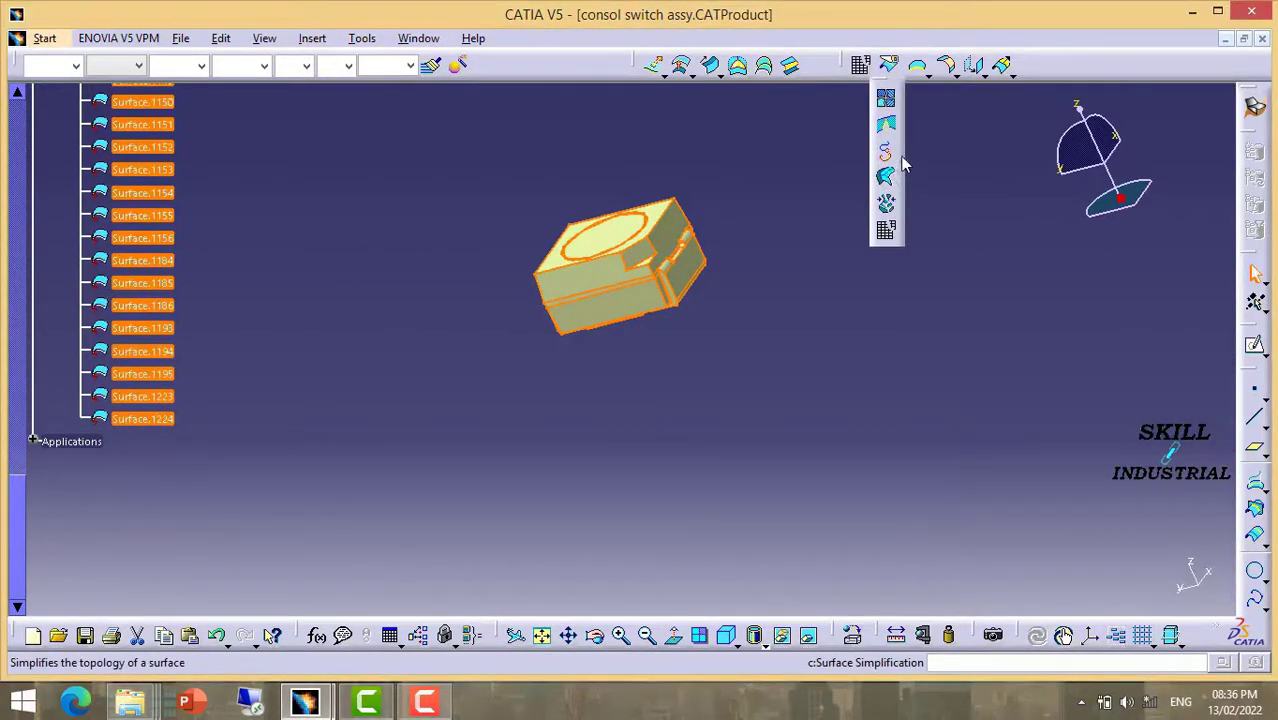
left_click(886, 97)
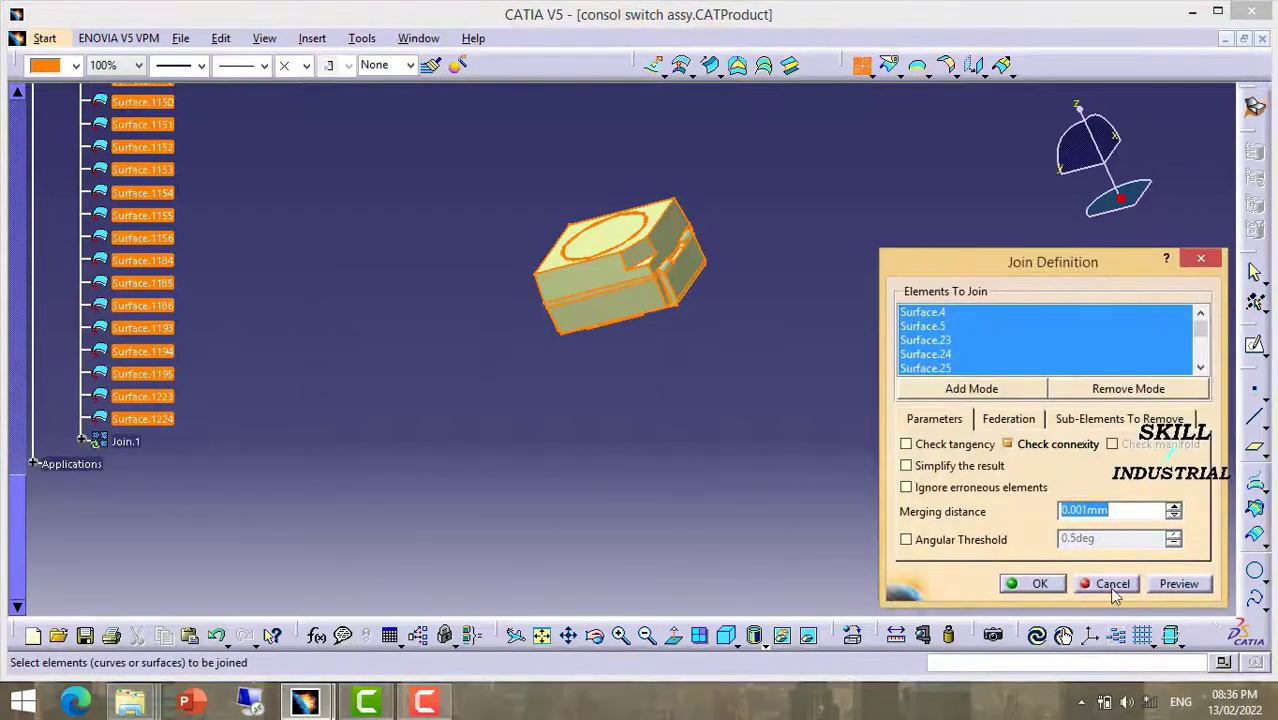
left_click(1049, 590)
left_click(740, 400)
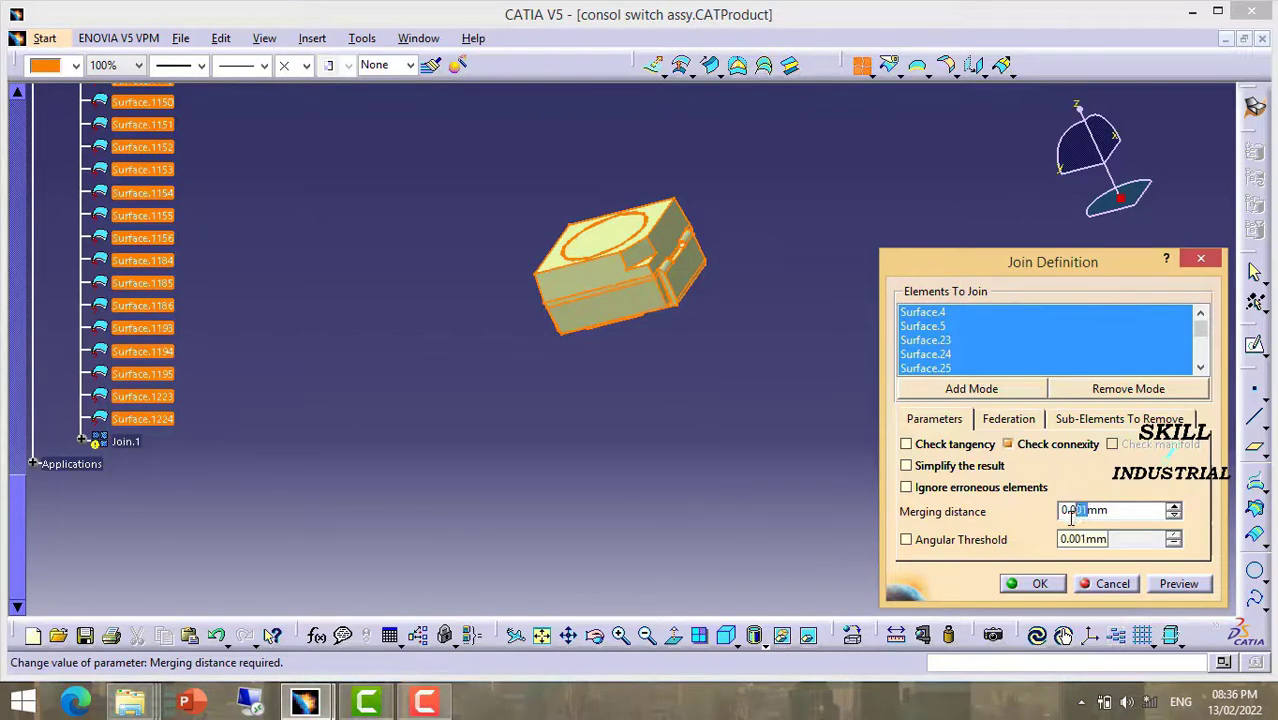
type("0.04")
left_click(1050, 586)
left_click(765, 412)
type("0.1")
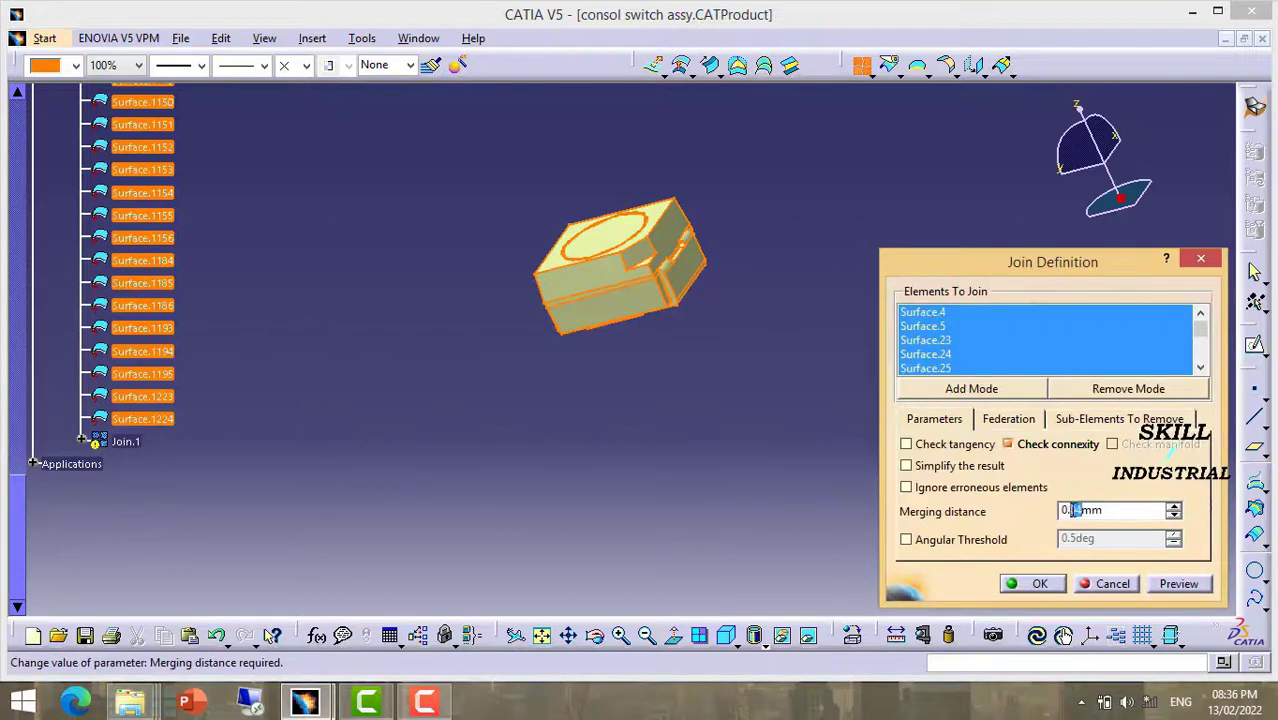
left_click(1040, 586)
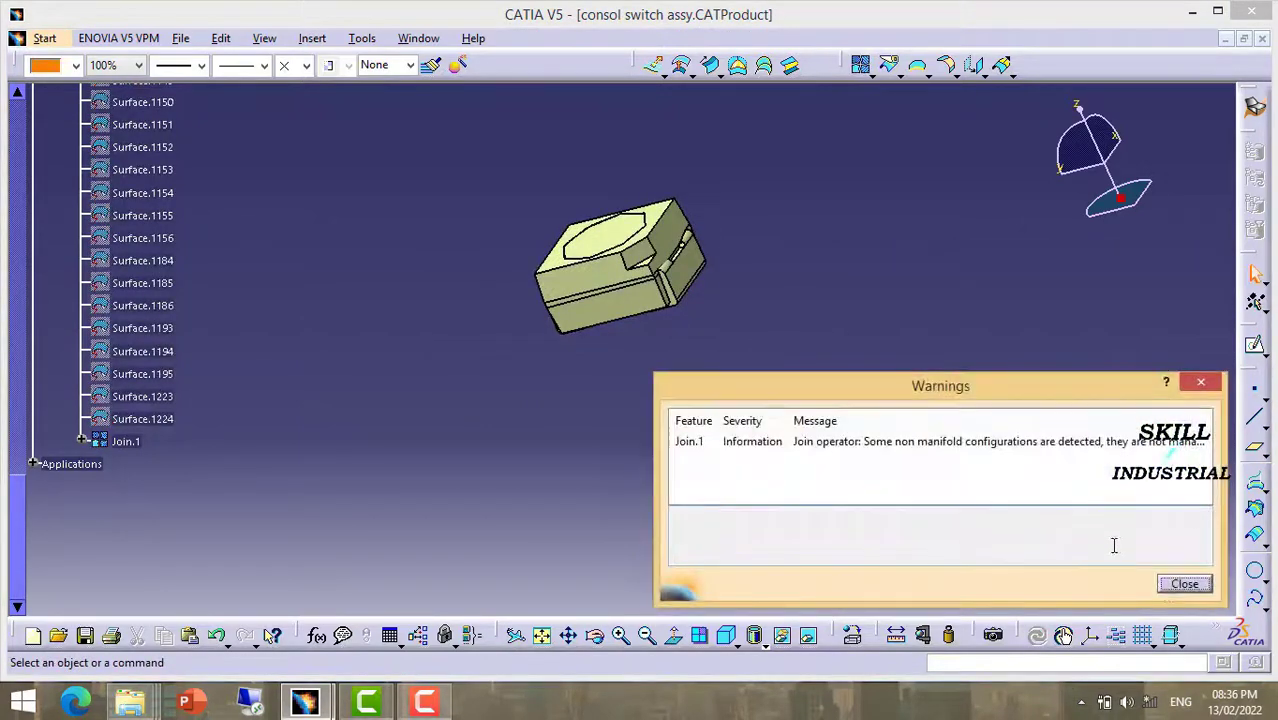
left_click(1184, 583)
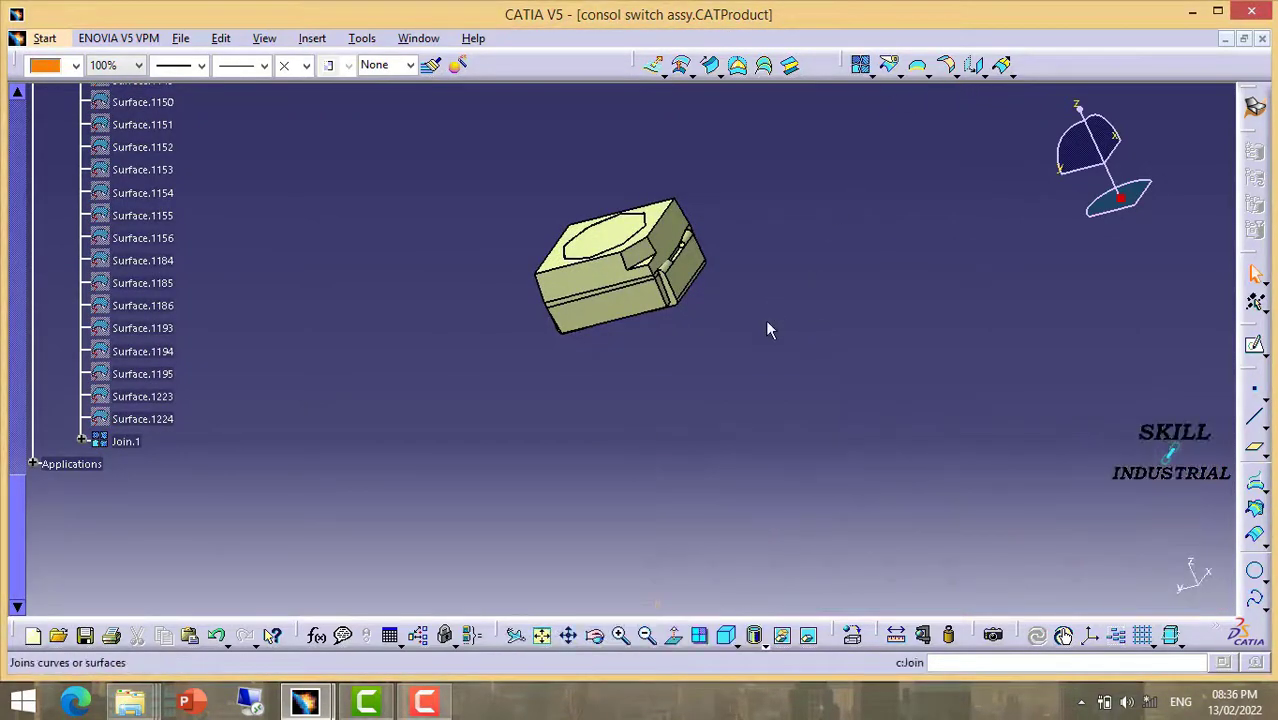
Run Boundary on Join.1 to inspect its open edges, then cancel
mouse_move(760, 330)
middle_mouse_down()
mouse_move(802, 408)
mouse_move(682, 265)
mouse_move(703, 357)
mouse_move(807, 359)
mouse_move(820, 331)
middle_mouse_up()
left_click(920, 70)
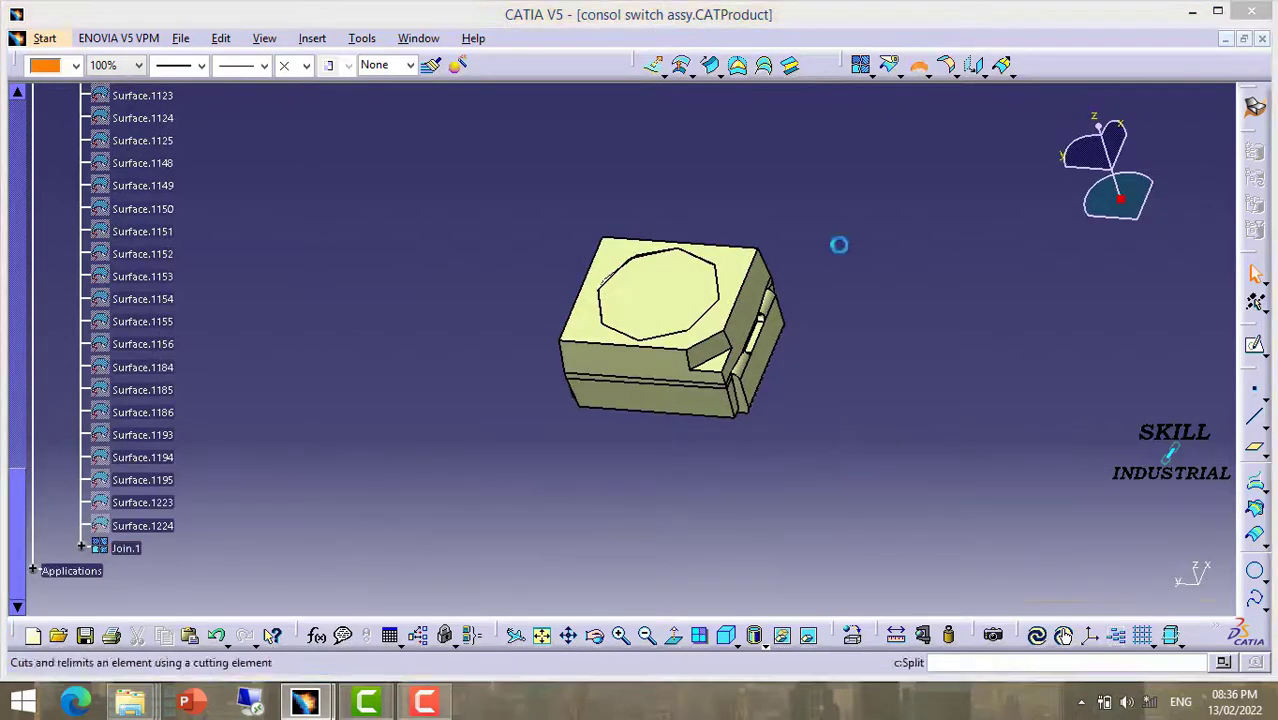
left_click(752, 284)
middle_click_drag(738, 460, 838, 494)
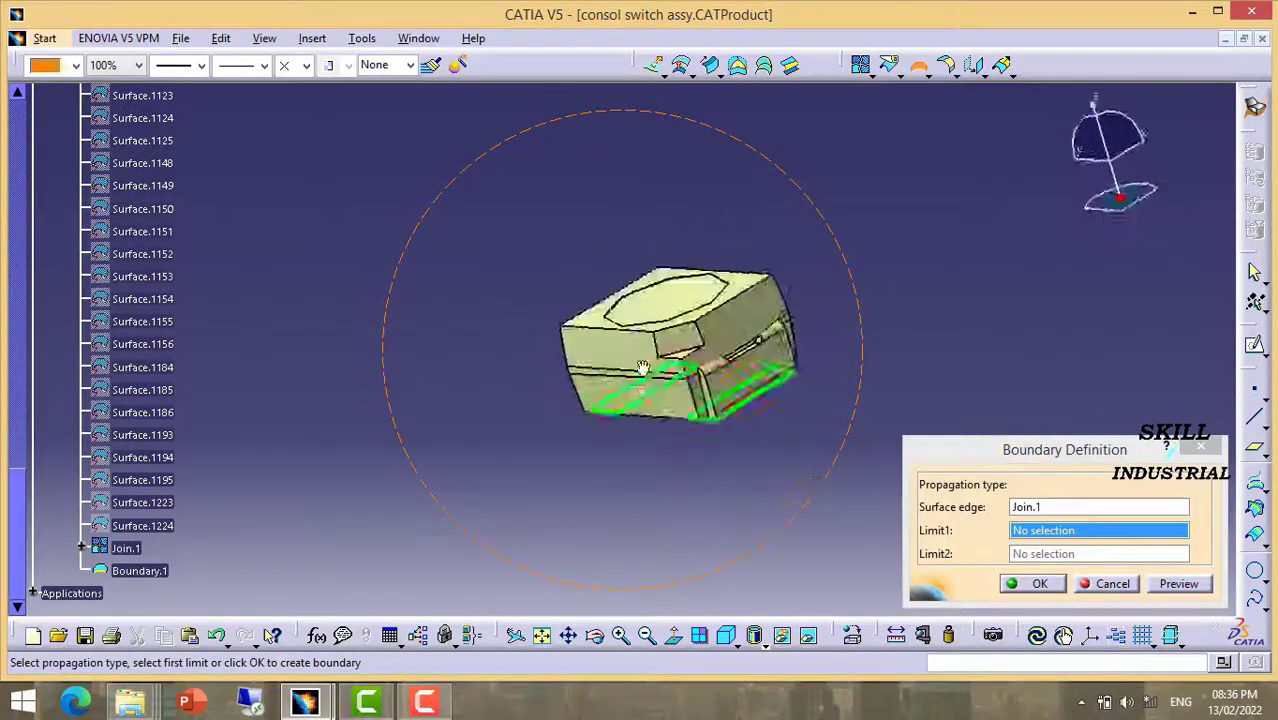
middle_click_drag(838, 494, 683, 162)
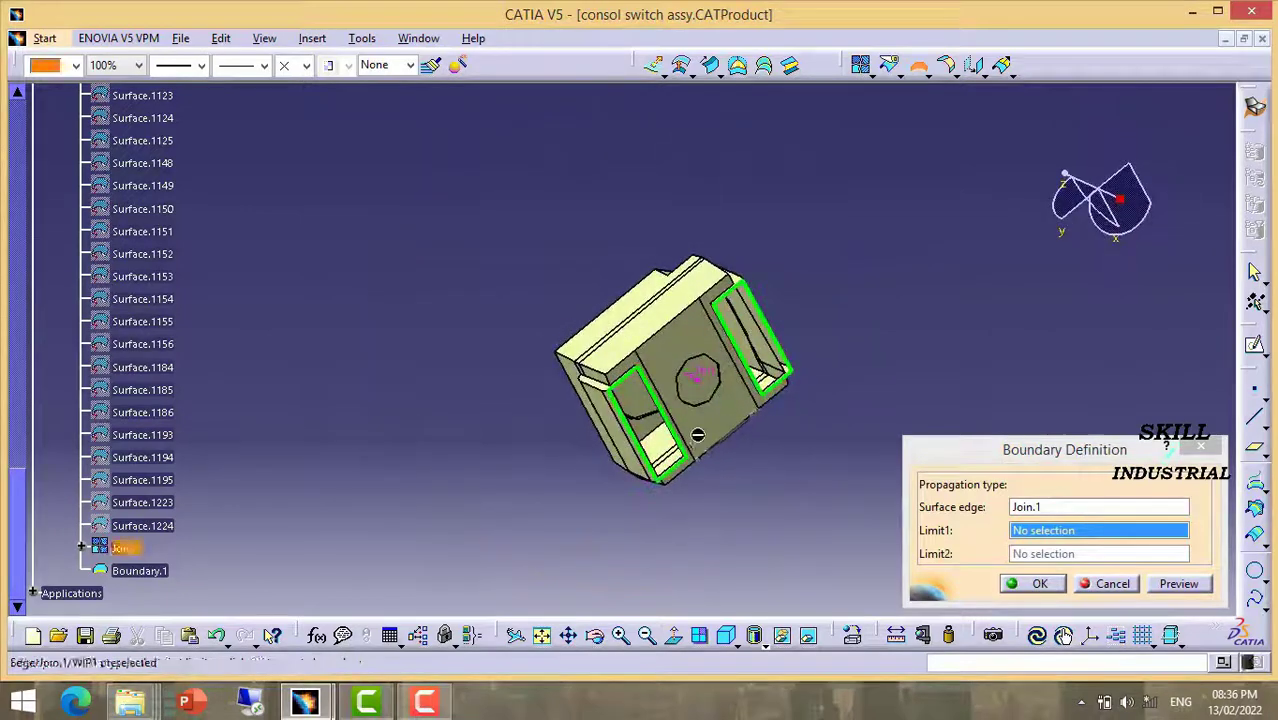
mouse_move(694, 435)
middle_mouse_down()
mouse_move(605, 234)
mouse_move(616, 200)
mouse_move(653, 345)
mouse_move(690, 335)
middle_mouse_up()
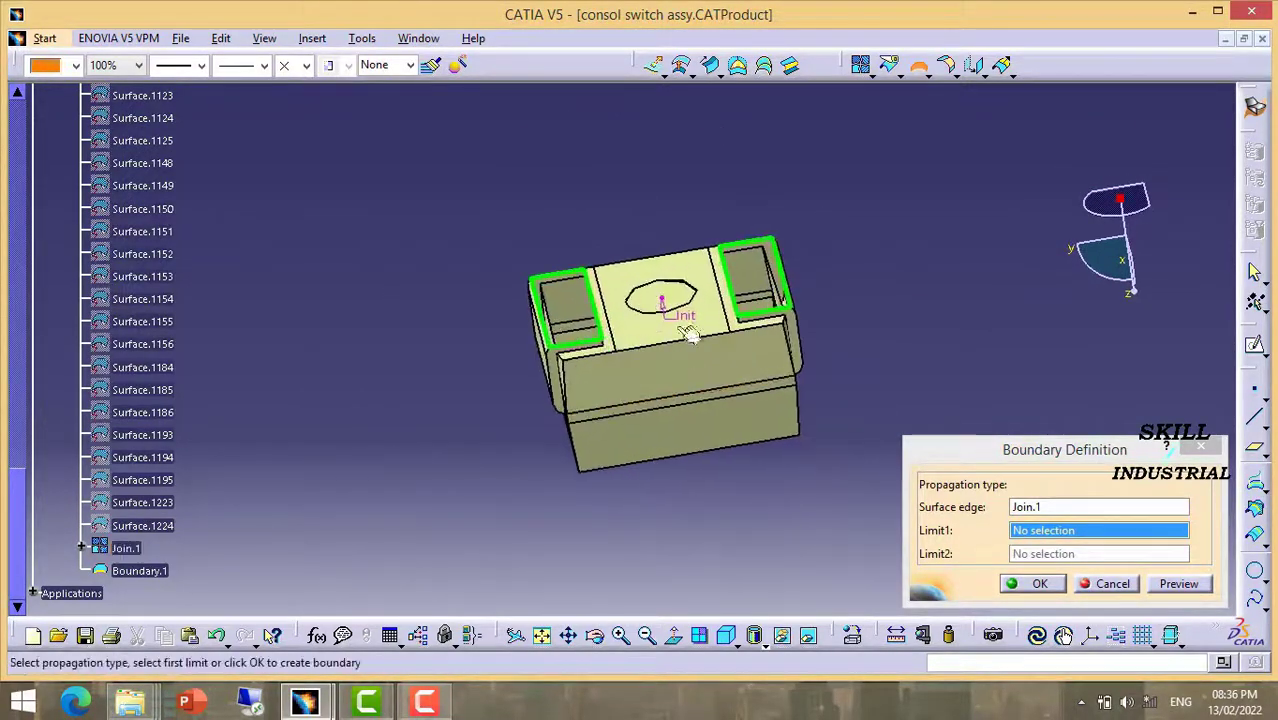
left_click(1107, 585)
Orbit the block and select Join.1 in the tree to check it
mouse_move(590, 340)
middle_mouse_down()
mouse_move(619, 366)
mouse_move(668, 376)
middle_mouse_up()
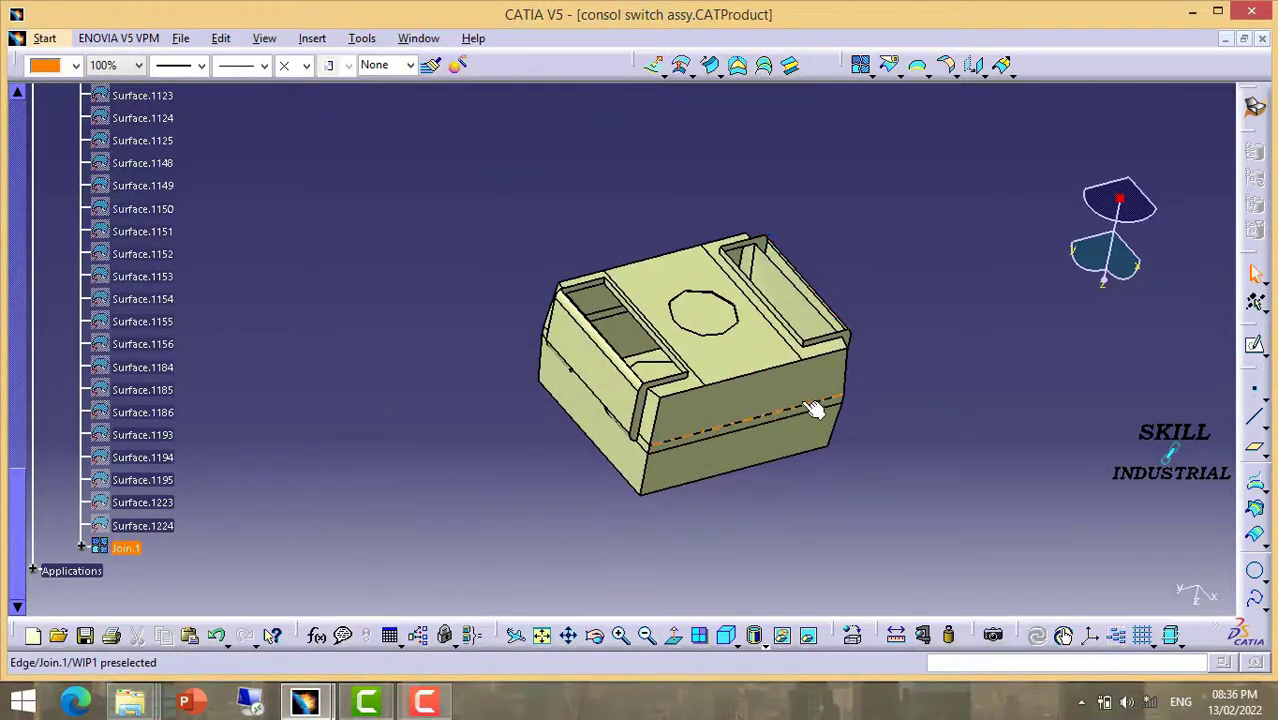
mouse_move(868, 443)
middle_mouse_down("ctrl")
mouse_move(338, 432)
mouse_move(382, 441)
middle_mouse_up("ctrl")
scroll(151, 590, "up", 2)
scroll(176, 527, "down", 2)
scroll(157, 530, "down", 3)
left_click(125, 494)
left_click(540, 425)
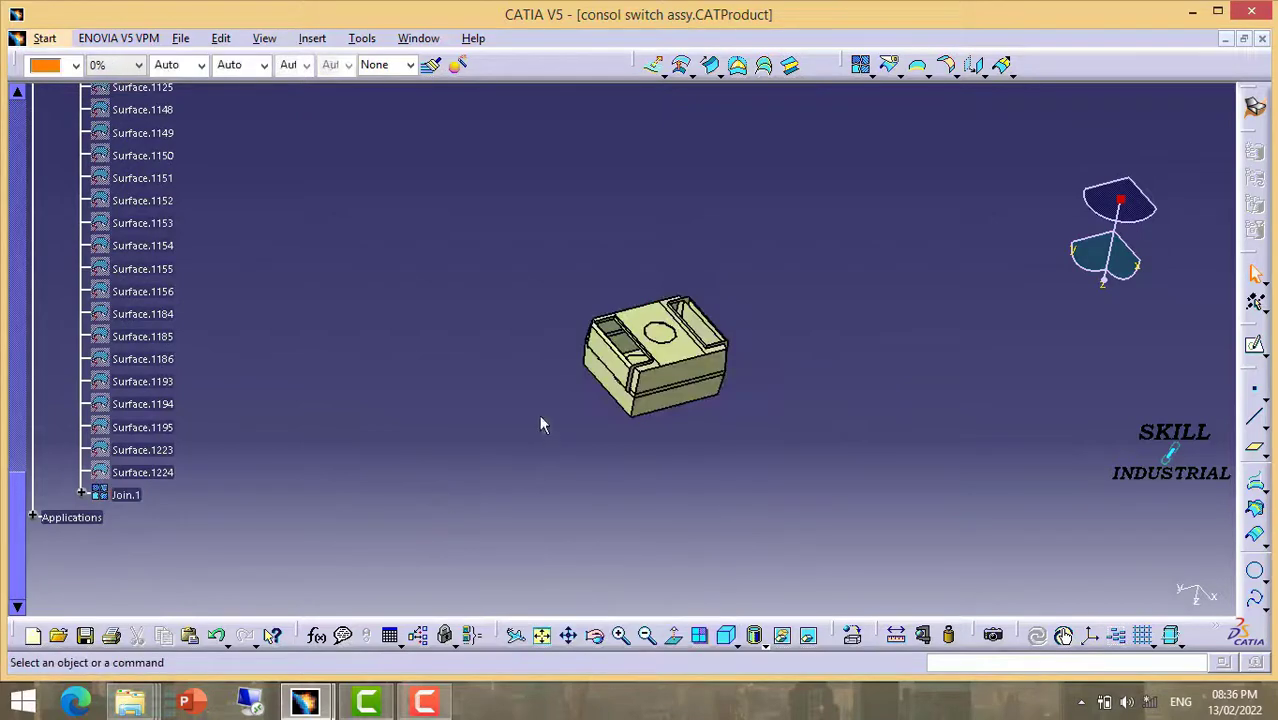
Create Fill.1 bounded by the edge of the right-hand top slot
left_click(738, 66)
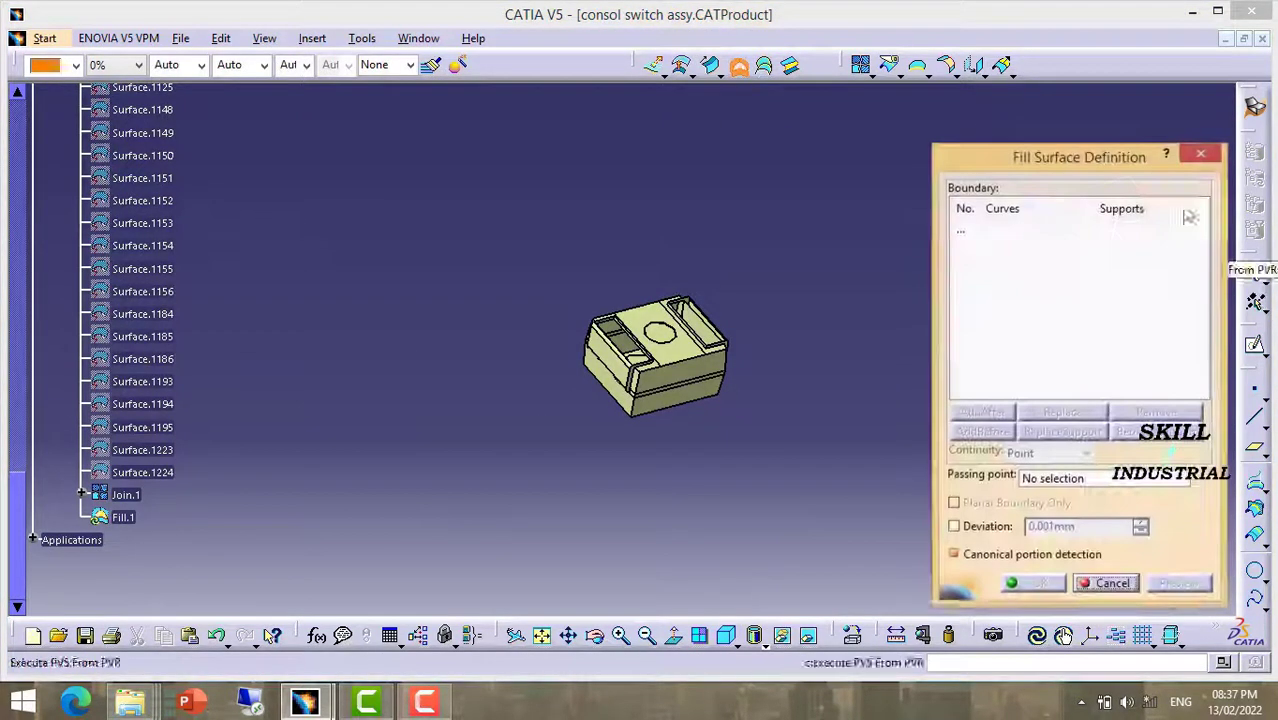
right_click(984, 232)
left_click(1052, 421)
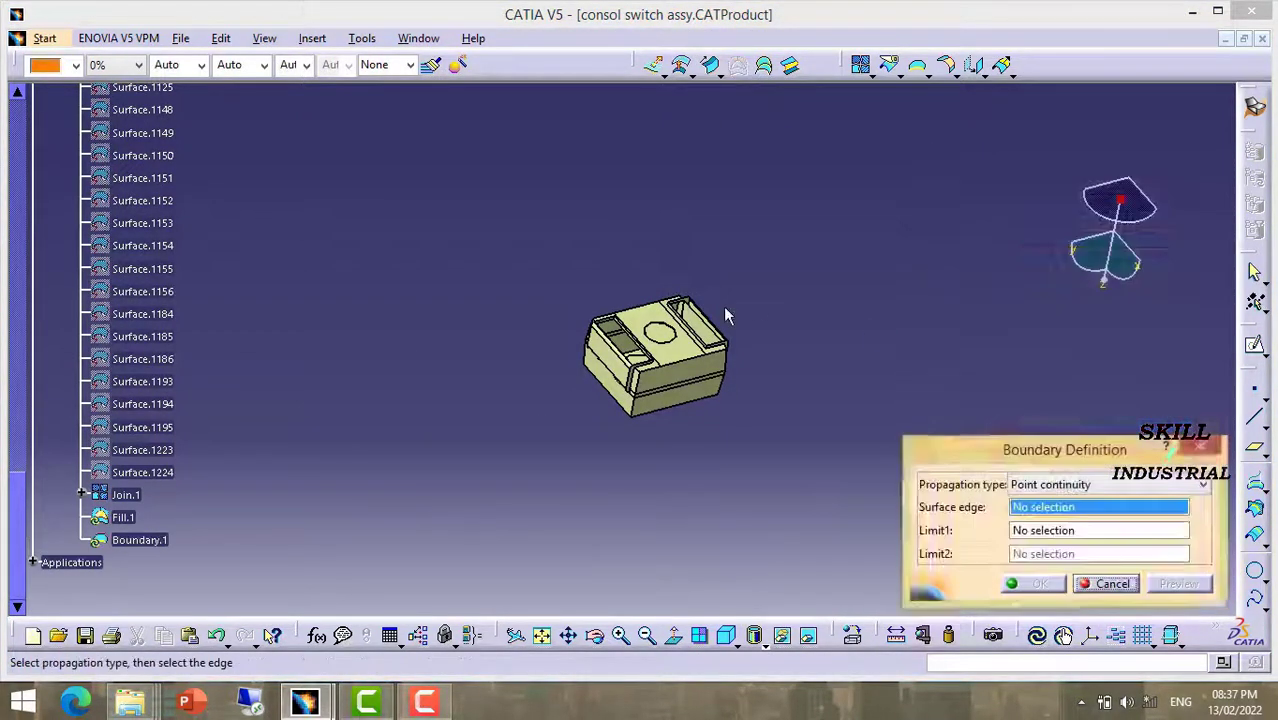
middle_click_drag(727, 314, 736, 148, "ctrl")
middle_click_drag(587, 401, 630, 305, "ctrl")
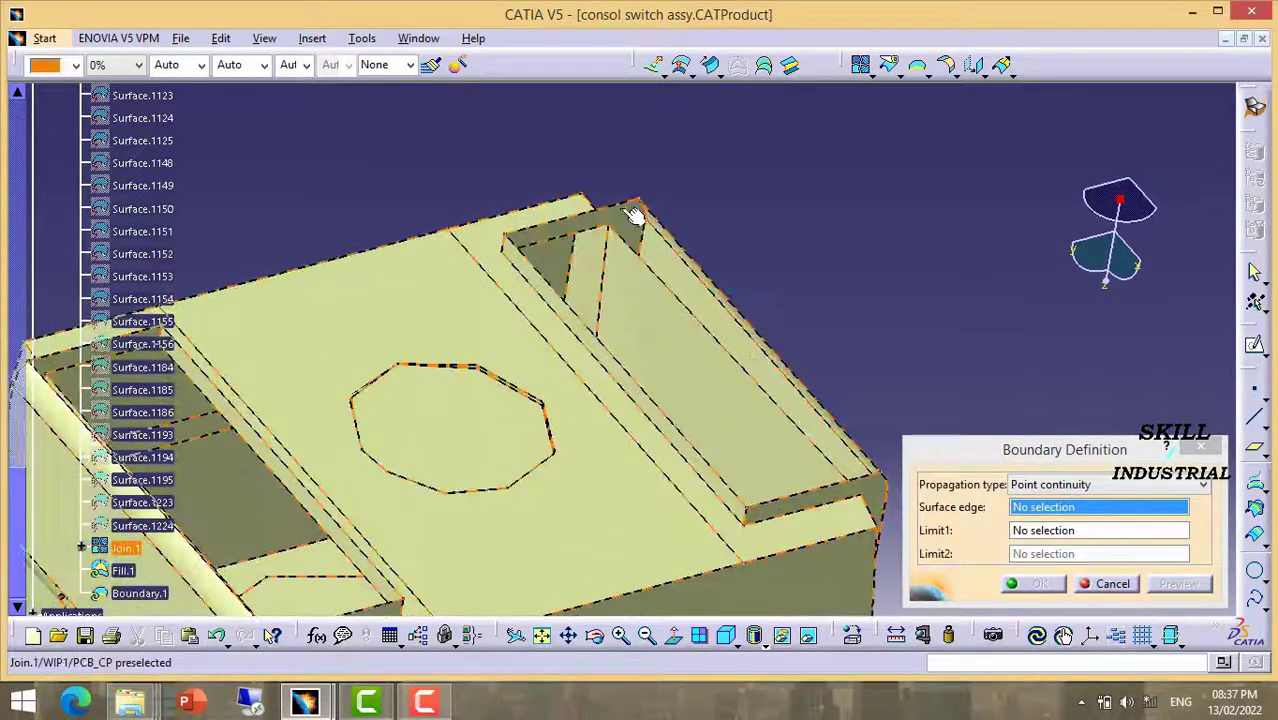
left_click(628, 206)
left_click(1038, 585)
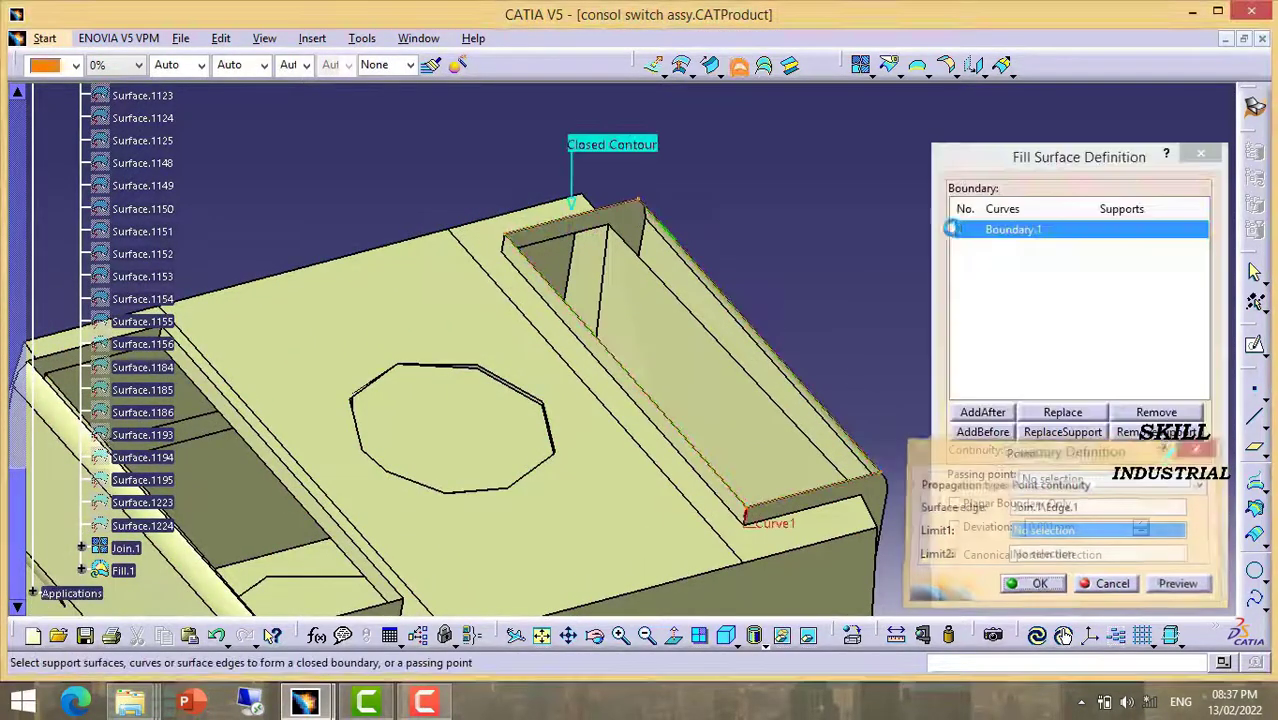
left_click(1045, 583)
Join Join.1 and Fill.1 into Join.2
middle_click_drag(897, 277, 965, 378, "ctrl")
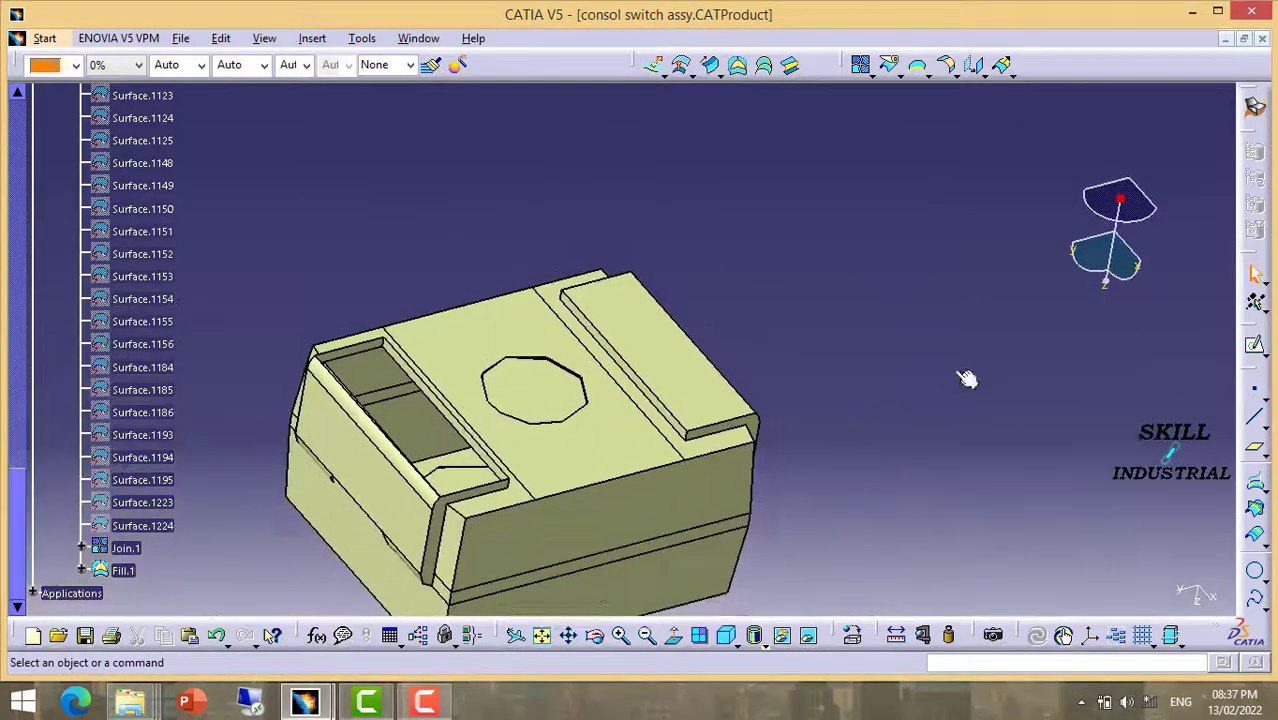
left_click(862, 65)
left_click(540, 335)
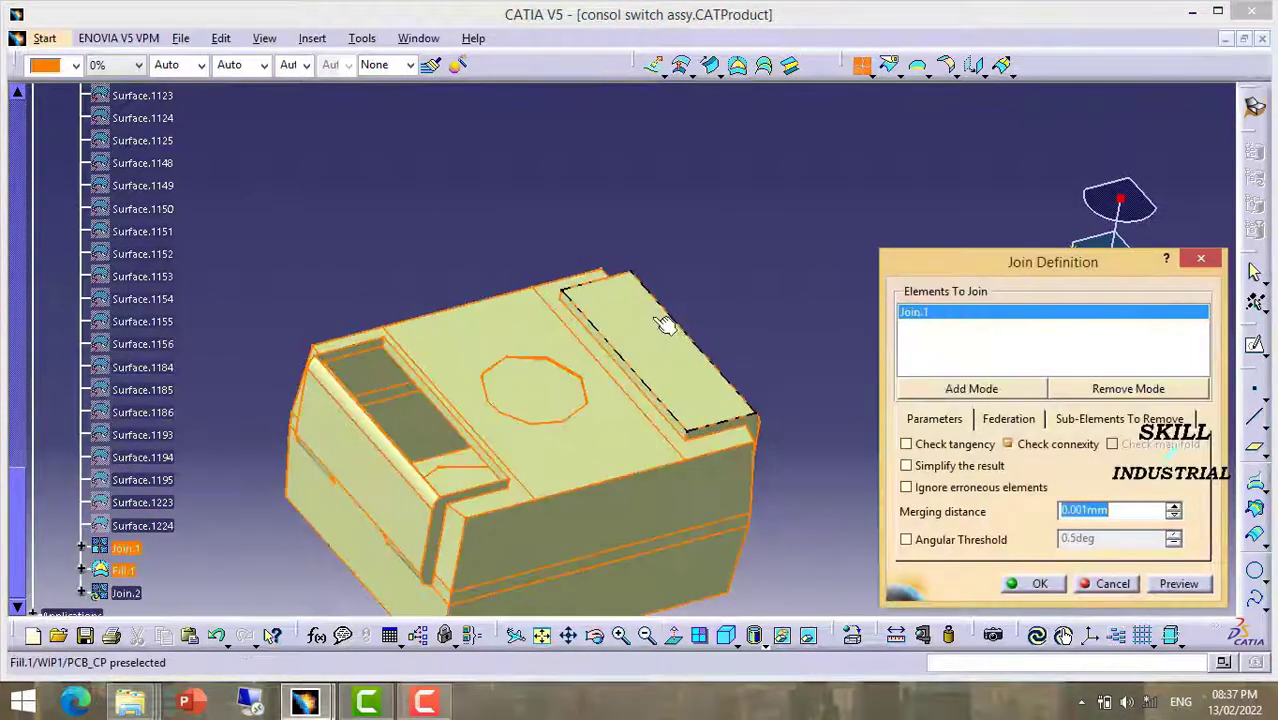
left_click(718, 390)
left_click(1042, 583)
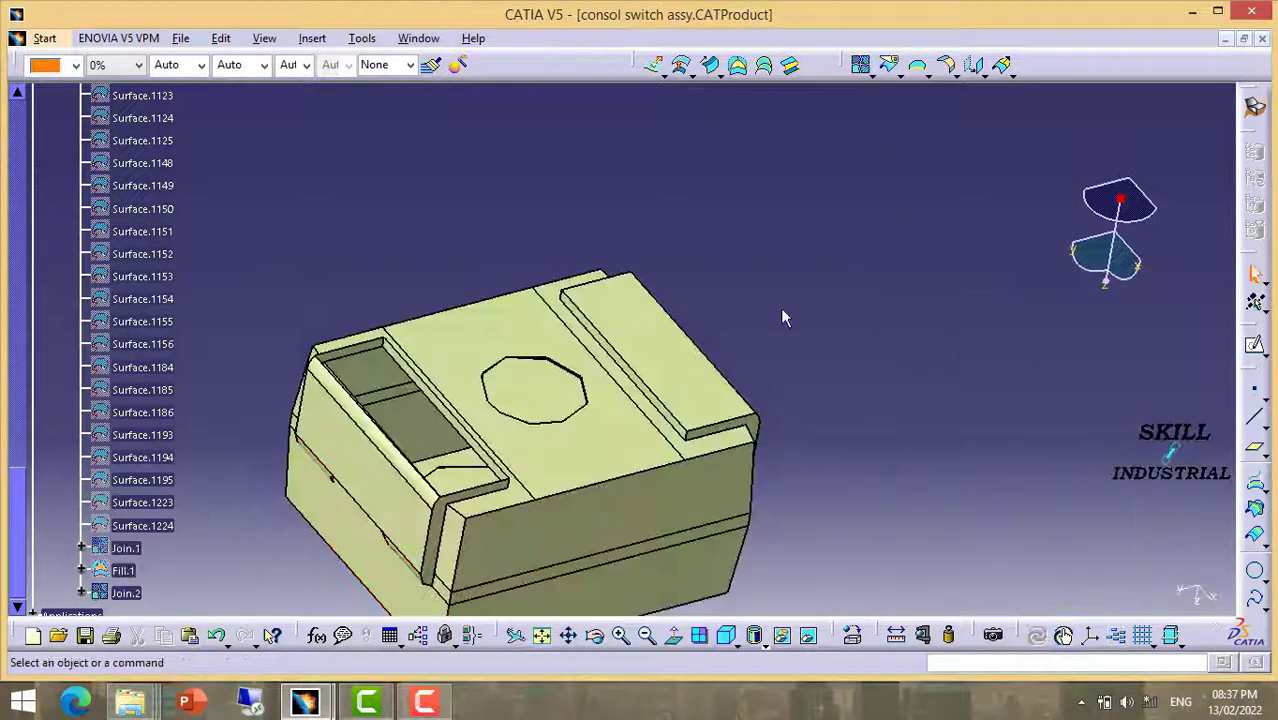
Create Fill.2 bounded by the edge of the left-hand top opening
middle_click_drag(662, 337, 764, 314)
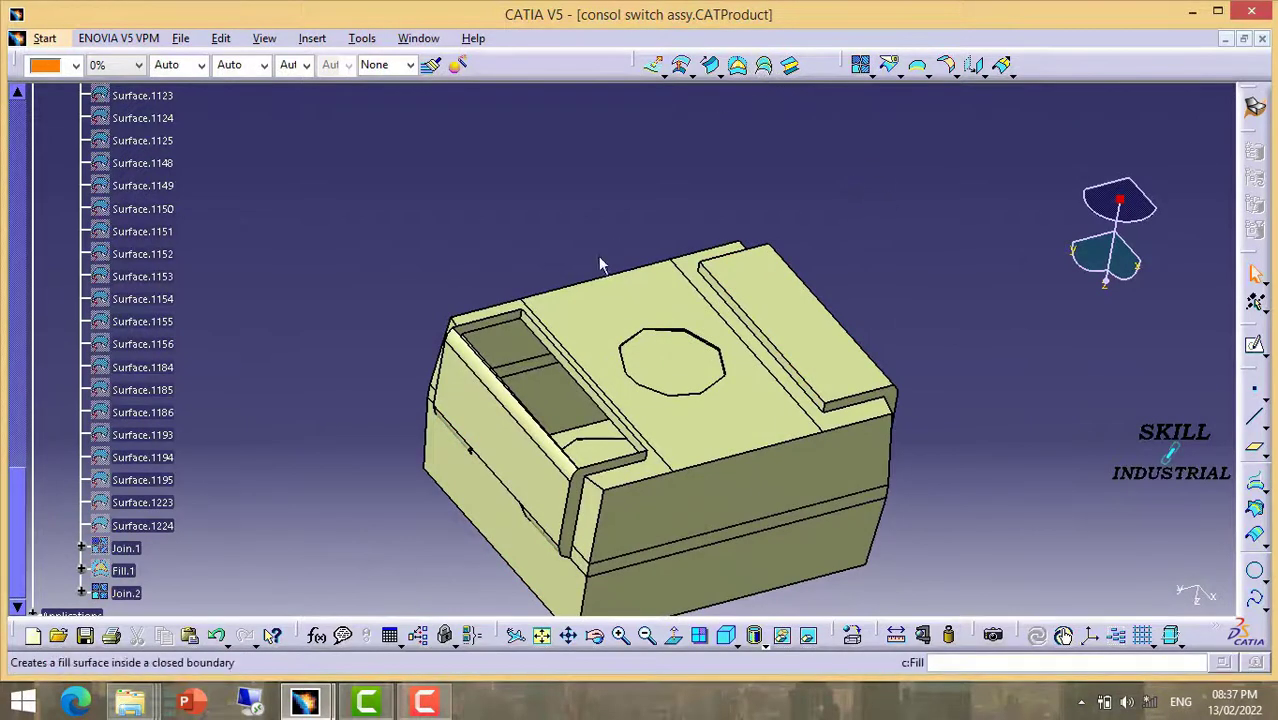
left_click(740, 66)
right_click(977, 225)
left_click(1043, 420)
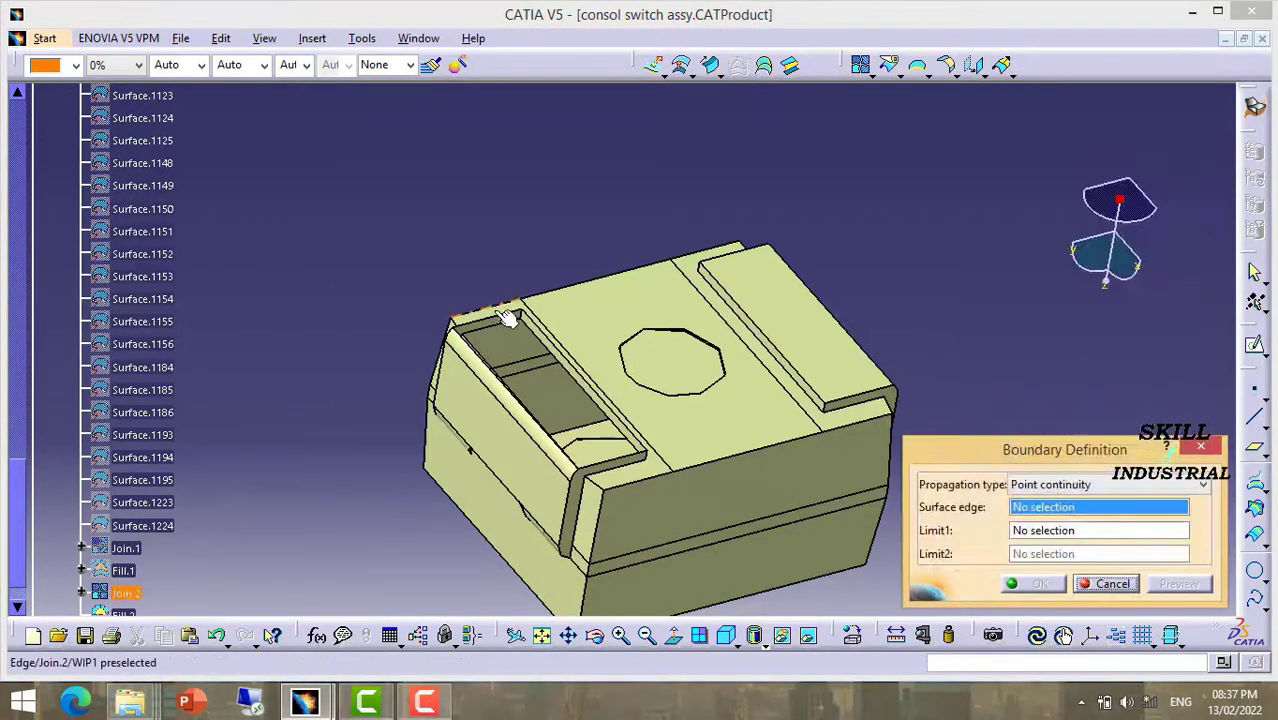
left_click(490, 324)
left_click(1037, 585)
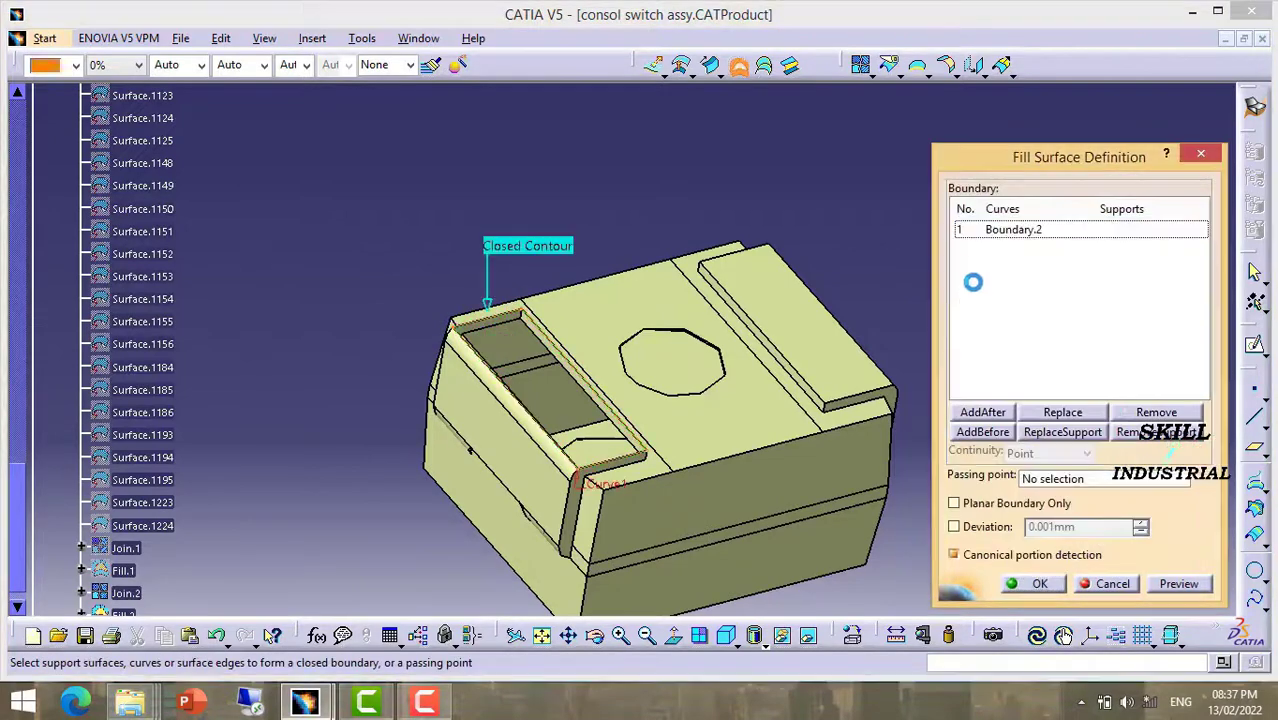
left_click(1040, 584)
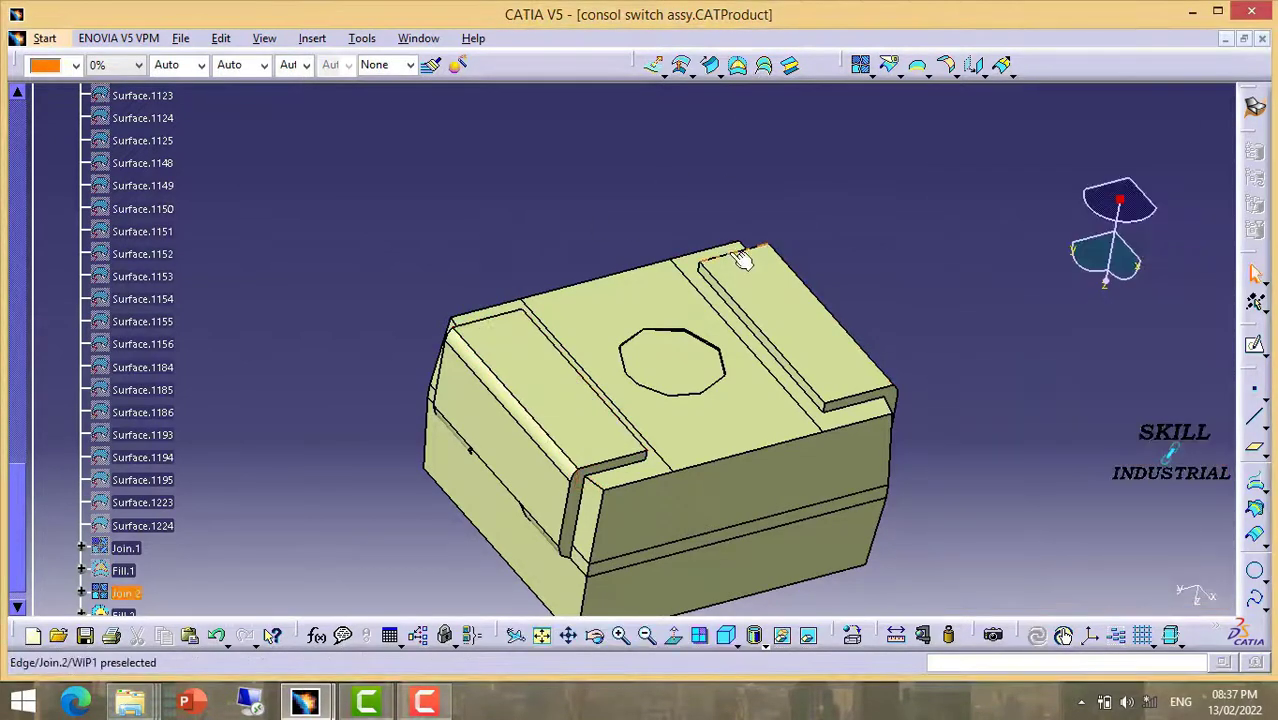
Set up a Join with Join.2 and Fill.2 selected
mouse_move(740, 260)
middle_mouse_down()
mouse_move(590, 234)
mouse_move(923, 20)
middle_mouse_up()
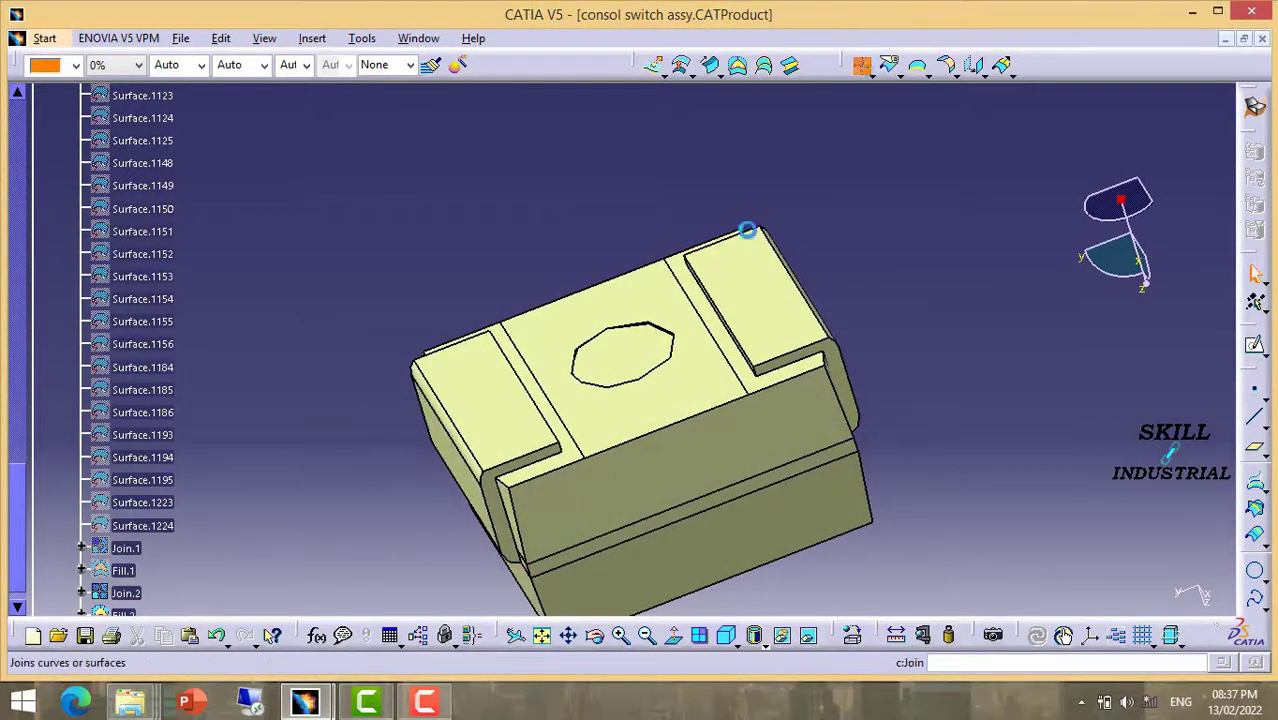
left_click(862, 64)
left_click(573, 342)
left_click(513, 385)
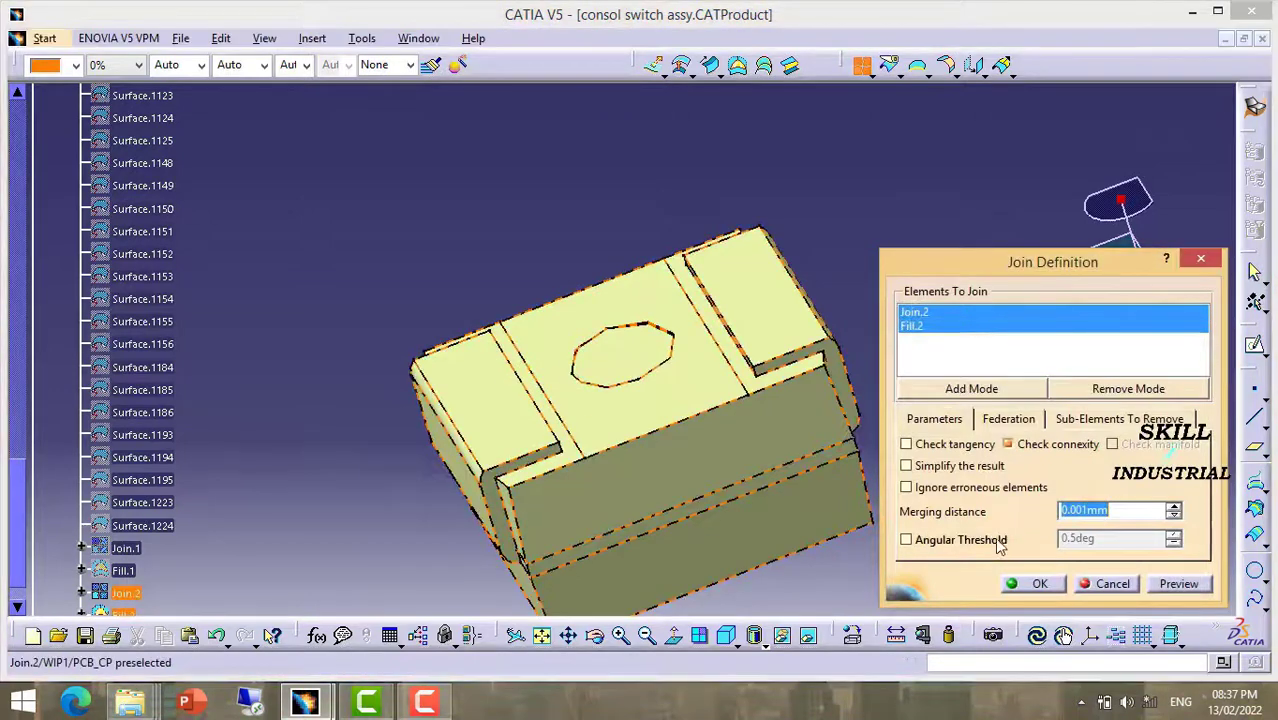
Create Join.3 and confirm via a Boundary attempt that the switch body has no open edges
left_click(1058, 588)
middle_click_drag(955, 313, 974, 364)
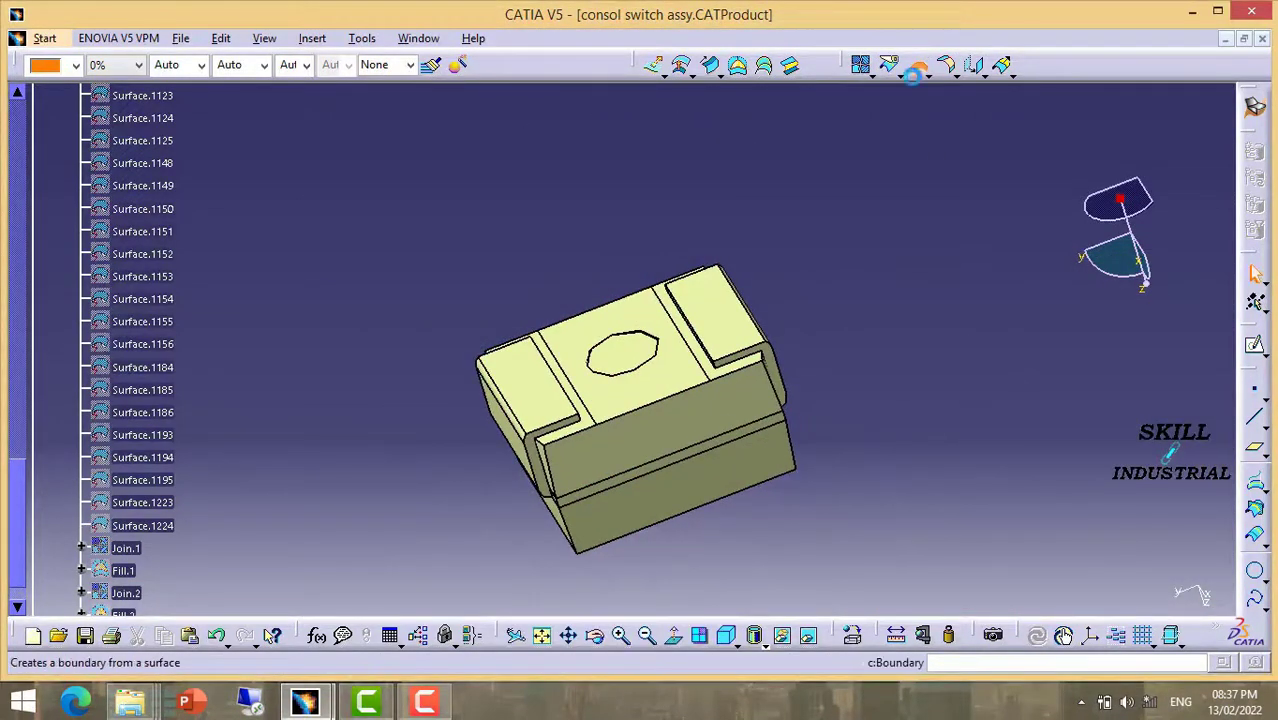
left_click(735, 325)
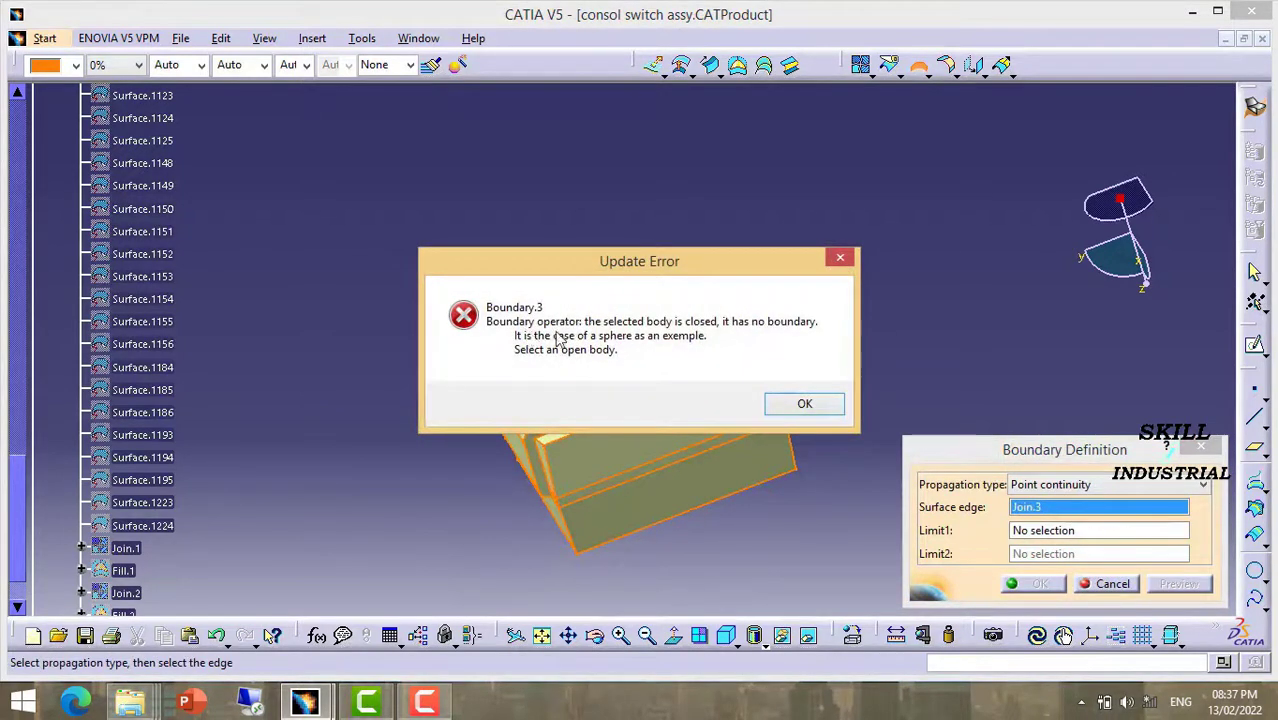
left_click(803, 402)
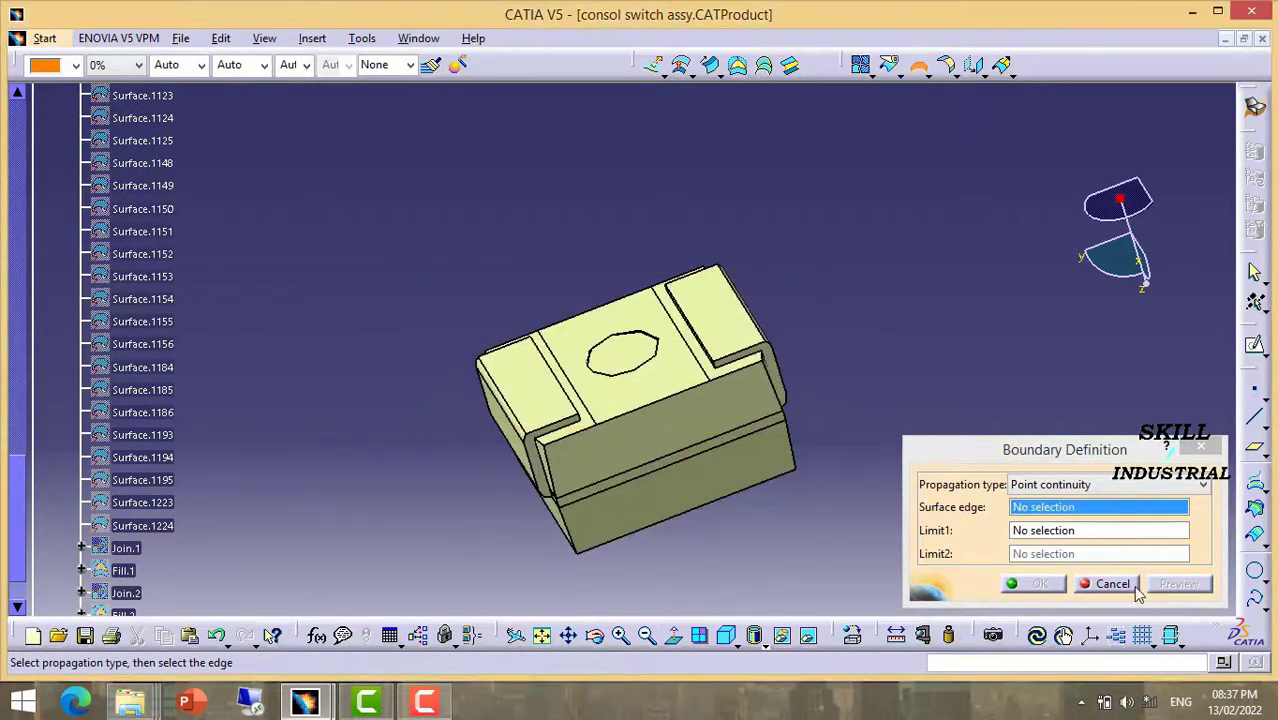
left_click(1112, 584)
mouse_move(594, 266)
middle_mouse_down()
mouse_move(703, 415)
mouse_move(819, 283)
middle_mouse_up()
scroll(140, 470, "down", 5)
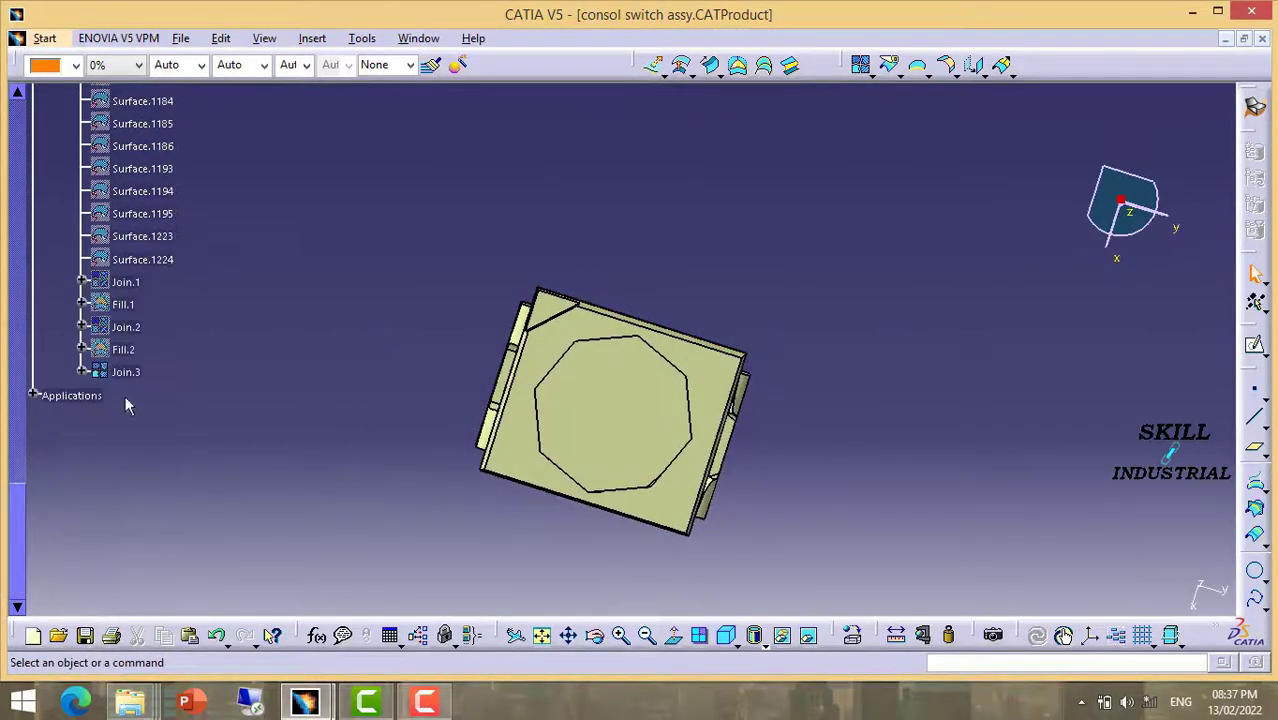
Locate Join.3 in the specification tree and turn the model to a three-quarter view
scroll(45, 386, "up", 10)
scroll(48, 386, "up", 10)
scroll(50, 386, "up", 10)
scroll(150, 350, "down", 10)
scroll(137, 433, "down", 5)
scroll(211, 504, "down", 10)
right_click(128, 430)
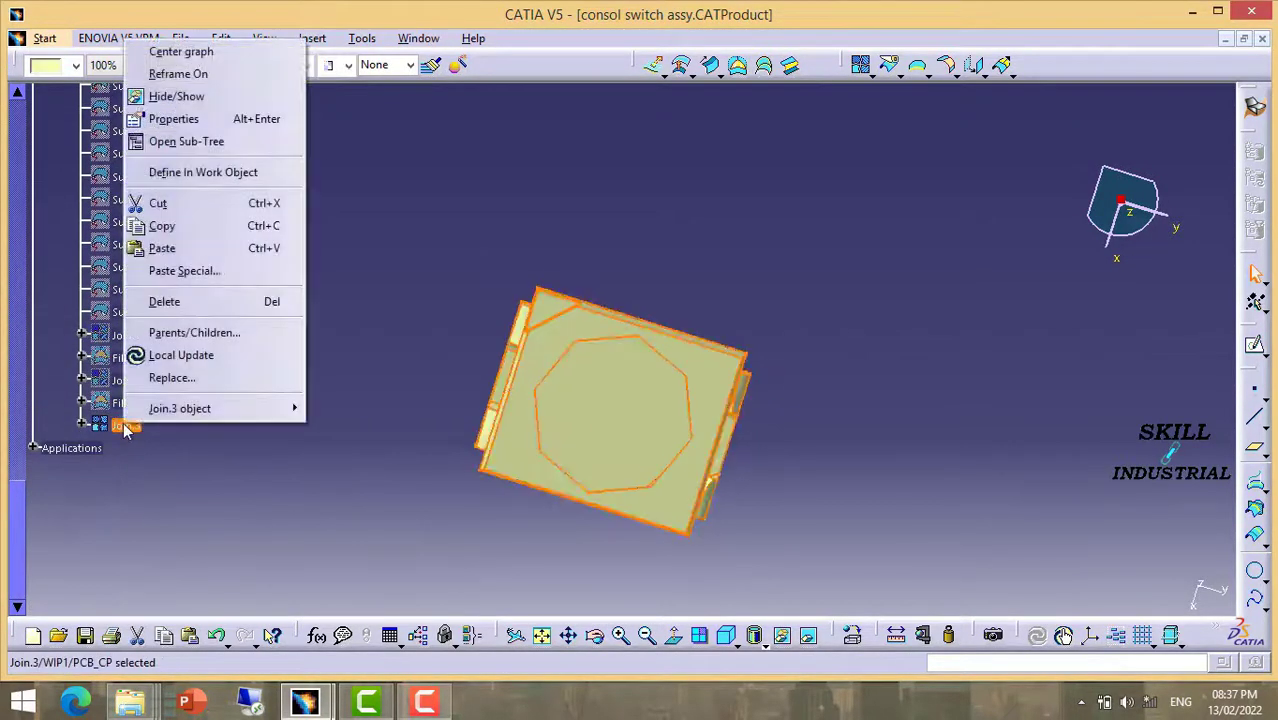
mouse_move(590, 557)
middle_mouse_down()
mouse_move(595, 378)
mouse_move(533, 399)
middle_mouse_up()
left_click(353, 337)
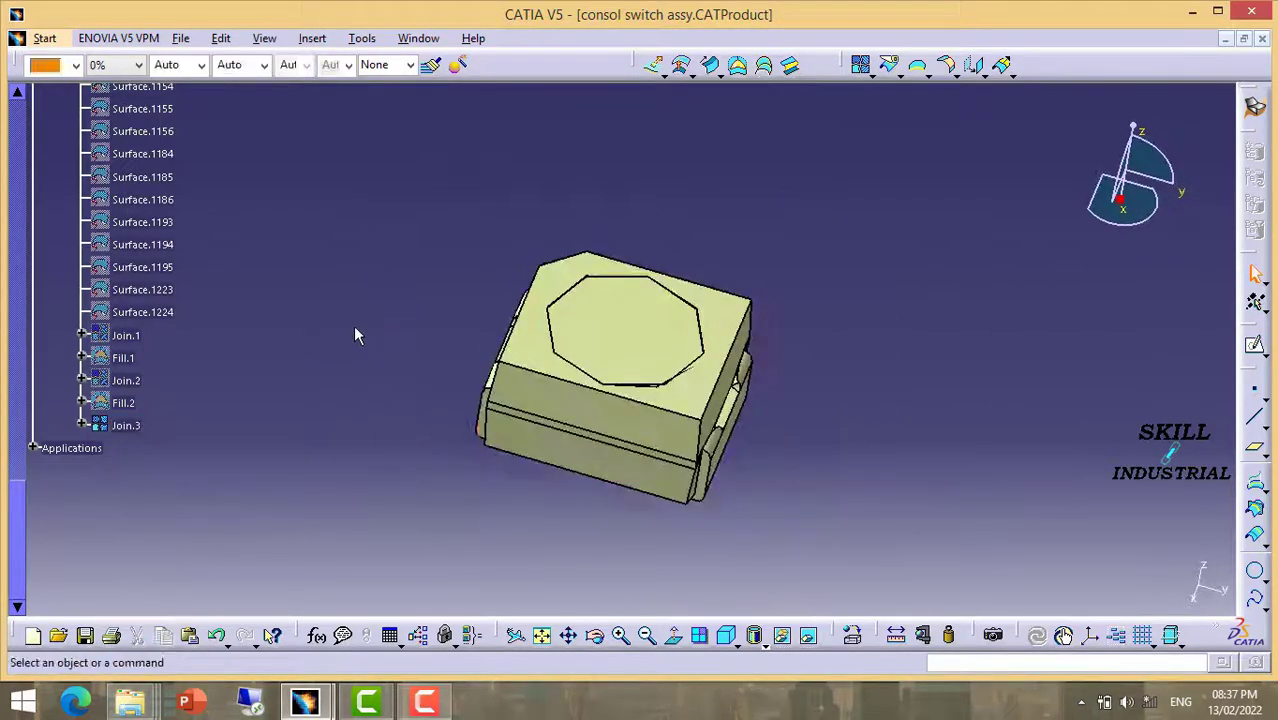
Publish Join.3 via Tools > Publication and expand Publications to show it
left_click(360, 40)
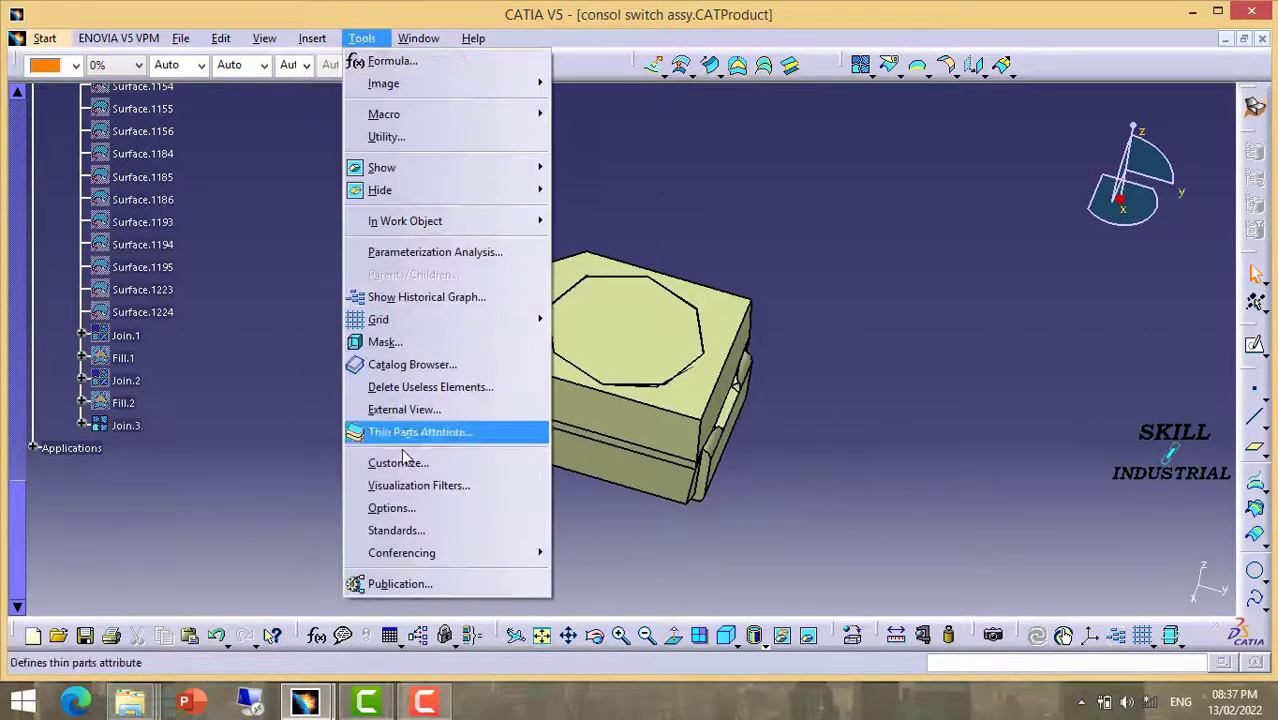
left_click(401, 586)
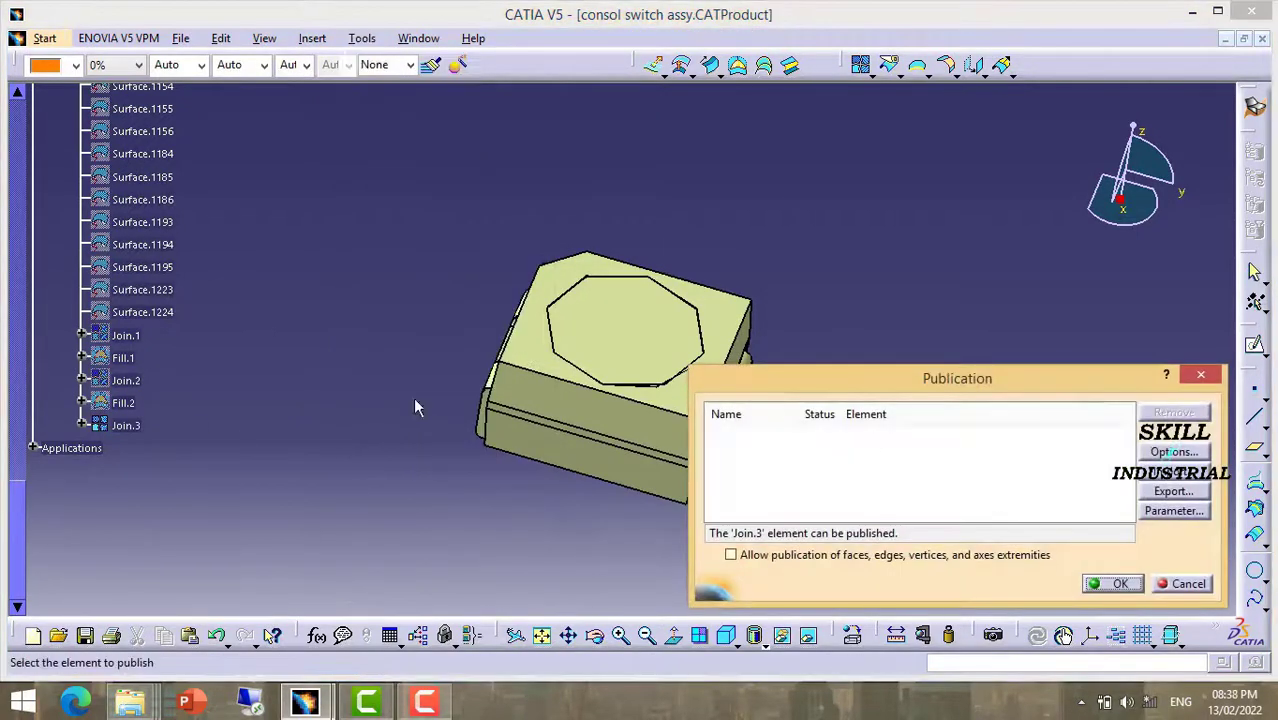
left_click(126, 425)
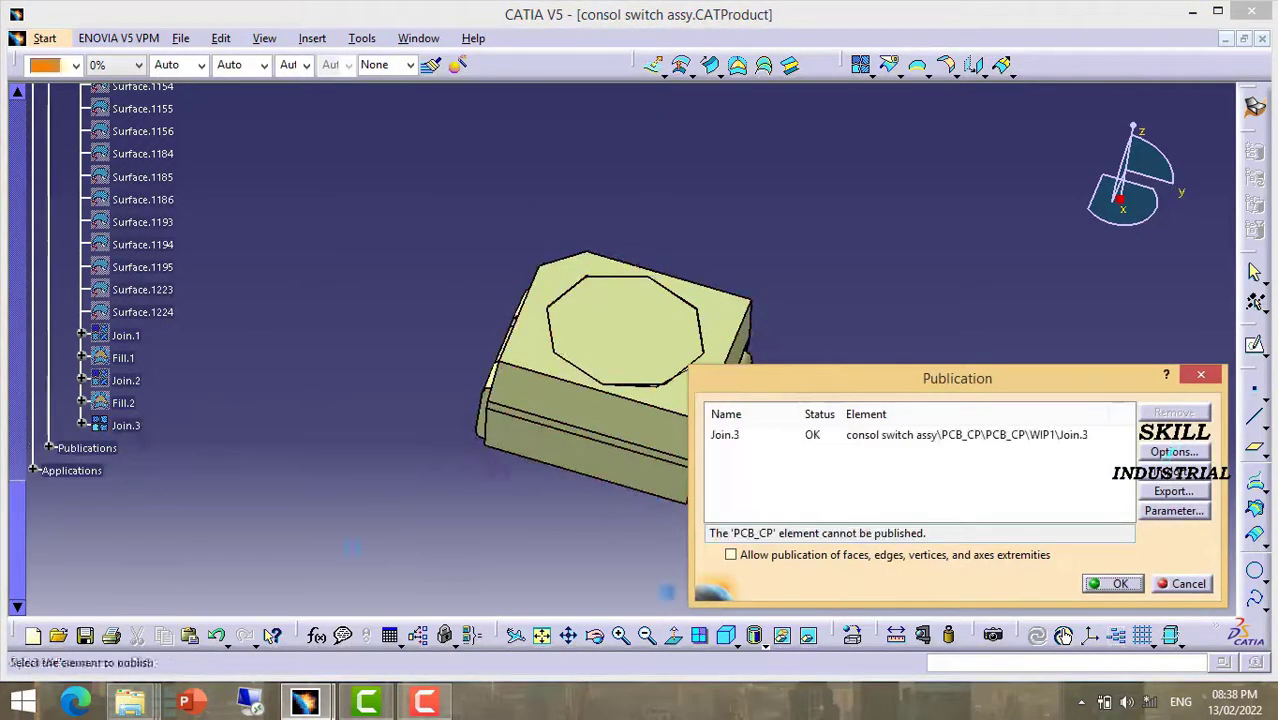
left_click(1118, 585)
left_click(126, 425)
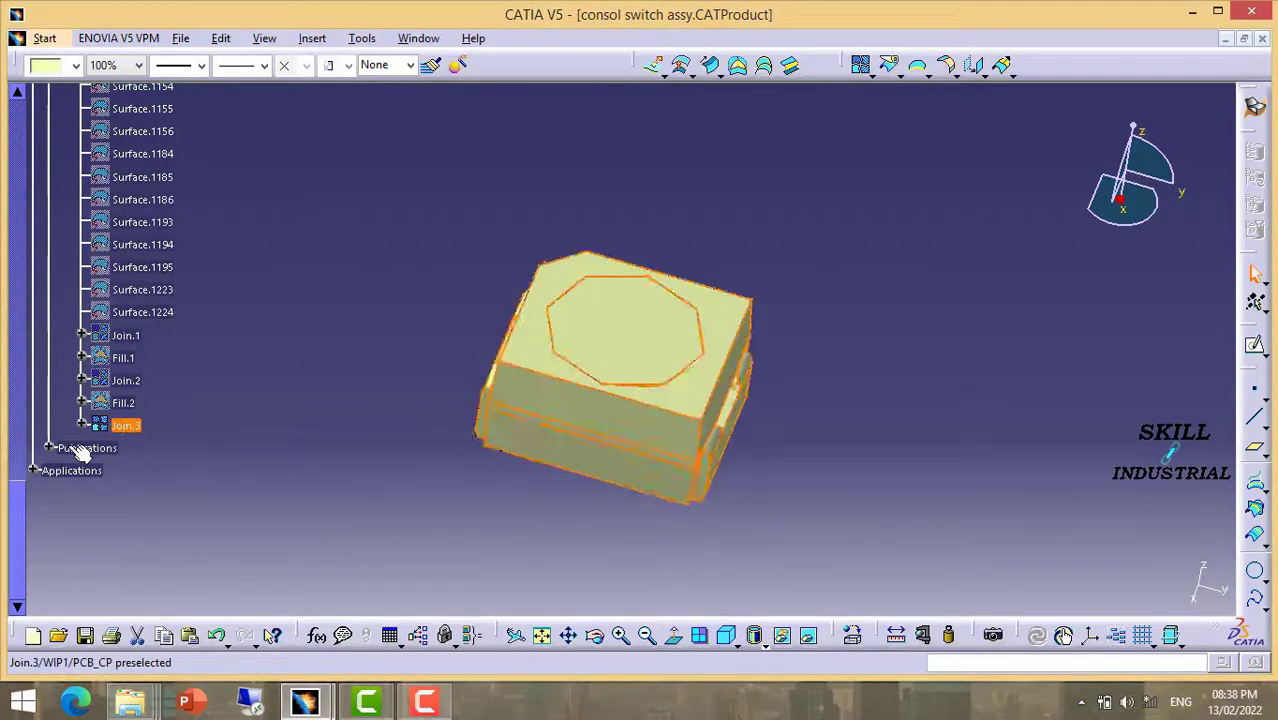
left_click(49, 448)
Copy Join.3 and make PCB_CP's PartBody the work object
right_click(124, 427)
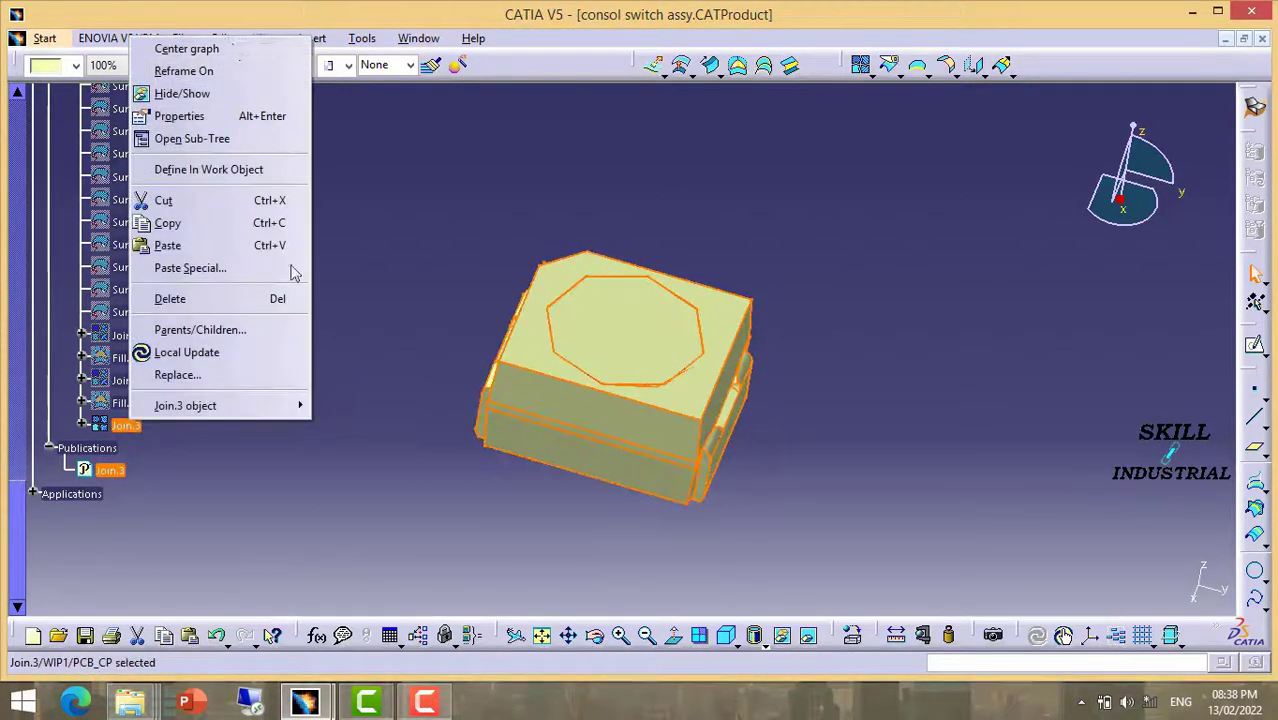
left_click(182, 224)
scroll(88, 440, "up", 10)
scroll(88, 445, "up", 10)
scroll(85, 450, "up", 10)
left_click(68, 519)
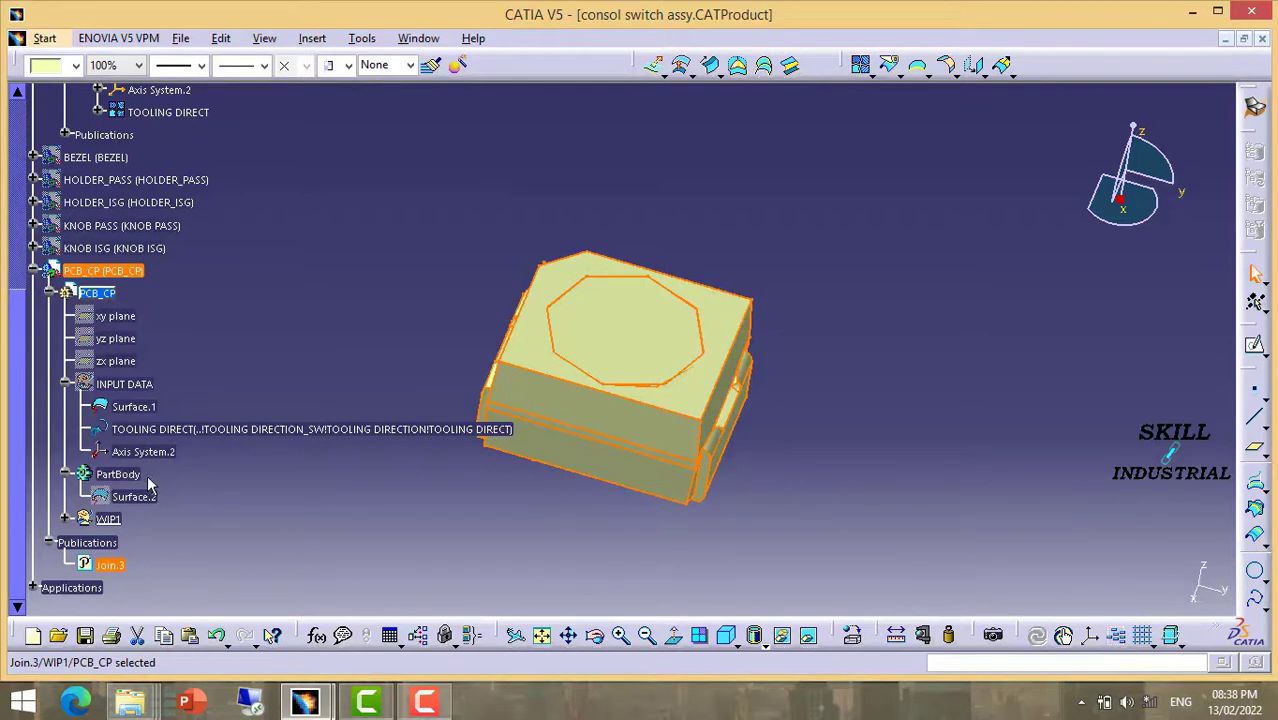
left_click(135, 485)
right_click(113, 474)
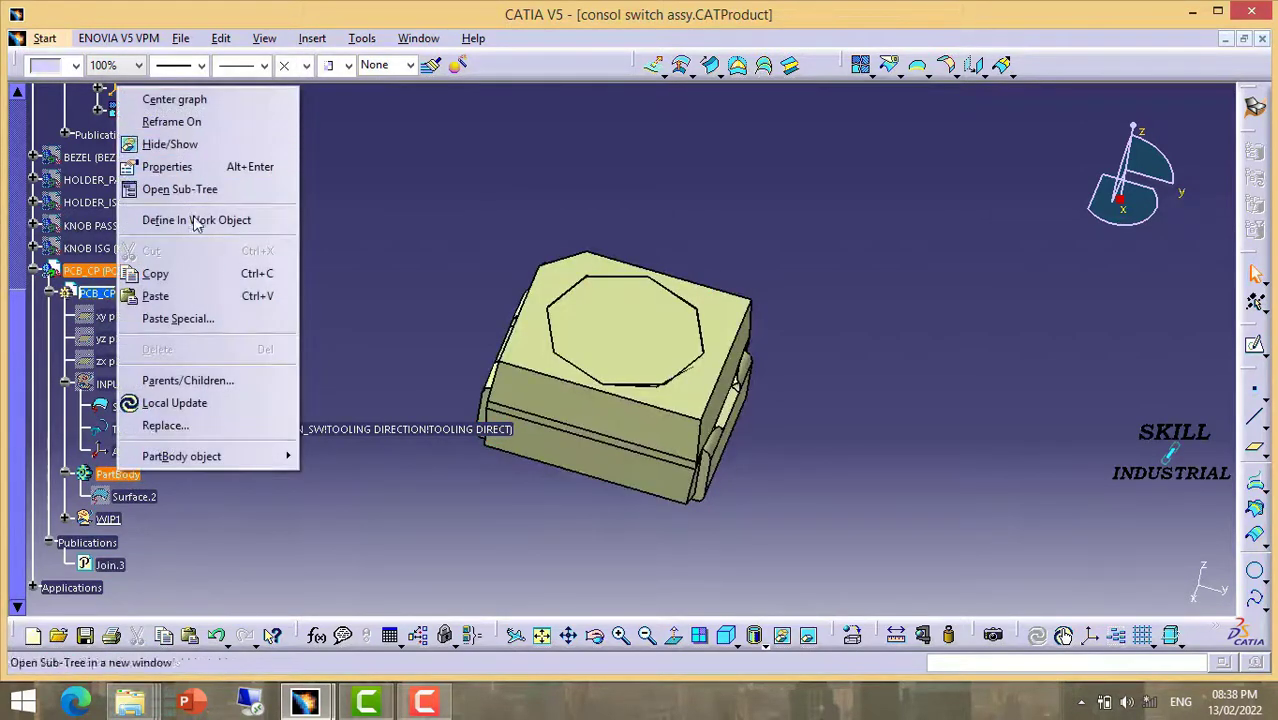
left_click(190, 220)
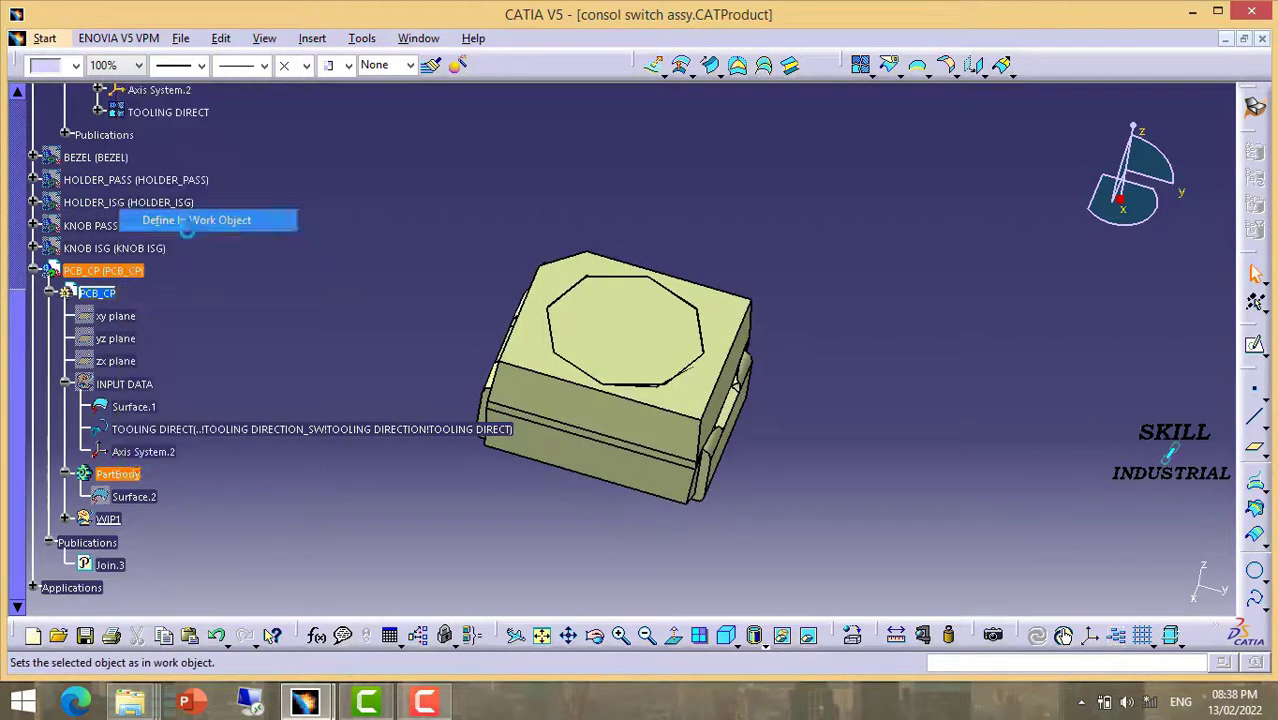
Paste Special Join.3 into PartBody as a result with link
right_click(133, 481)
left_click(190, 322)
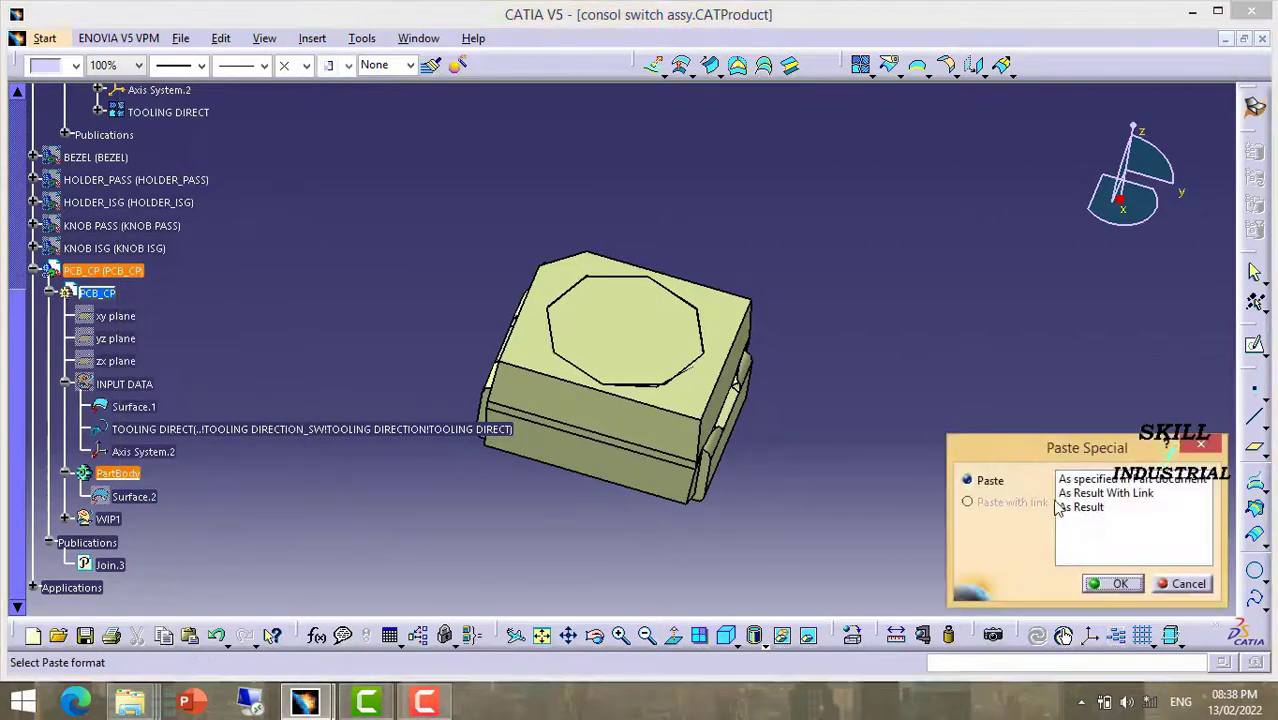
left_click(1094, 494)
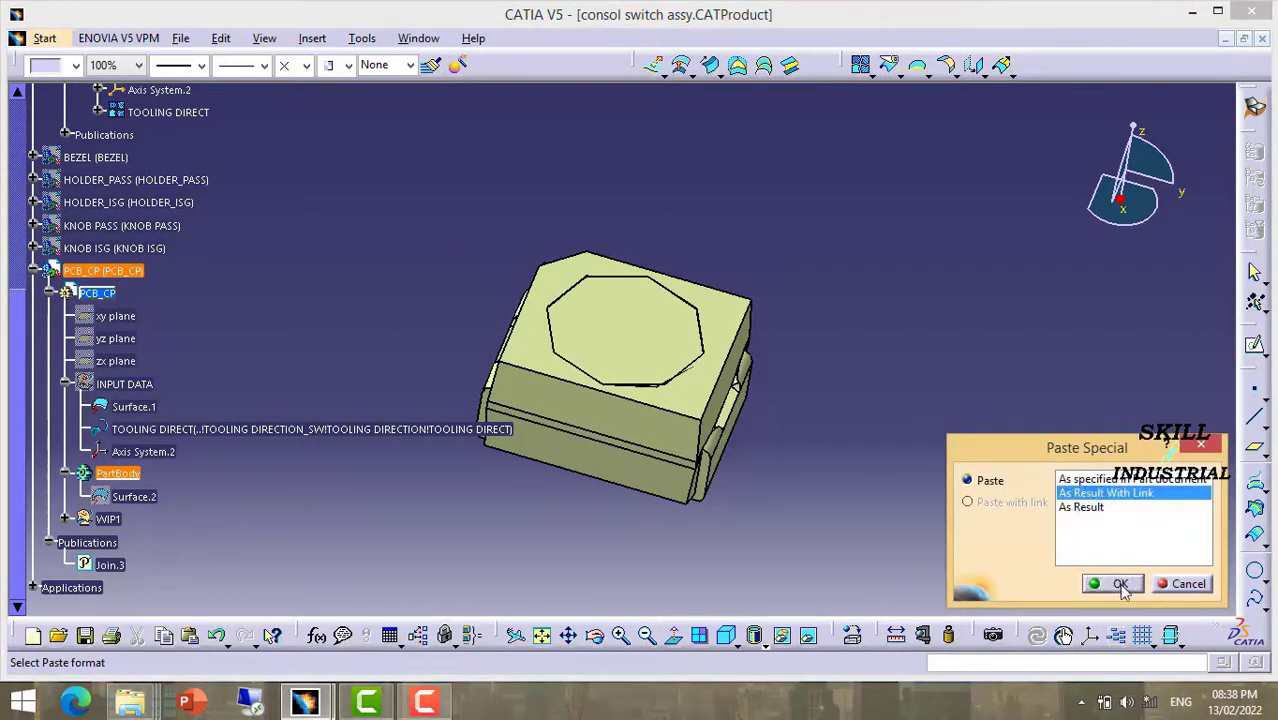
left_click(1118, 585)
Swap to the hidden space, orbit the assembly, and select Surface.1245
right_click(140, 497)
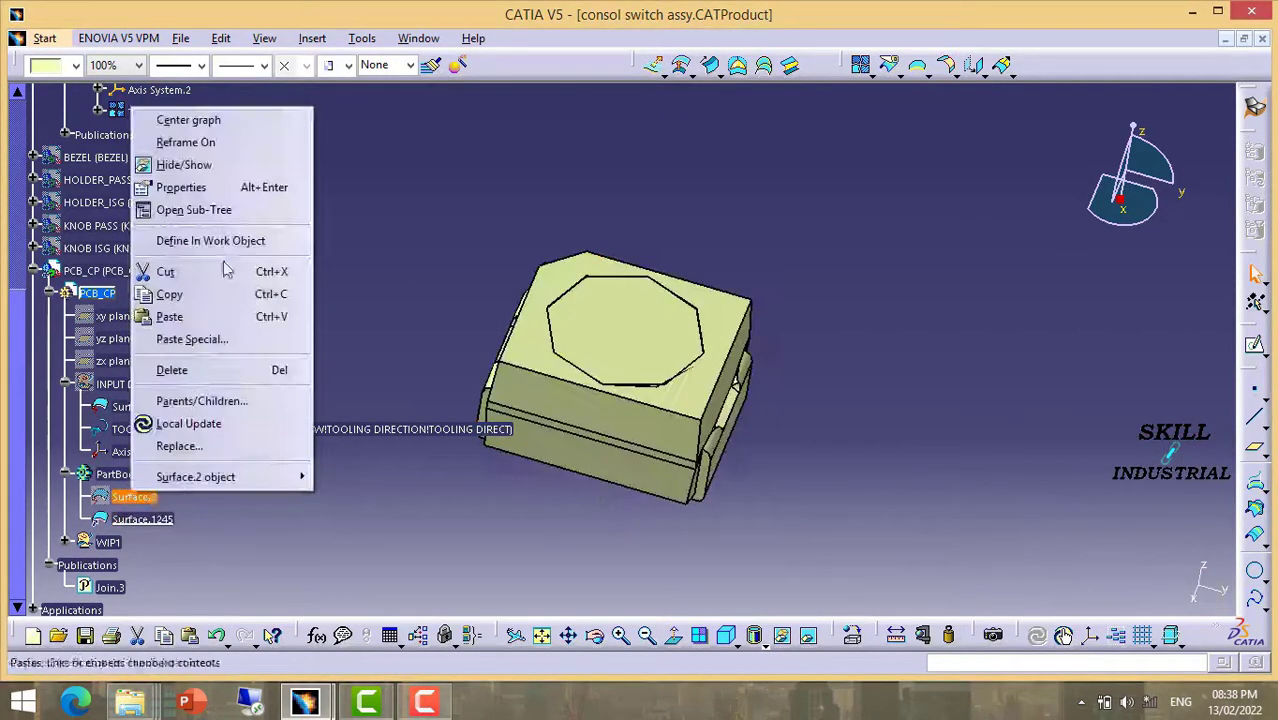
left_click(160, 165)
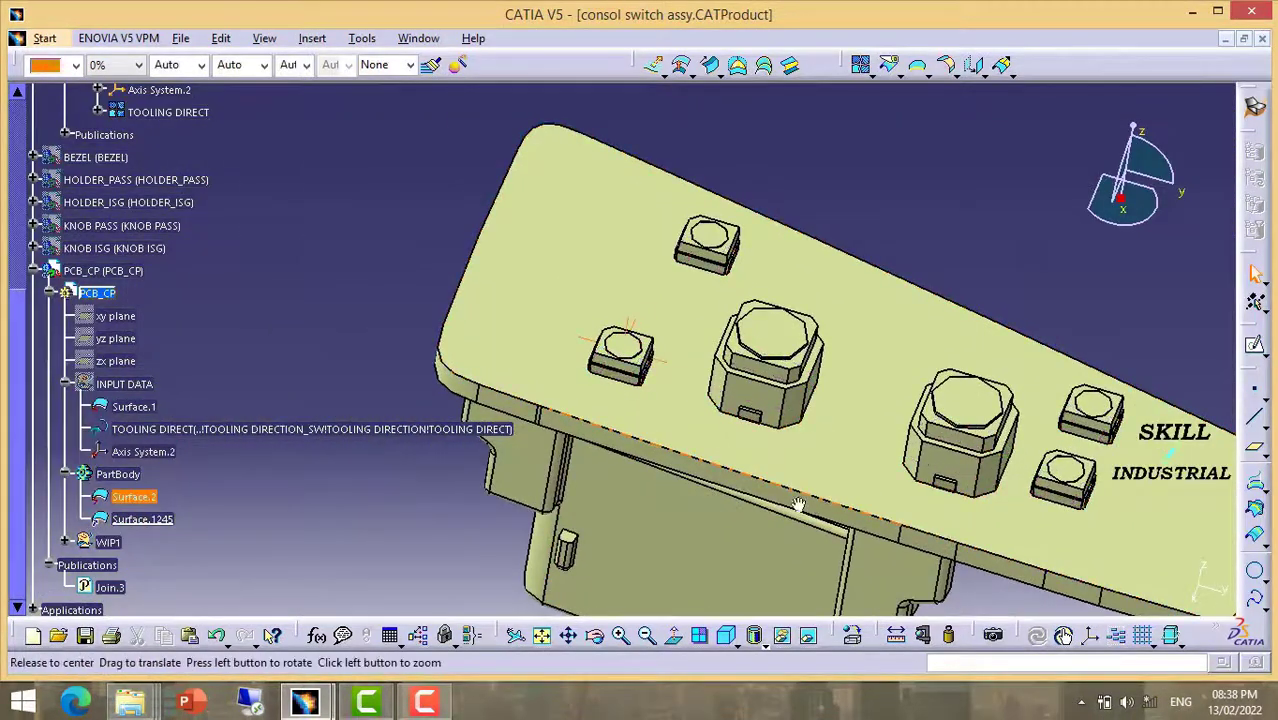
mouse_move(680, 310)
middle_mouse_down()
mouse_move(803, 519)
mouse_move(670, 434)
middle_mouse_up()
left_click(148, 520)
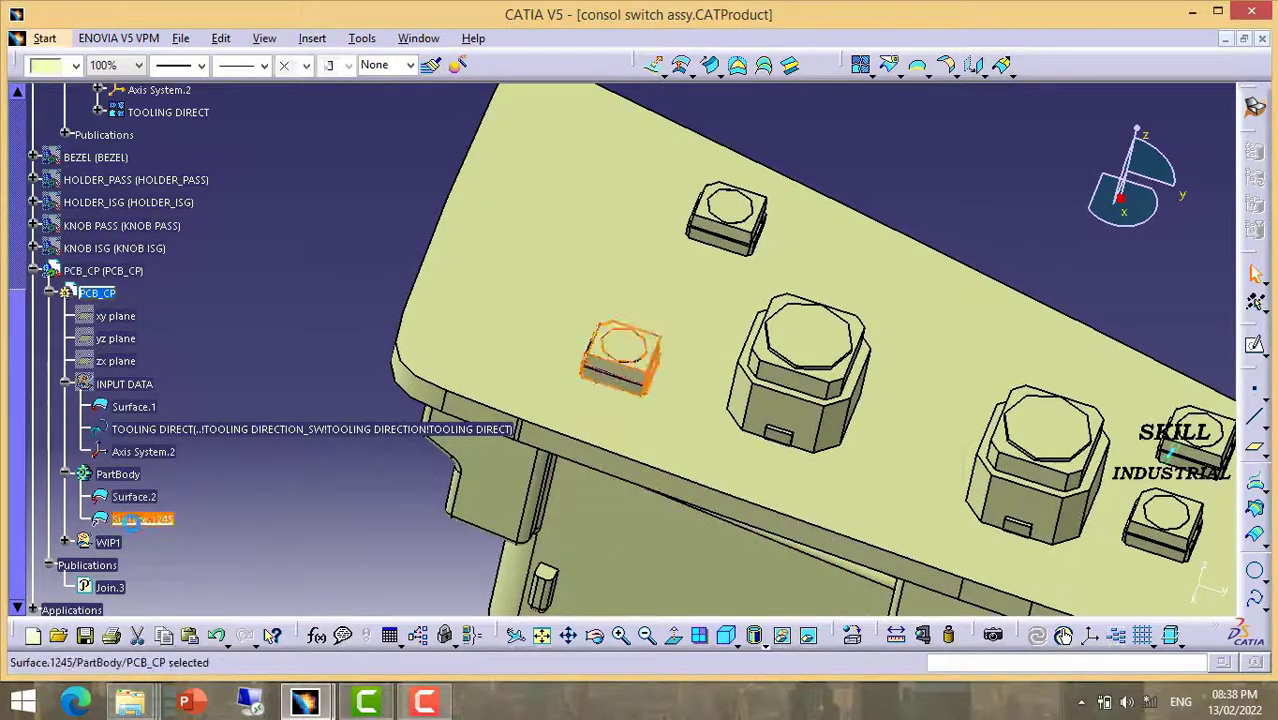
Select Surface.1245 in the tree as the only element to move
left_click(134, 497, "ctrl")
middle_click_drag(741, 457, 744, 385)
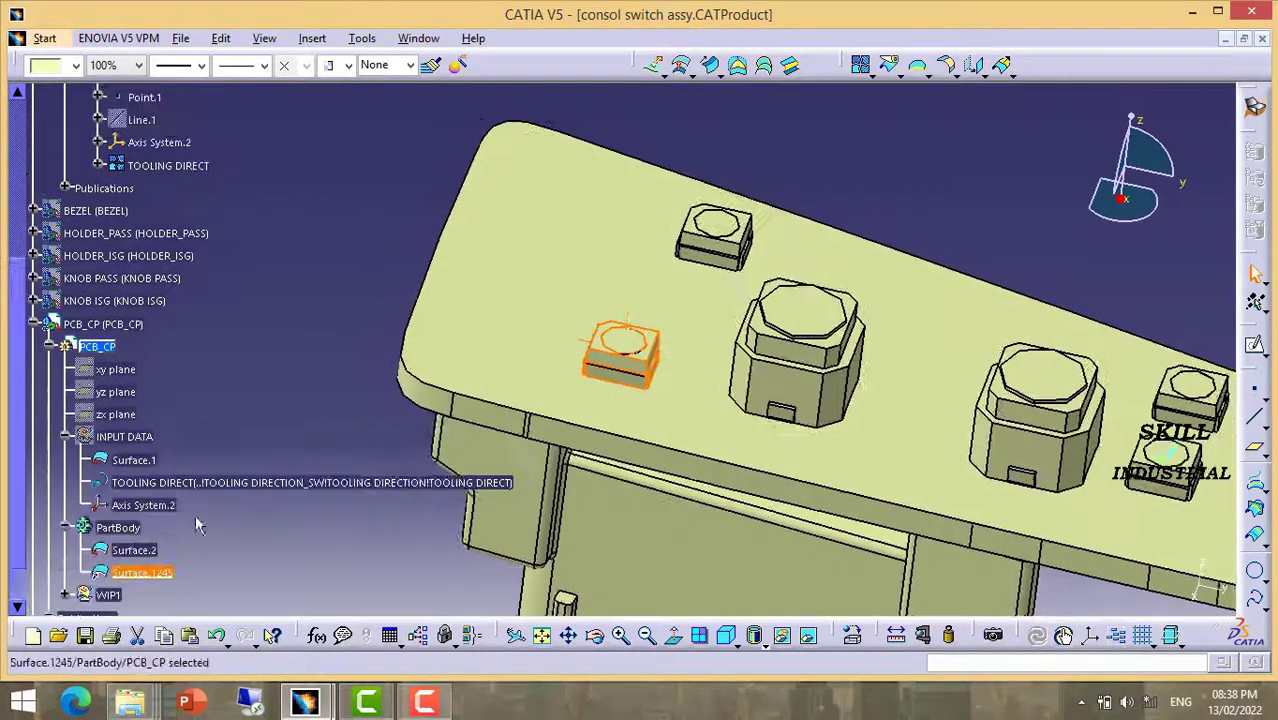
left_click(148, 520)
scroll(148, 500, "down", 1)
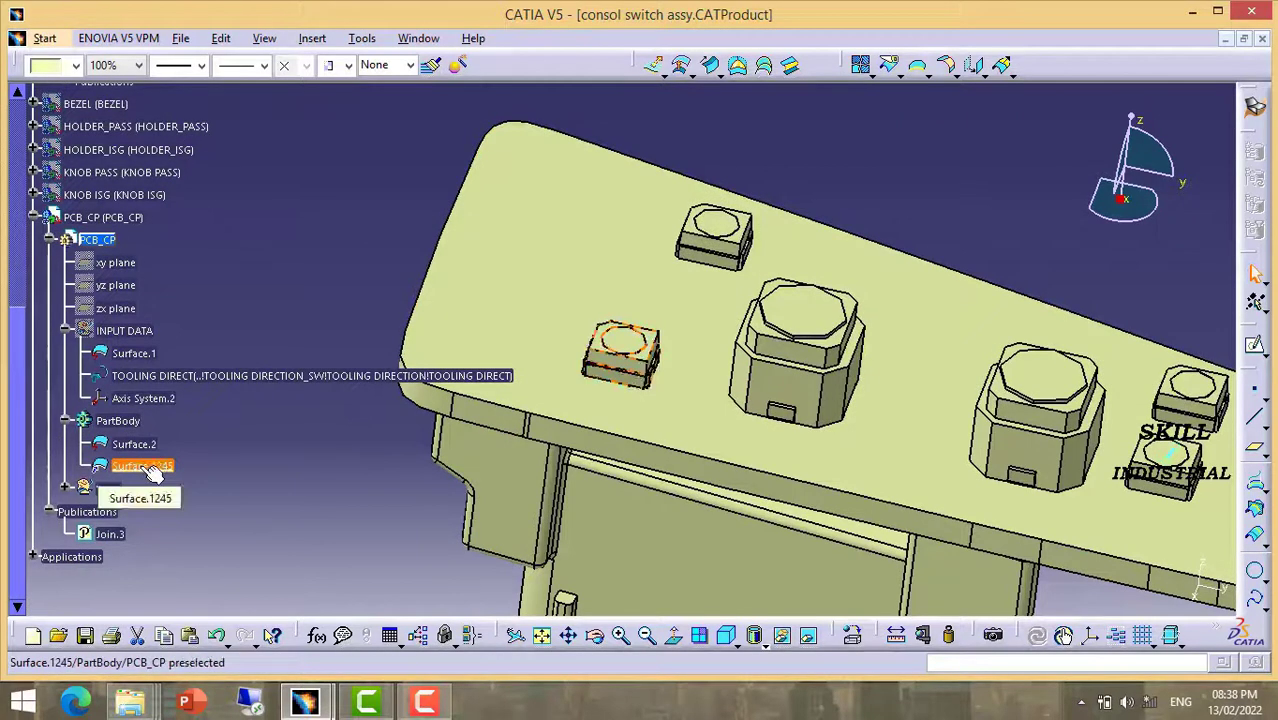
left_click(157, 471)
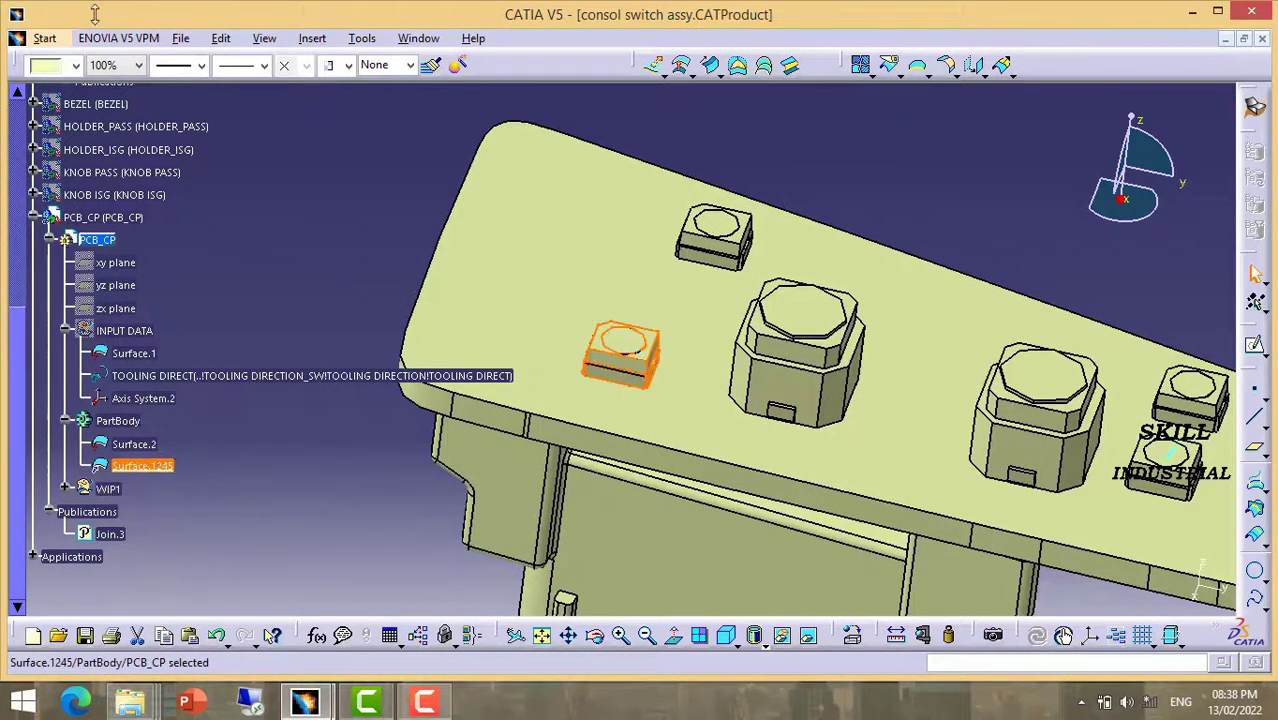
Translate Surface.1245 by -4 mm along the Y component, creating Translate.1
left_click(318, 40)
mouse_move(346, 333)
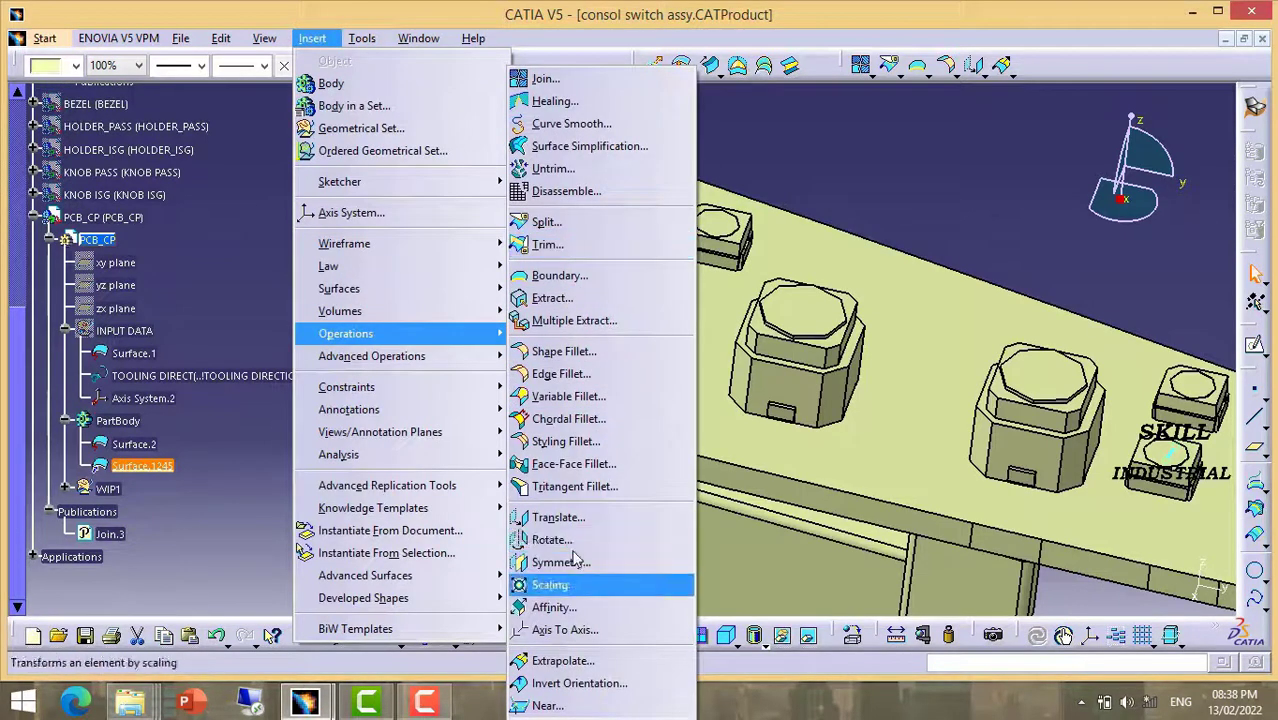
left_click(570, 520)
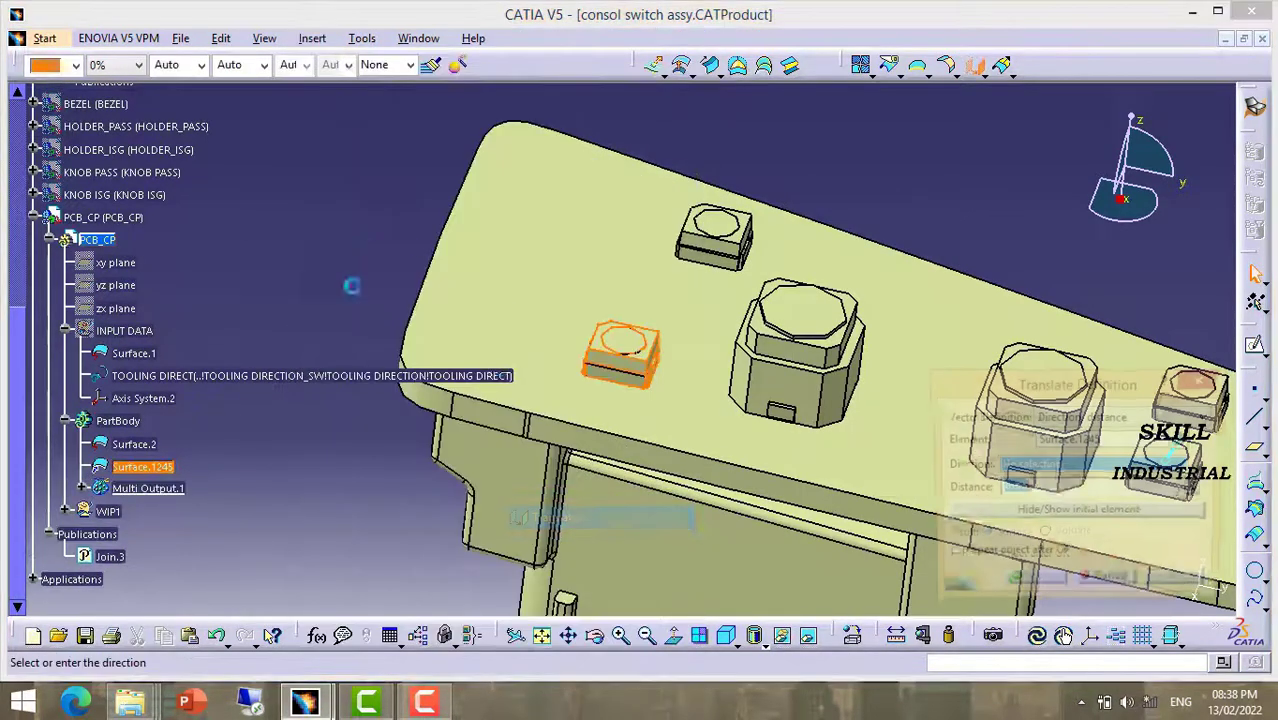
right_click(1043, 463)
left_click(1137, 576)
type("4")
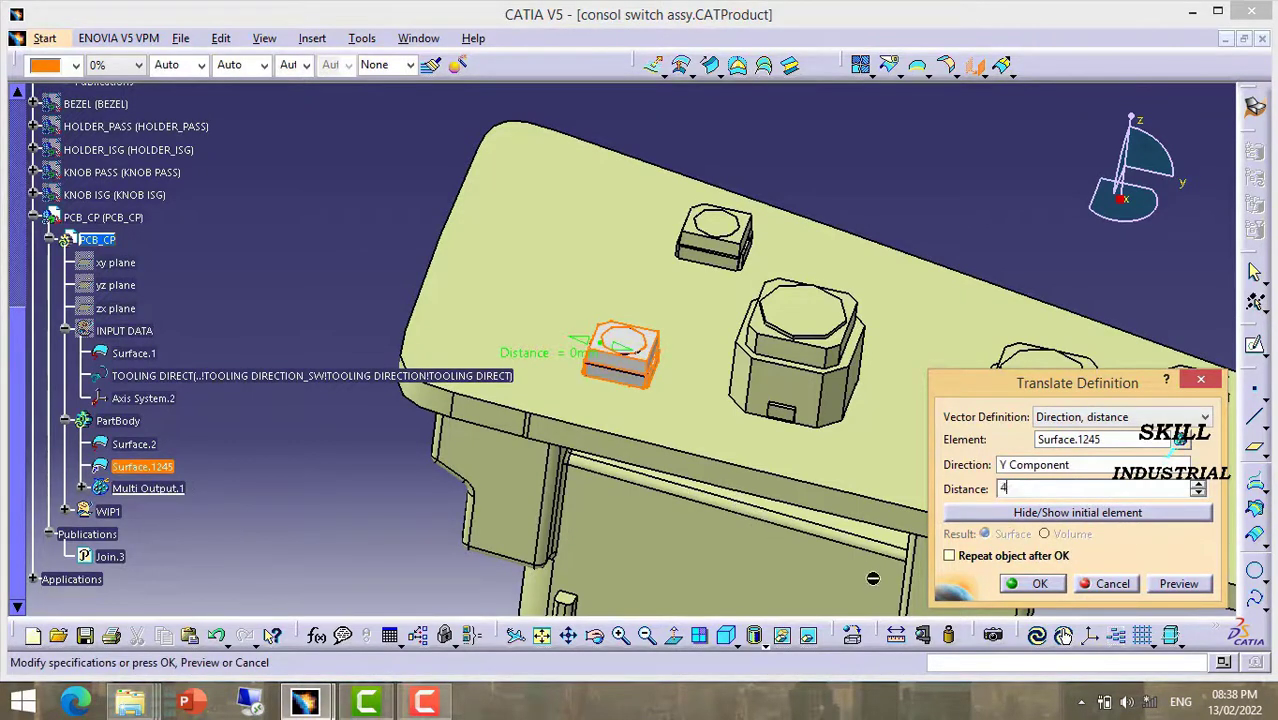
left_click(1185, 583)
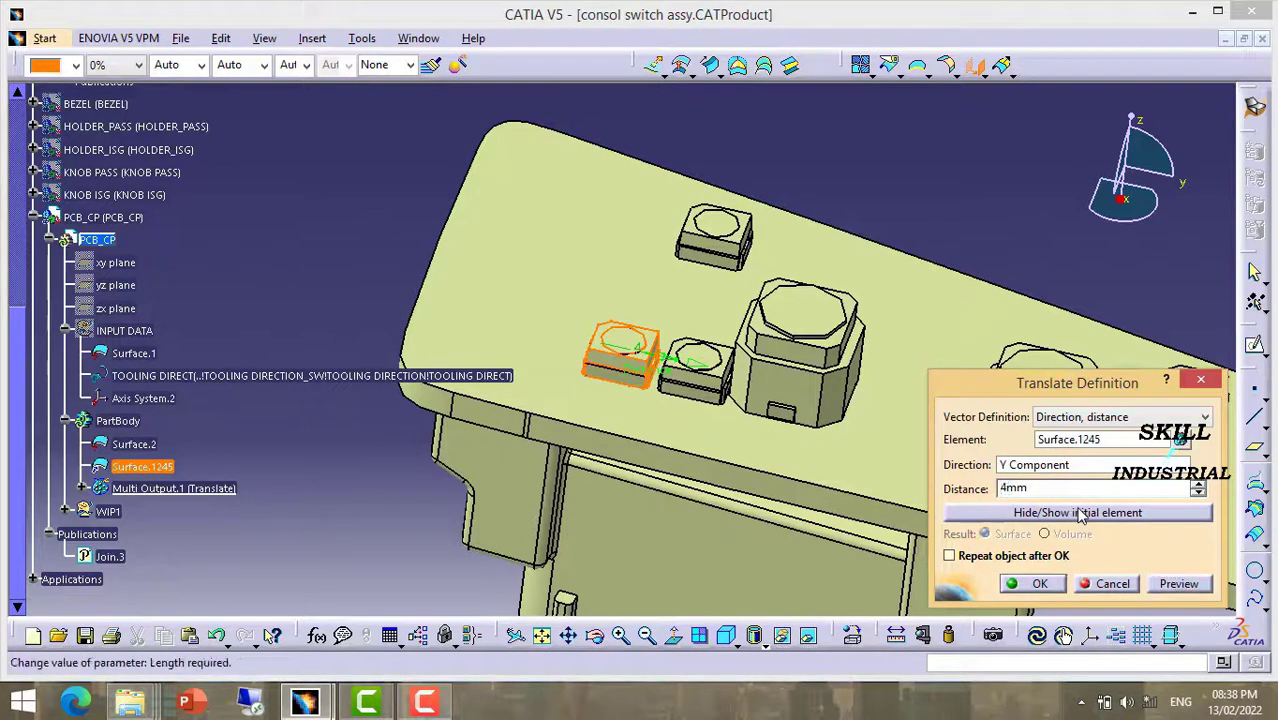
left_click(1180, 586)
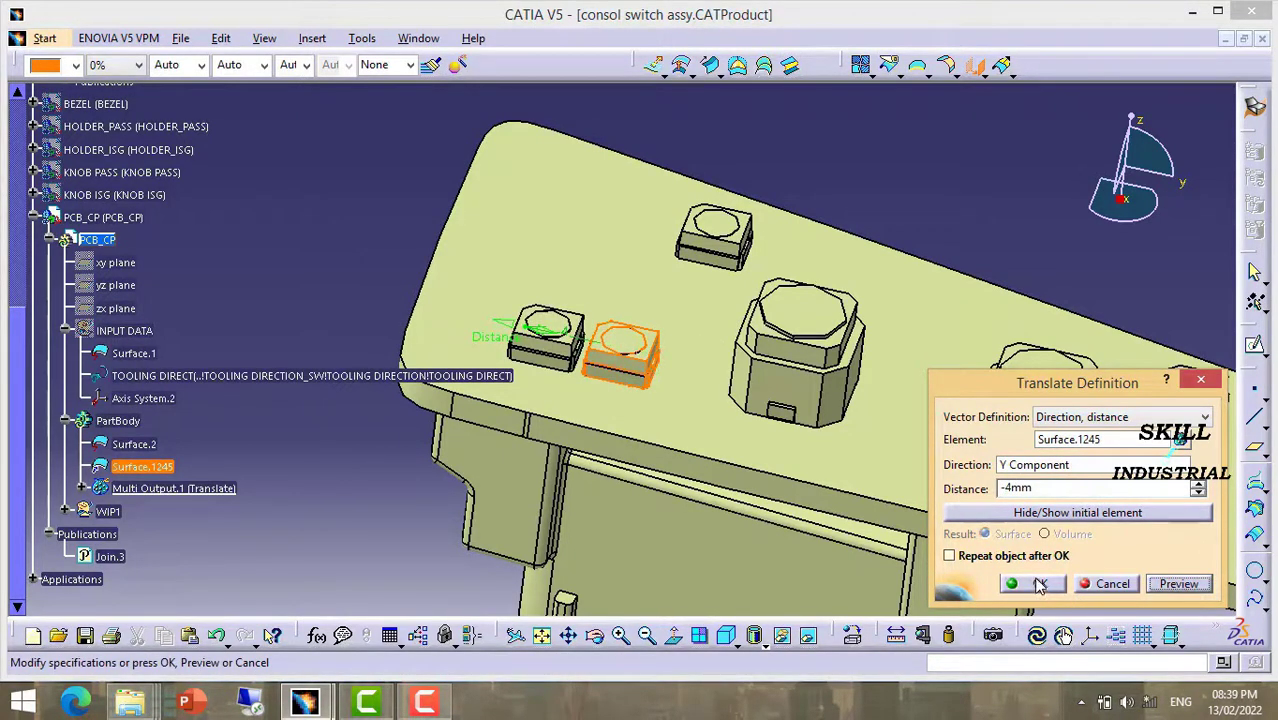
left_click(1038, 587)
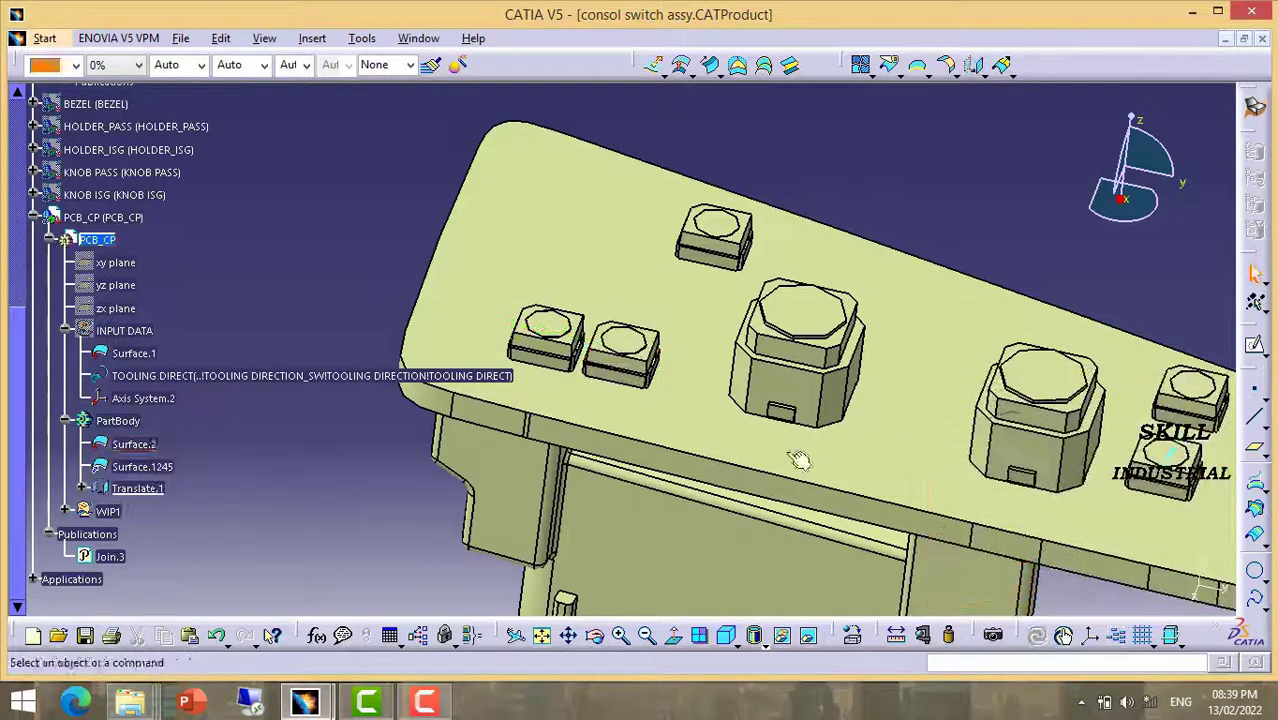
middle_click_drag(693, 423, 762, 441)
left_click(137, 488)
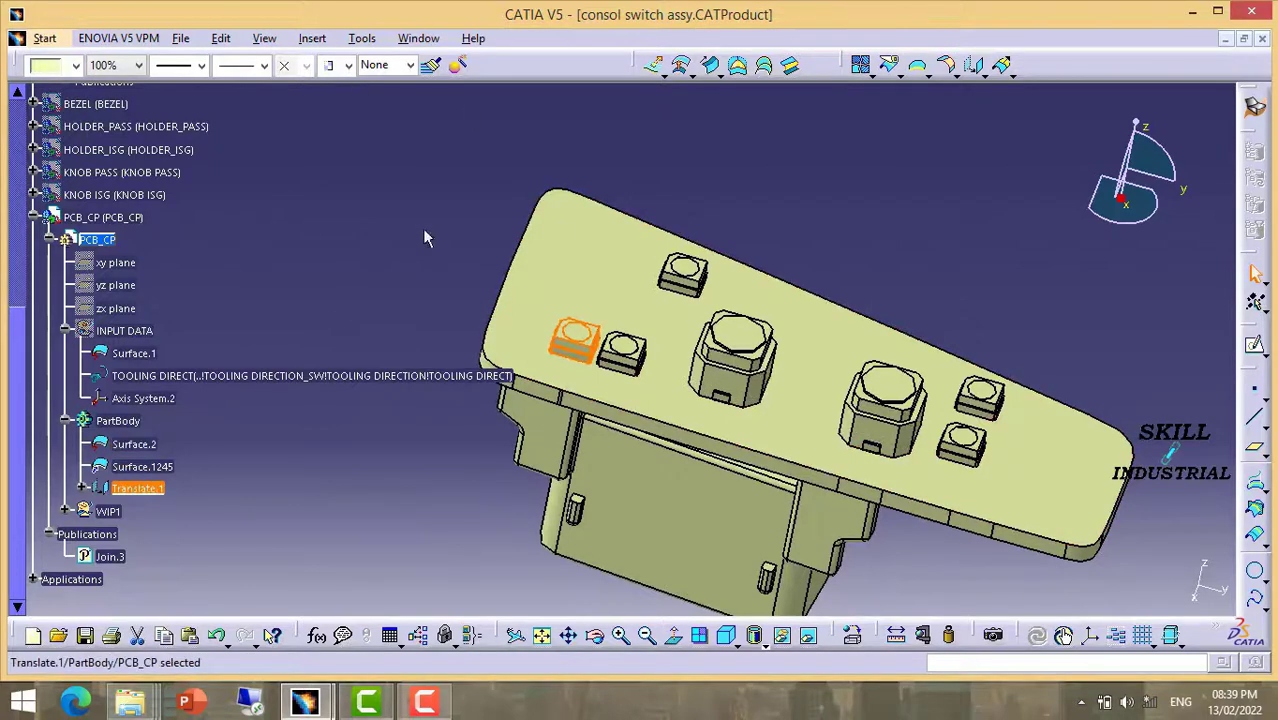
mouse_move(727, 449)
middle_mouse_down()
mouse_move(327, 257)
mouse_move(713, 214)
mouse_move(790, 450)
mouse_move(640, 365)
middle_mouse_up()
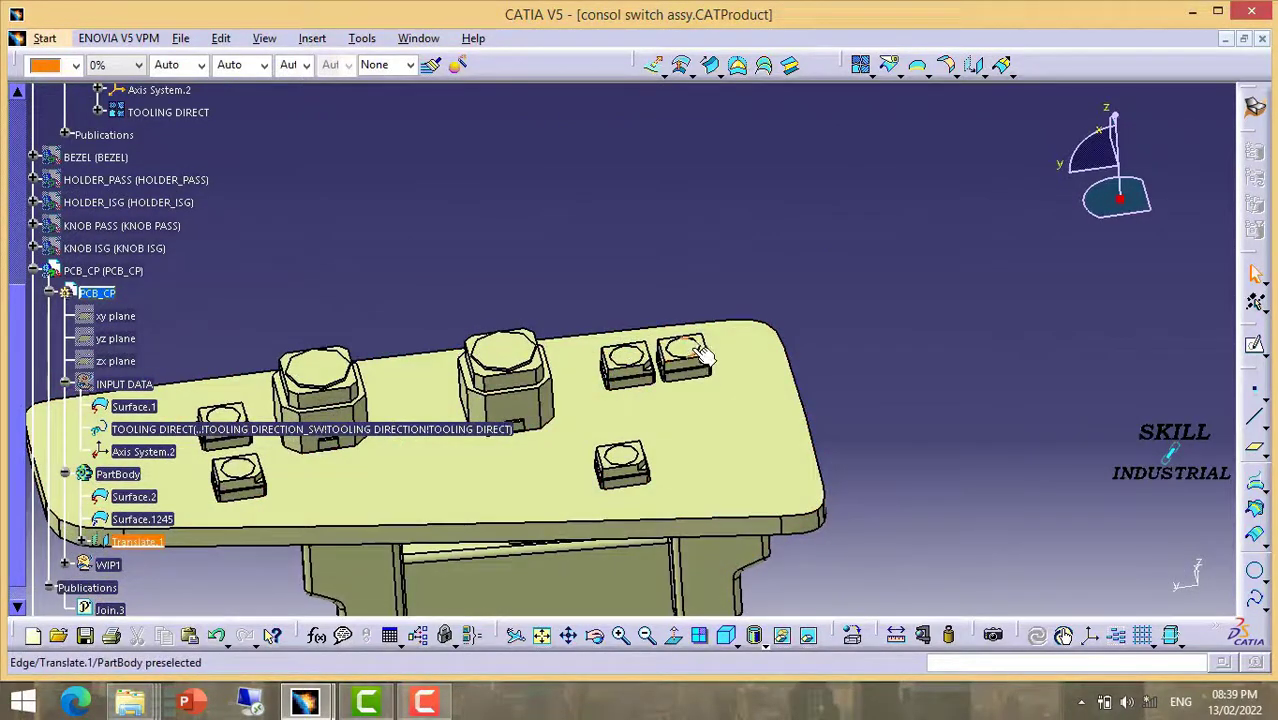
middle_click_drag(720, 370, 743, 354)
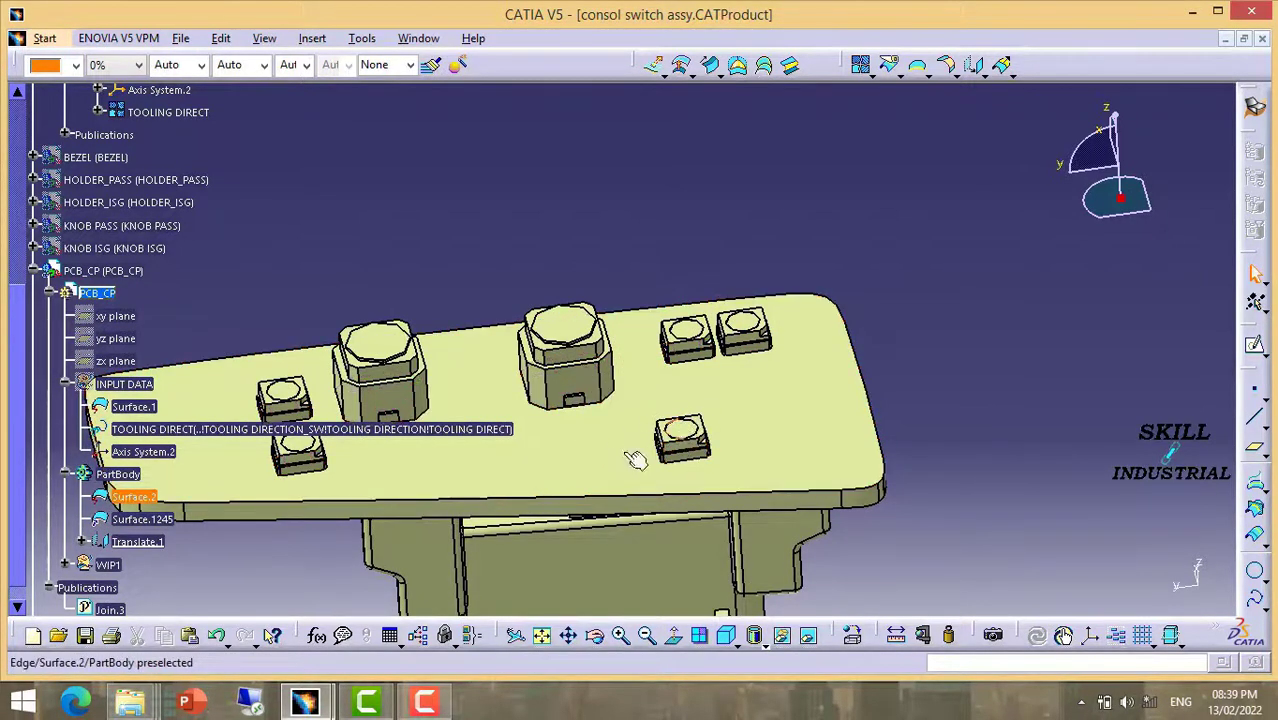
middle_click_drag(583, 470, 259, 502)
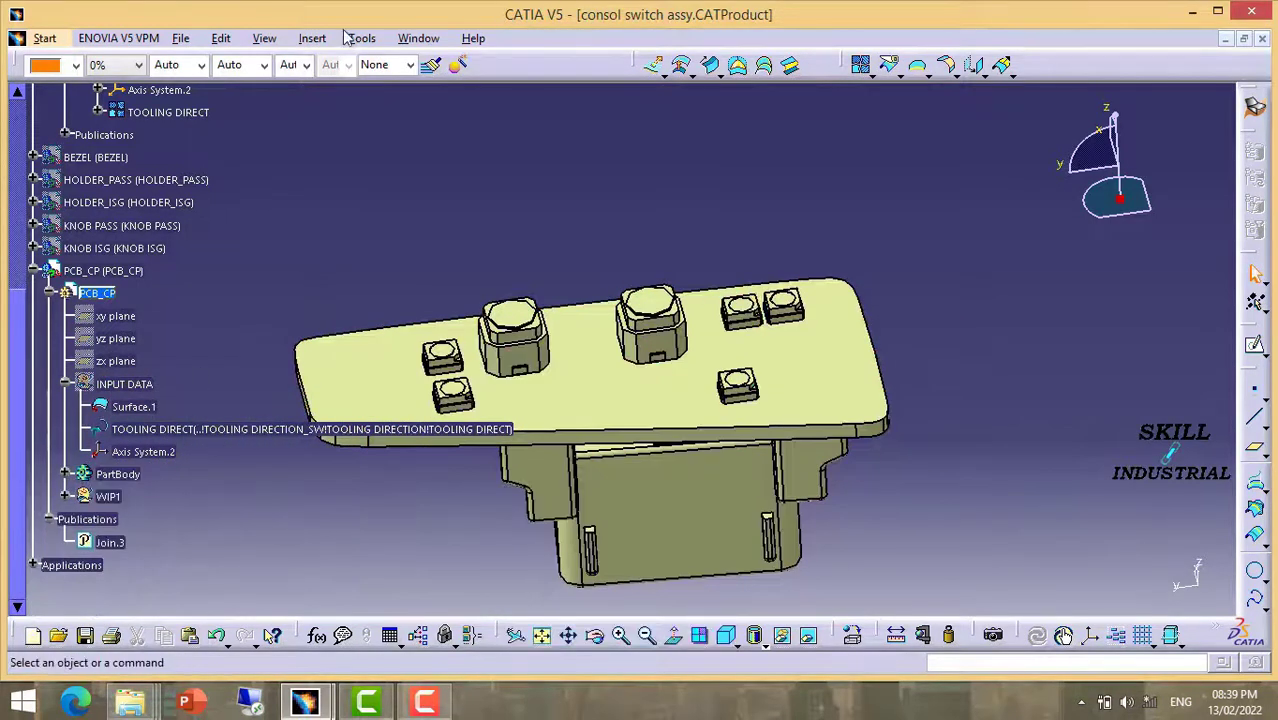
Insert a geometrical set named WIP2 with PCB_CP as its father
left_click(318, 38)
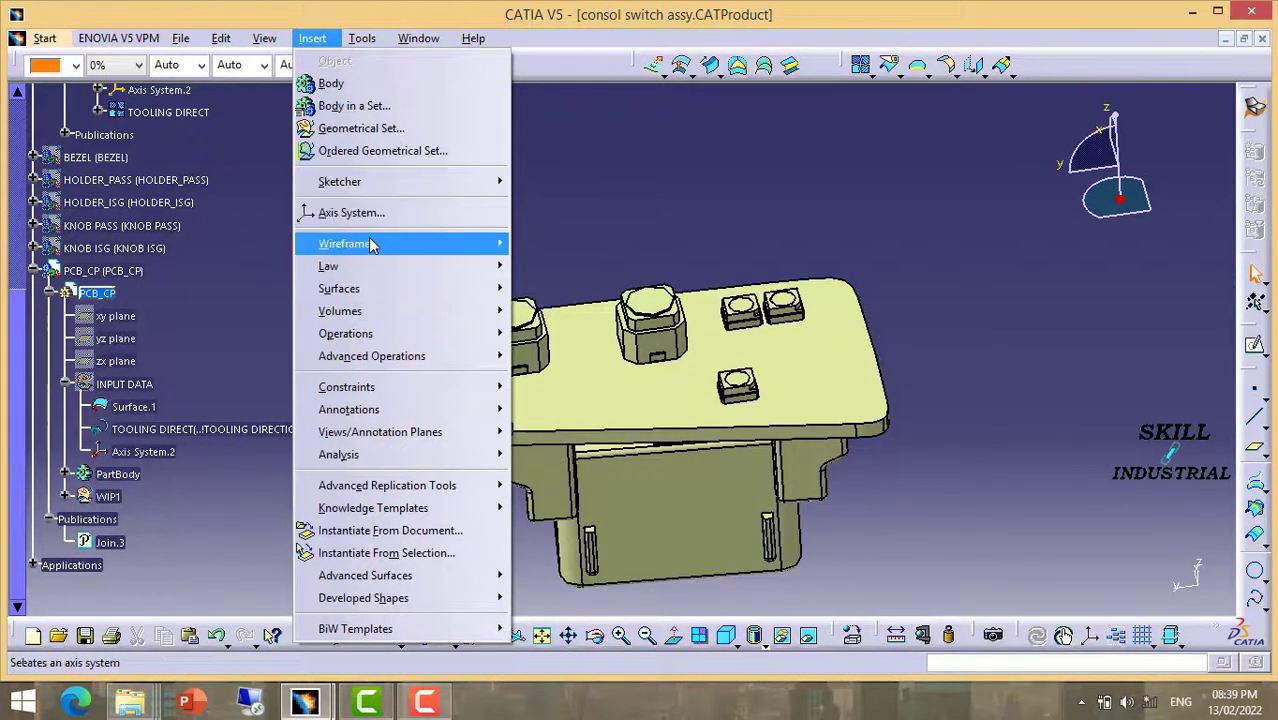
mouse_move(344, 243)
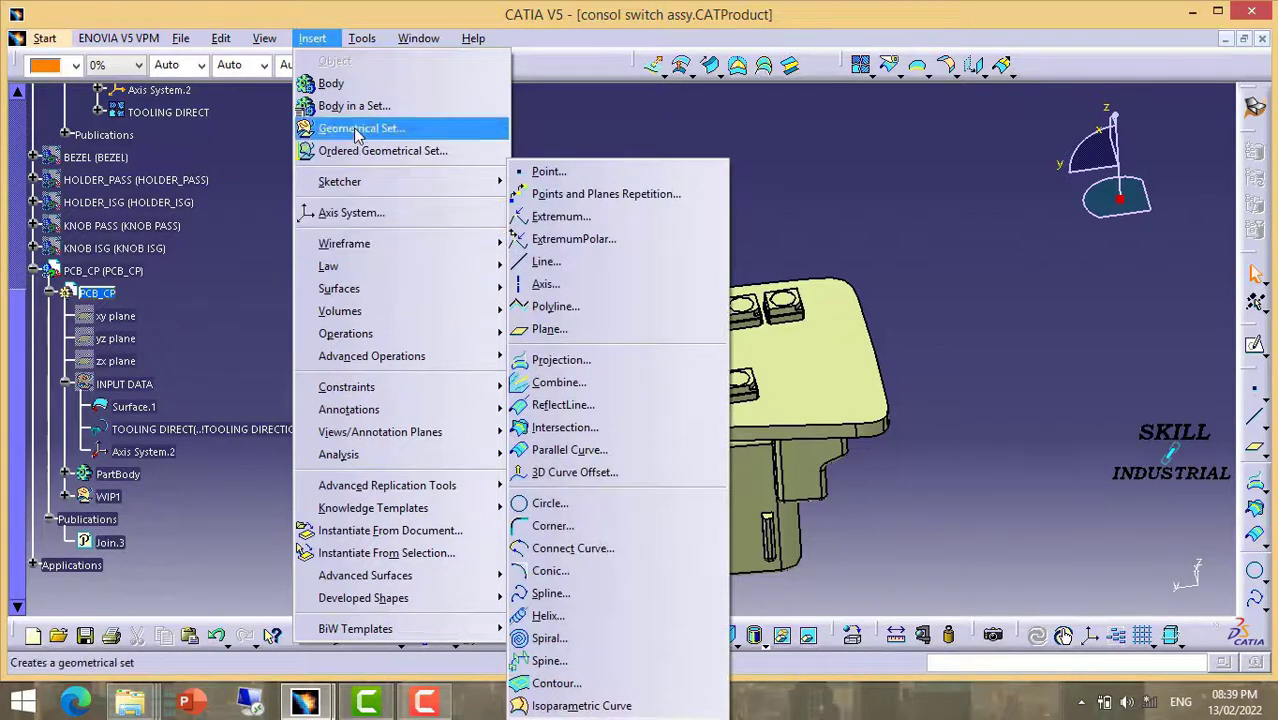
left_click(325, 40)
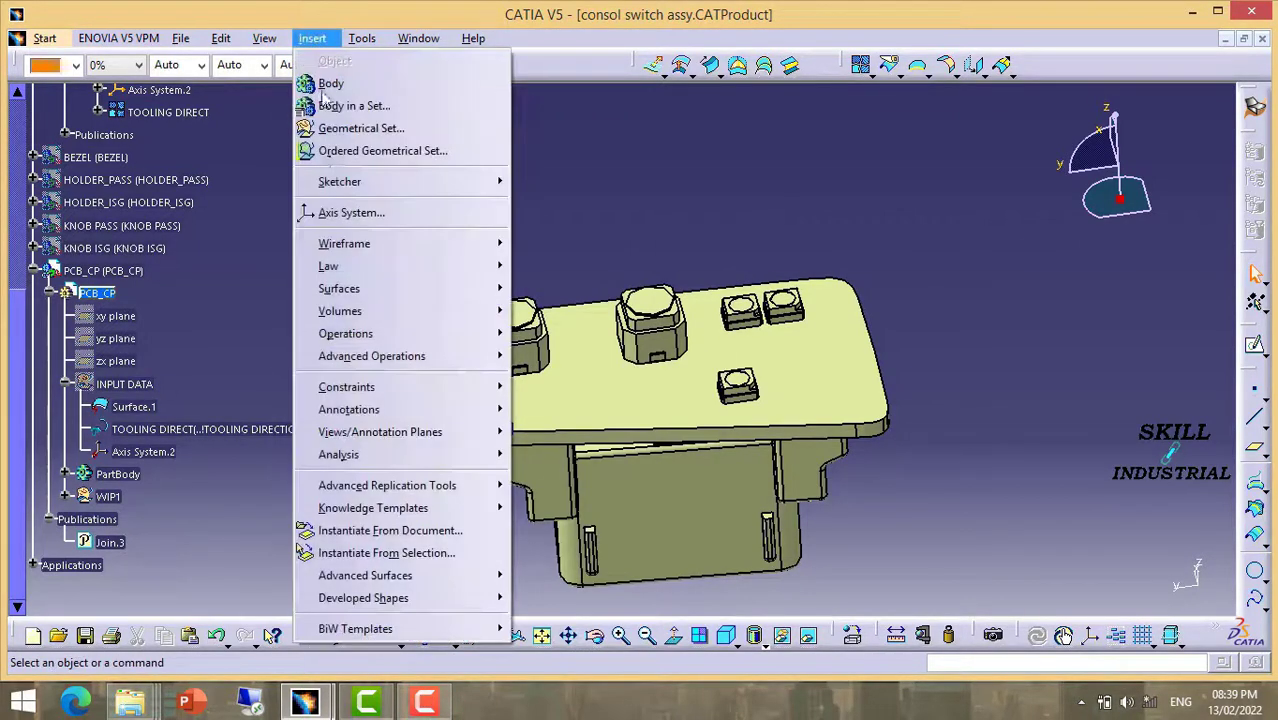
left_click(360, 129)
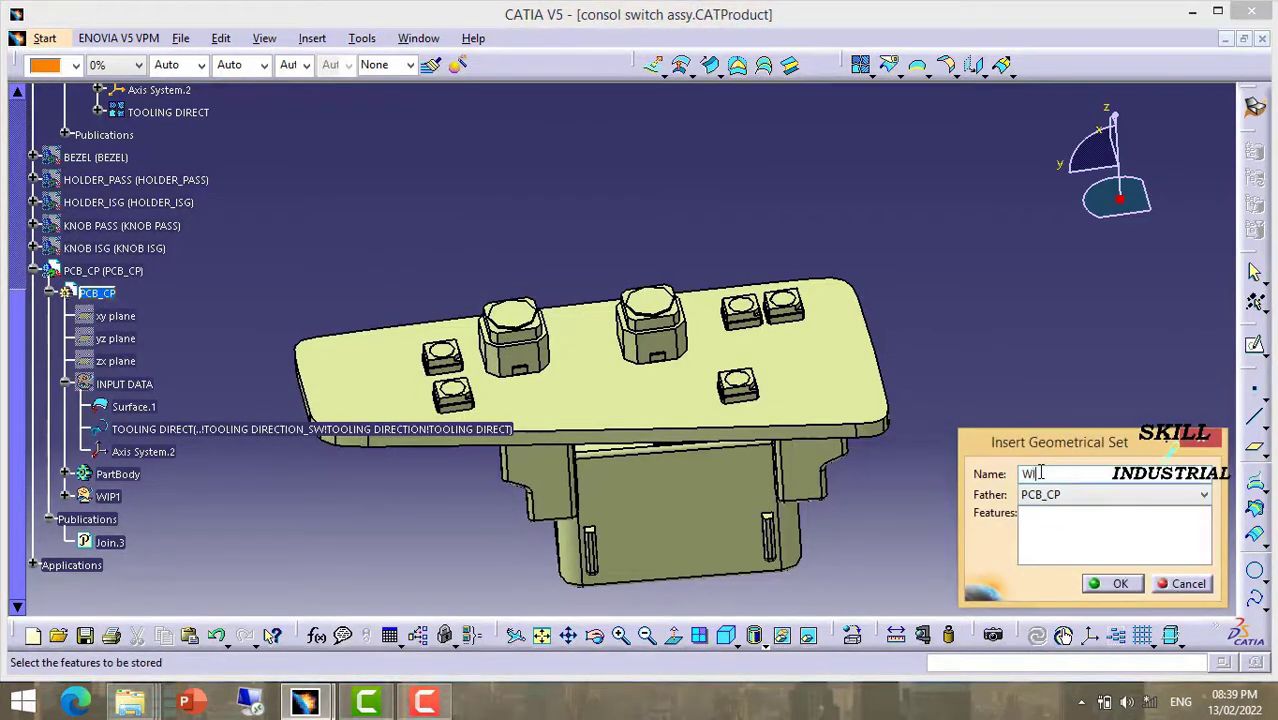
left_click(1120, 585)
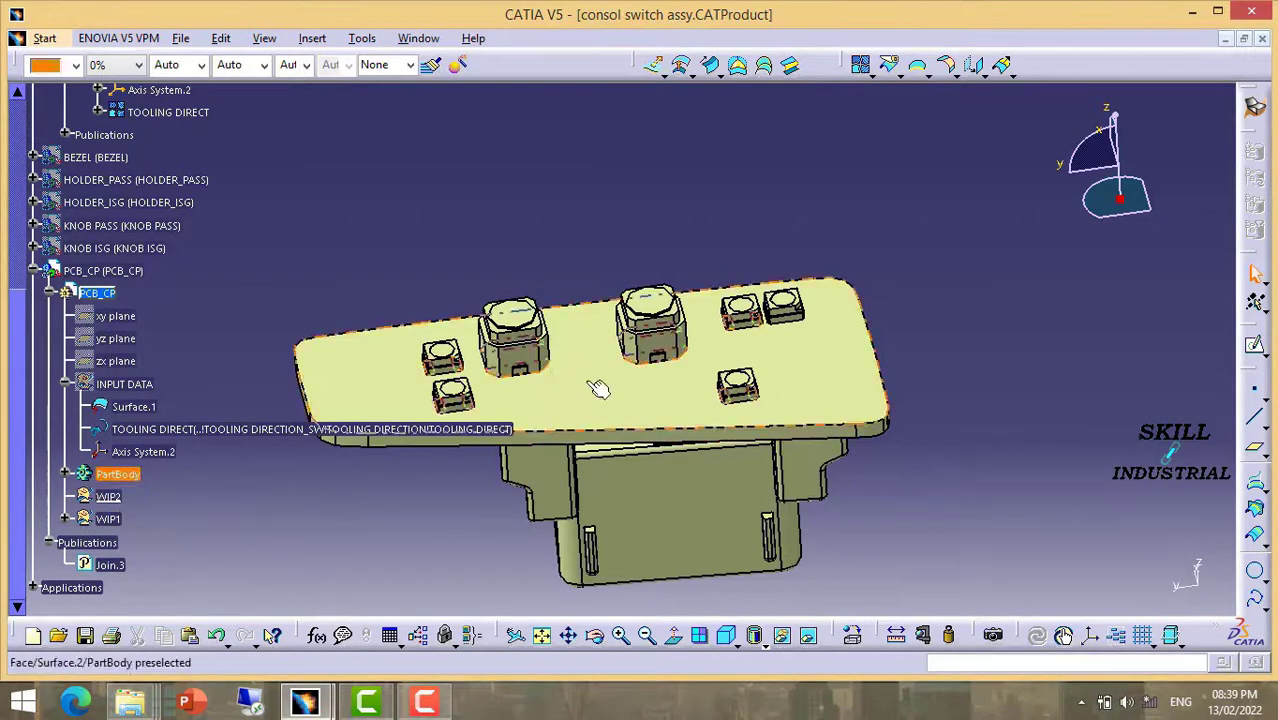
mouse_move(640, 453)
middle_mouse_down()
mouse_move(706, 412)
mouse_move(714, 430)
middle_mouse_up()
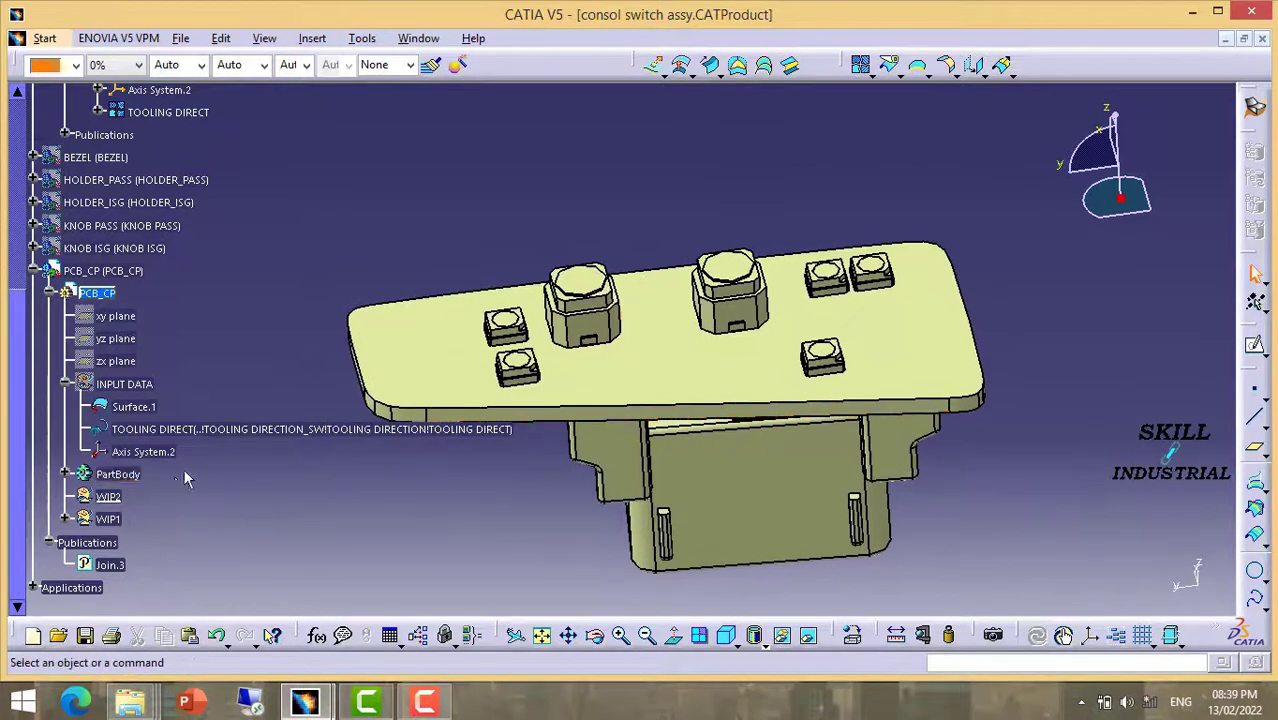
left_click(128, 407)
right_click(128, 407)
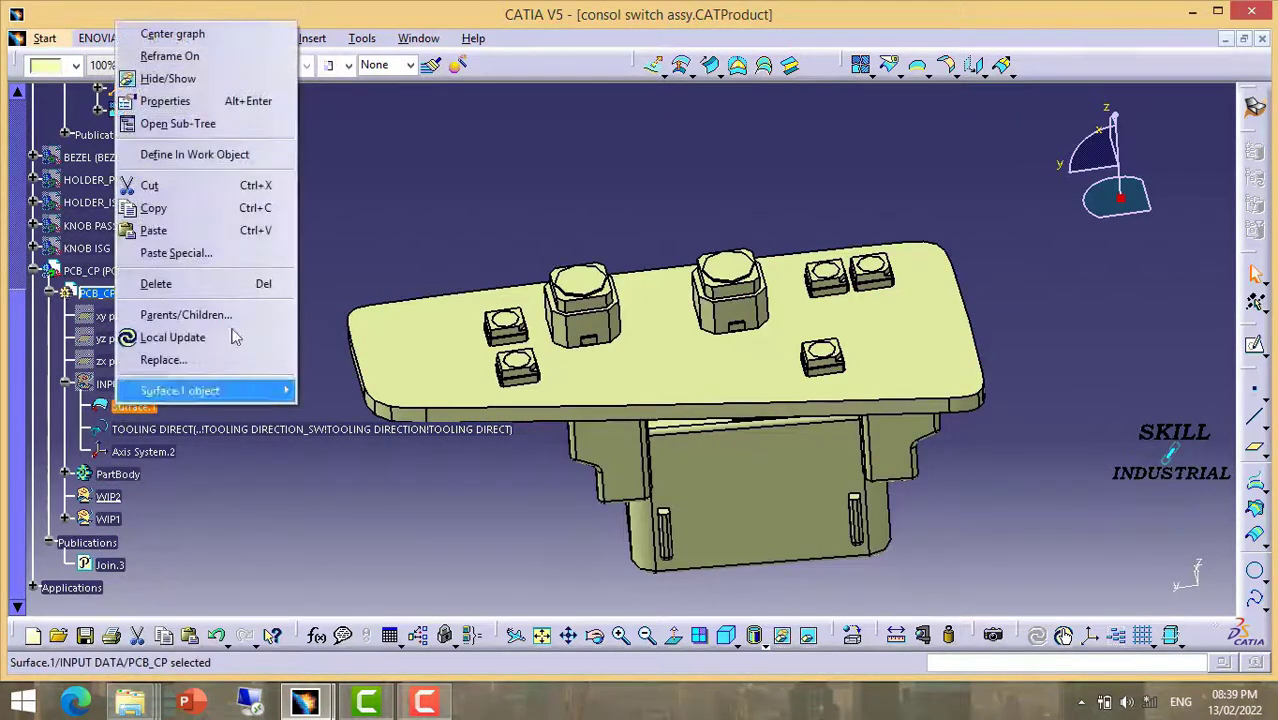
left_click(180, 208)
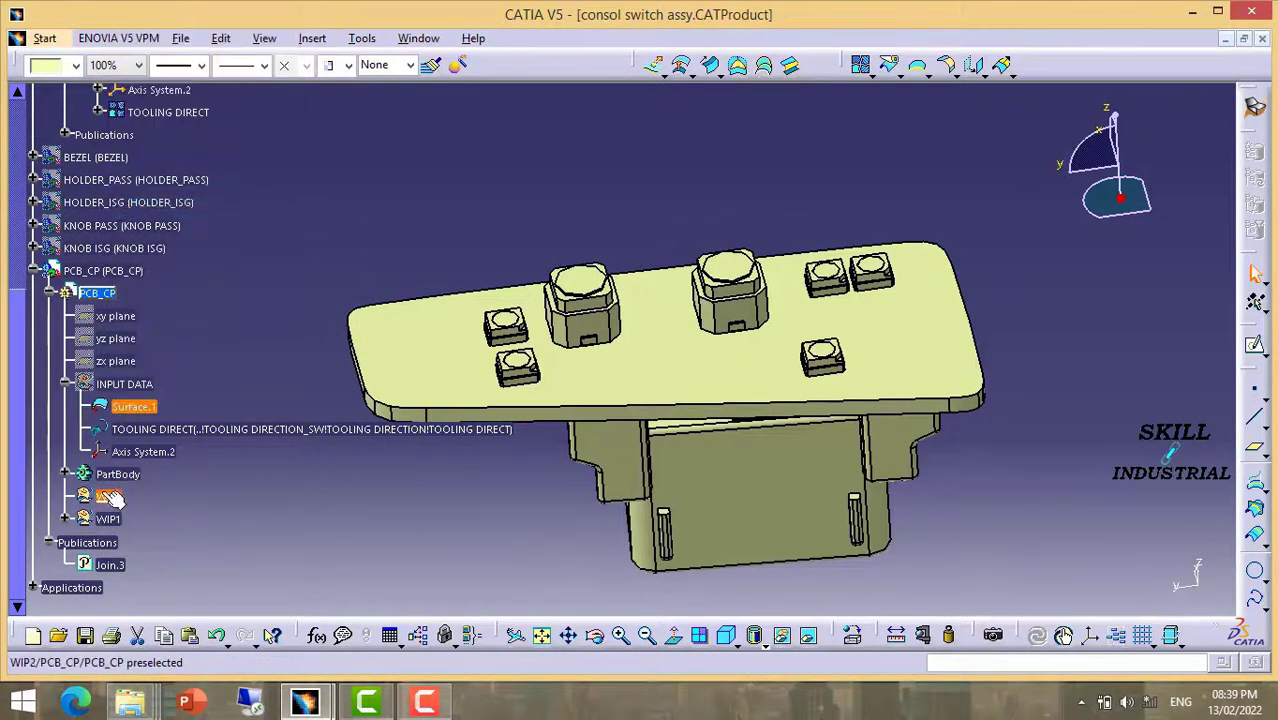
right_click(108, 496)
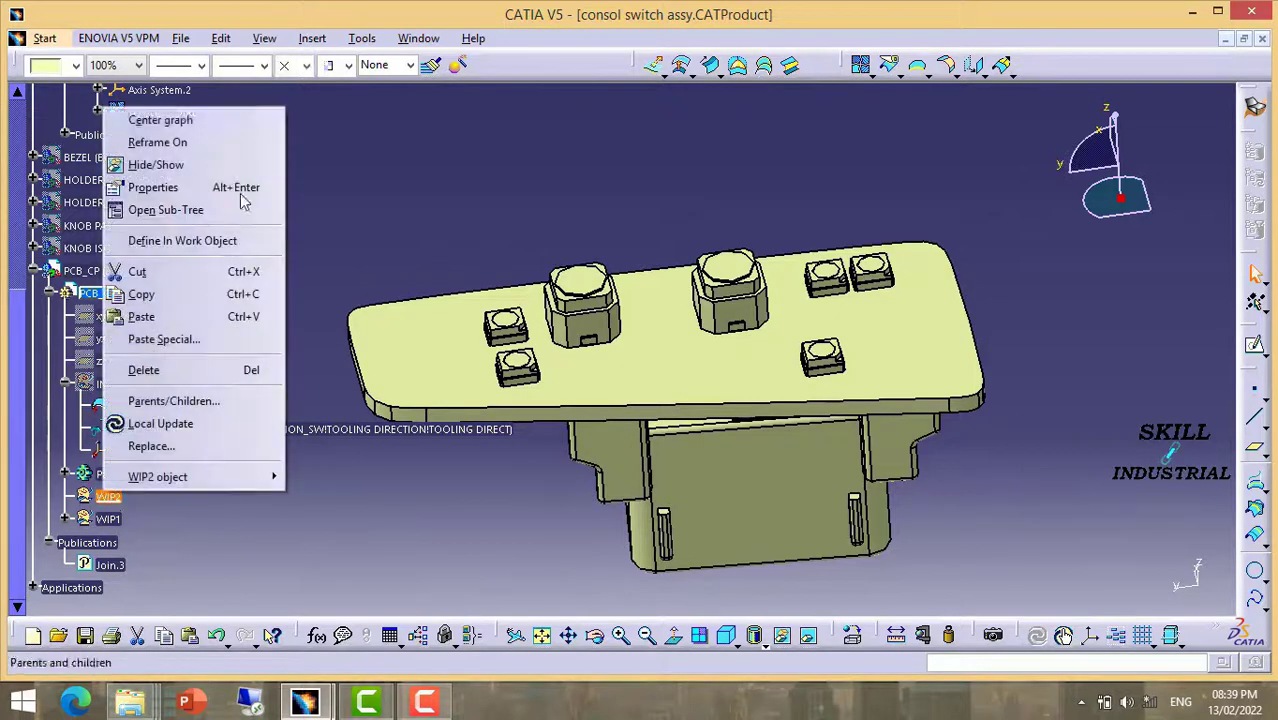
left_click(190, 339)
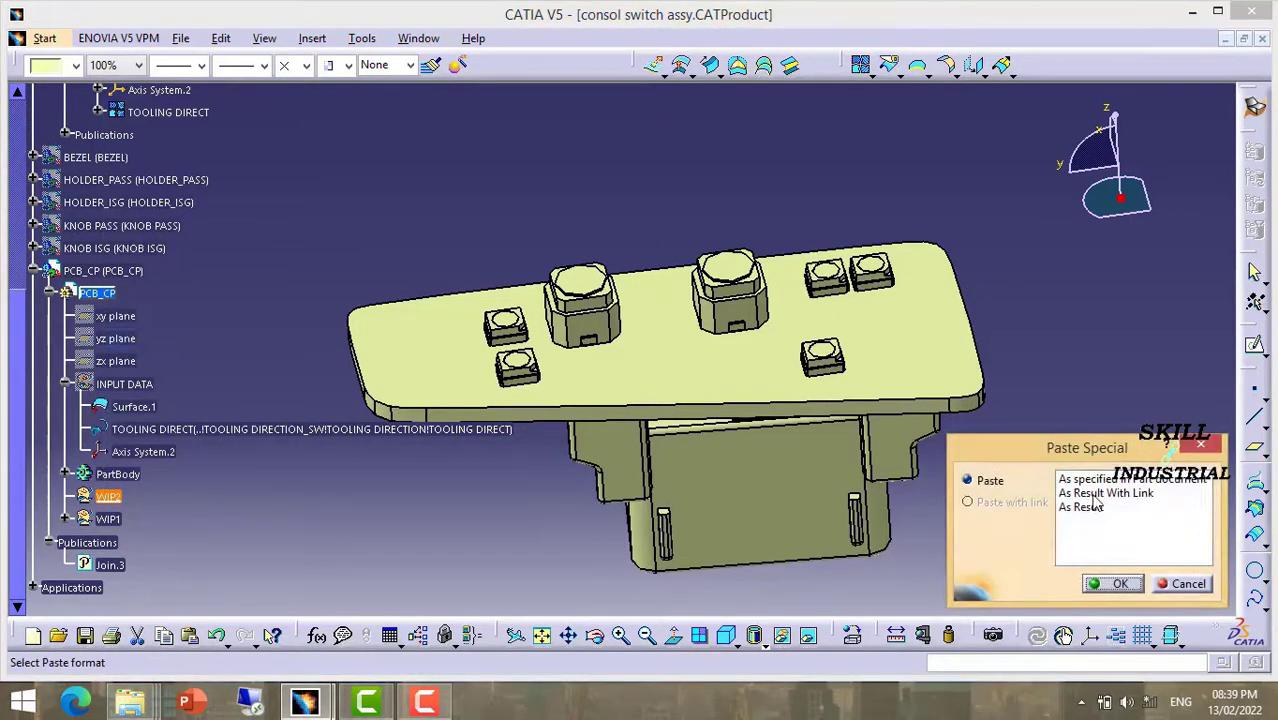
left_click(1105, 493)
left_click(1116, 584)
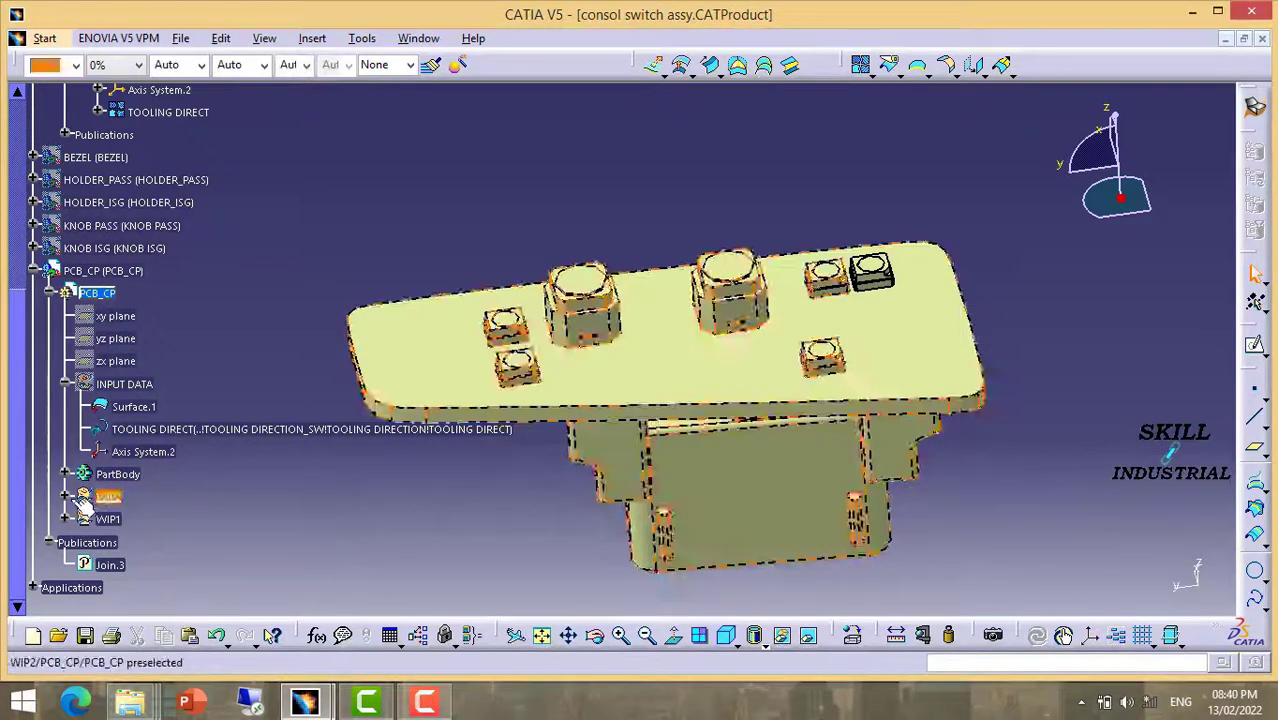
left_click(65, 496)
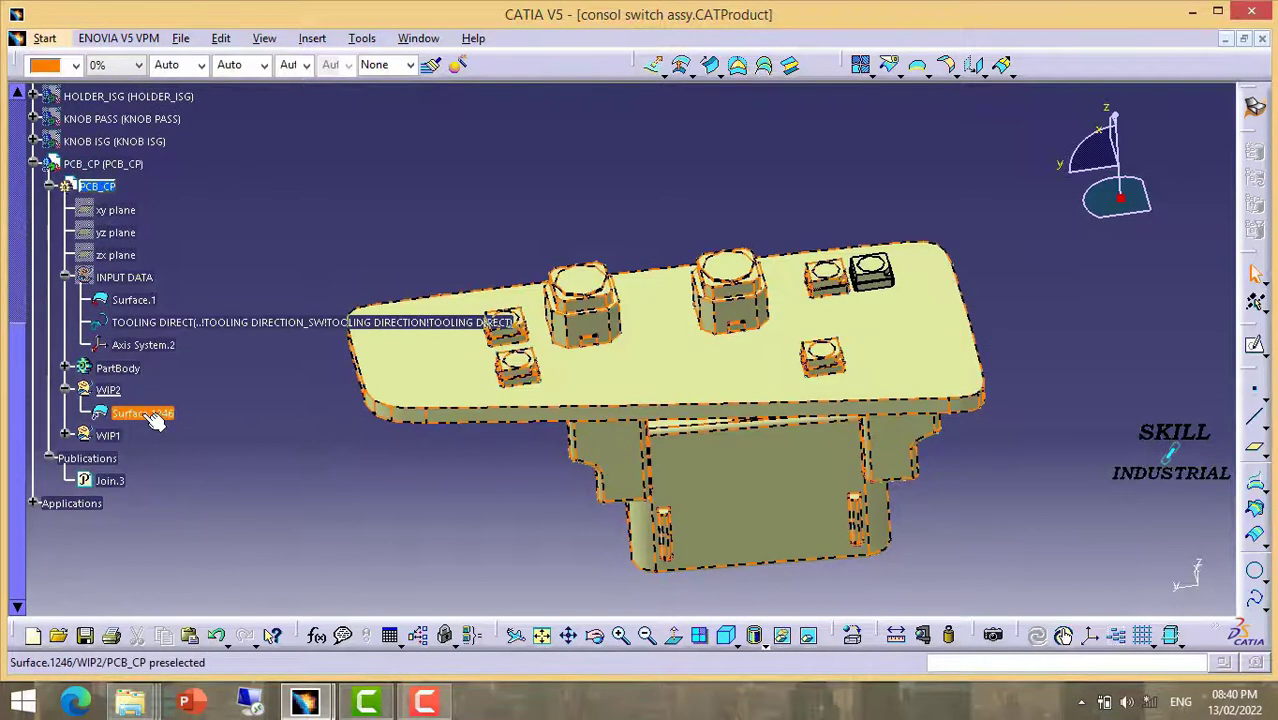
left_click(155, 418)
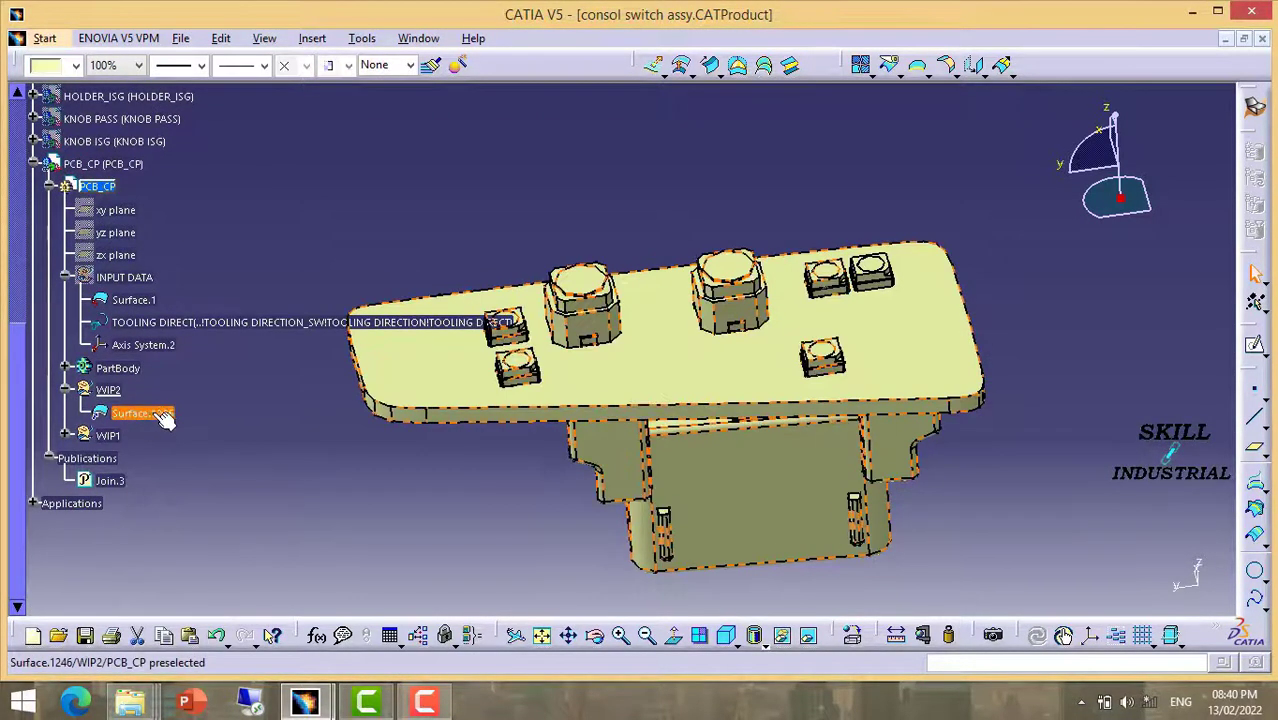
right_click(107, 437)
left_click(160, 106)
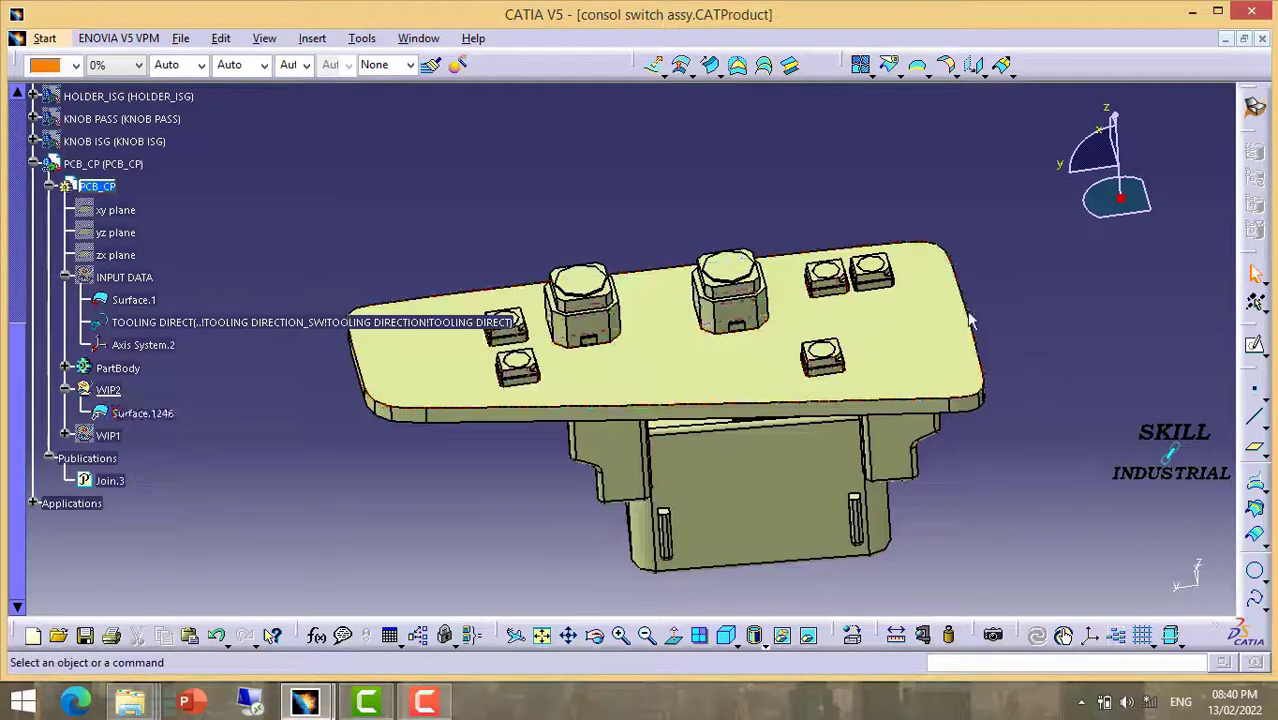
left_click(873, 264)
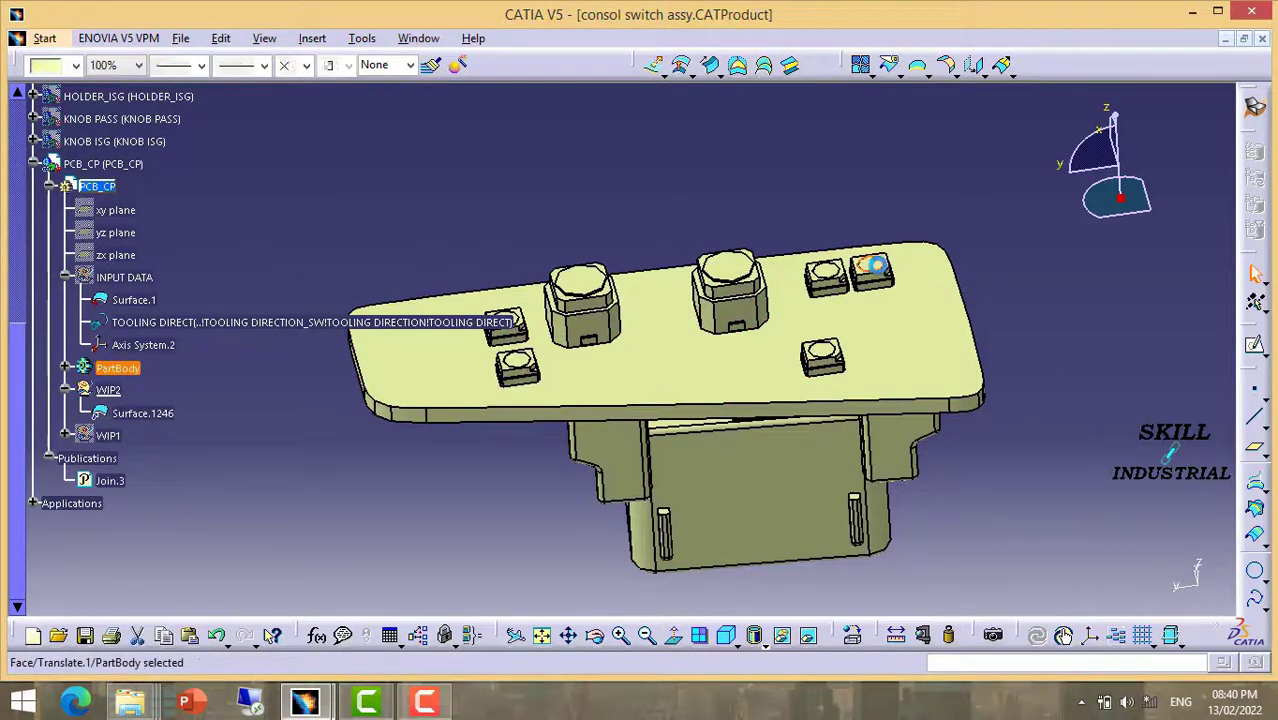
right_click(115, 368)
left_click(172, 355)
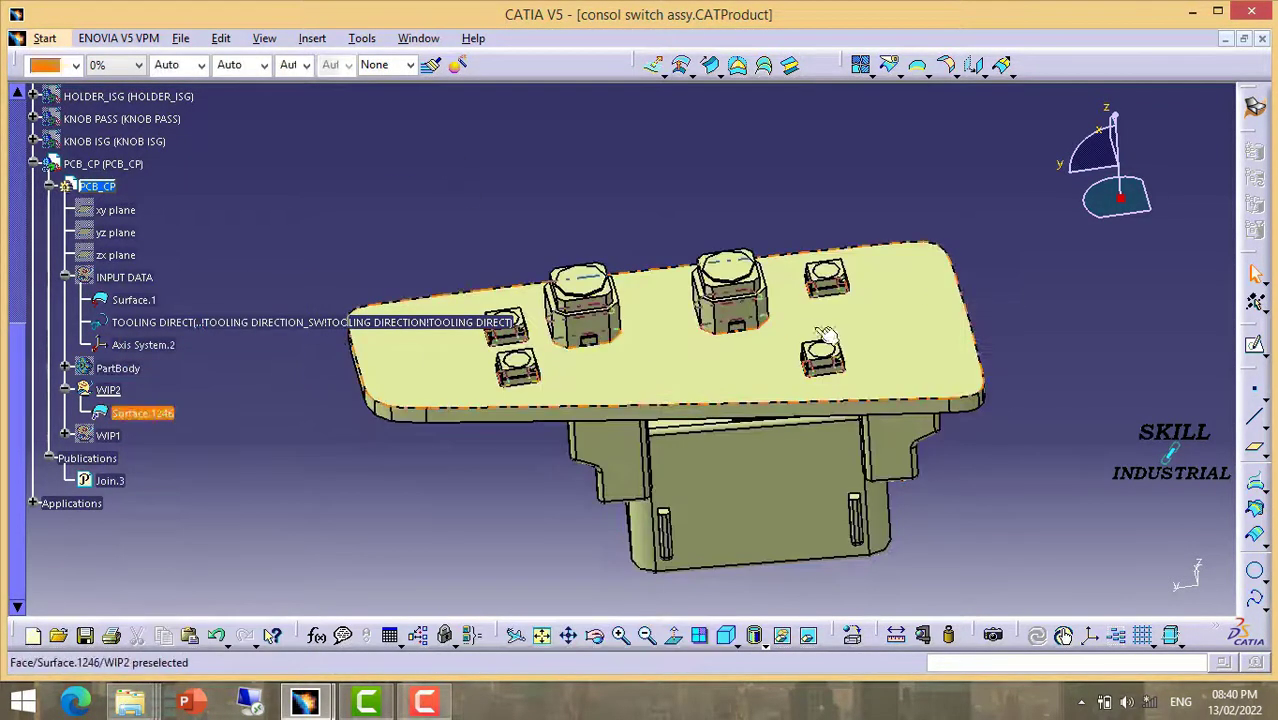
left_click(110, 390)
left_click(514, 504)
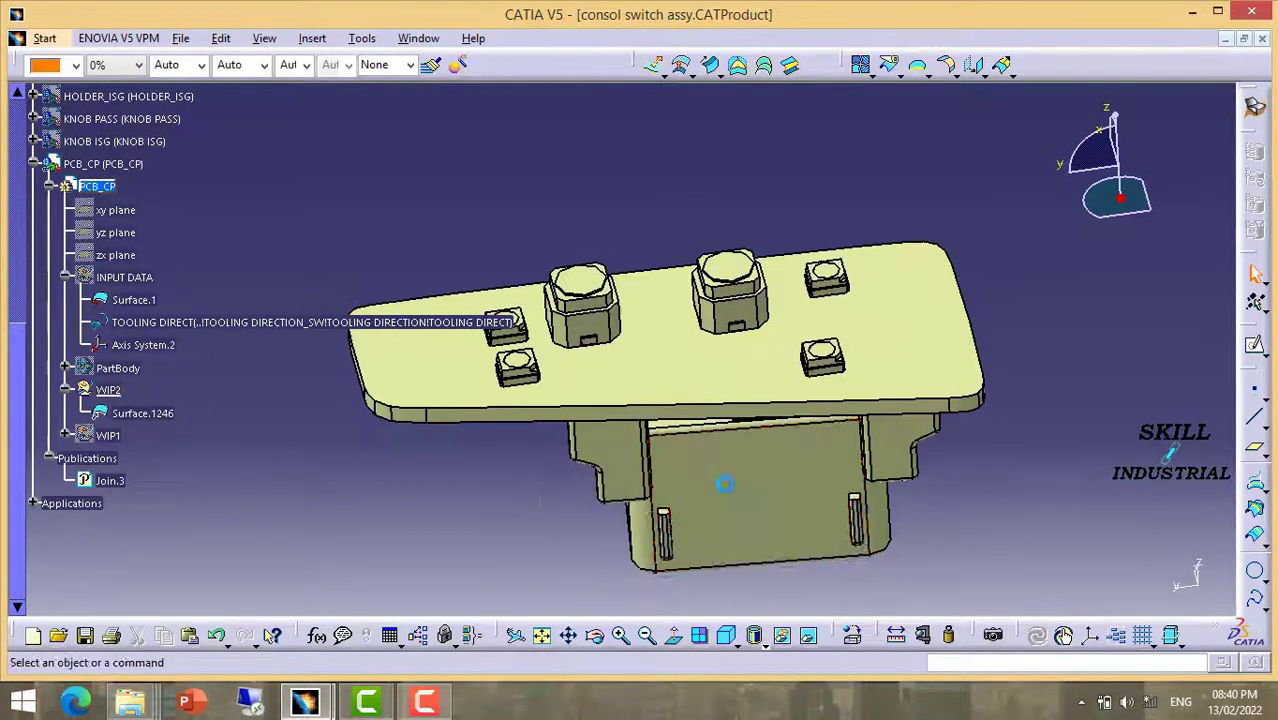
middle_click_drag(735, 436, 985, 345)
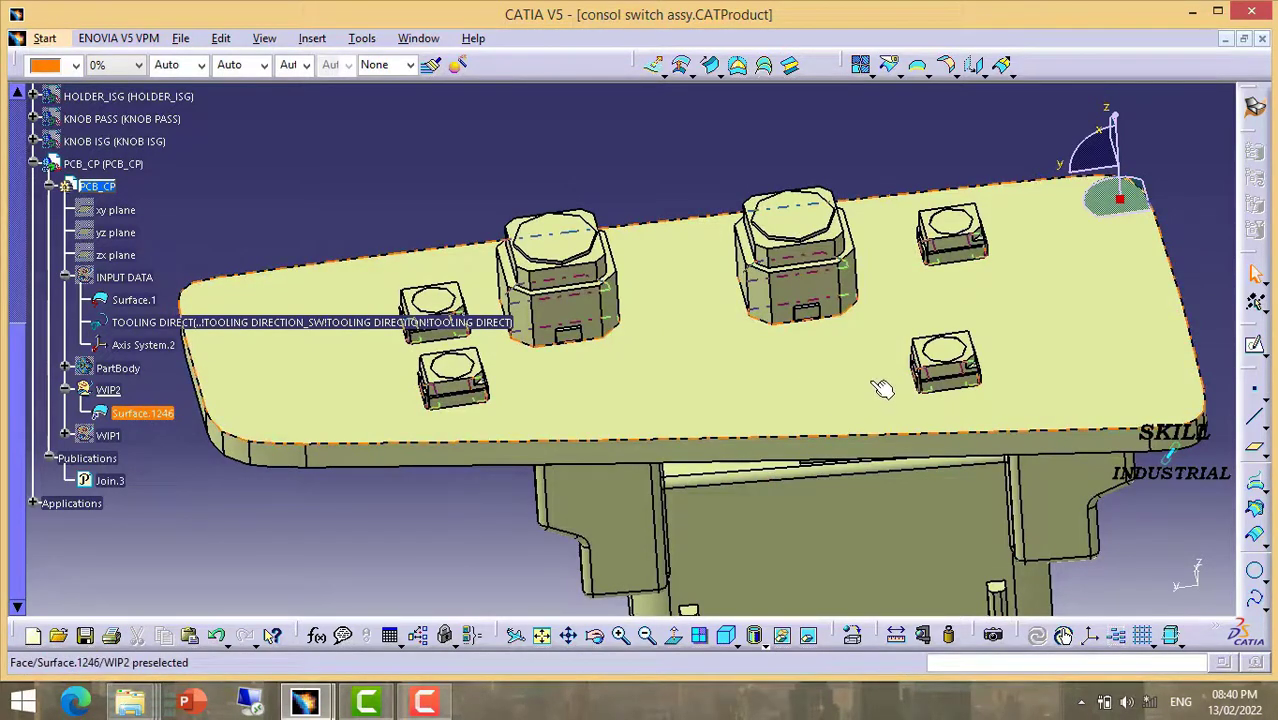
mouse_move(773, 378)
middle_mouse_down()
mouse_move(714, 413)
mouse_move(698, 485)
mouse_move(696, 434)
middle_mouse_up()
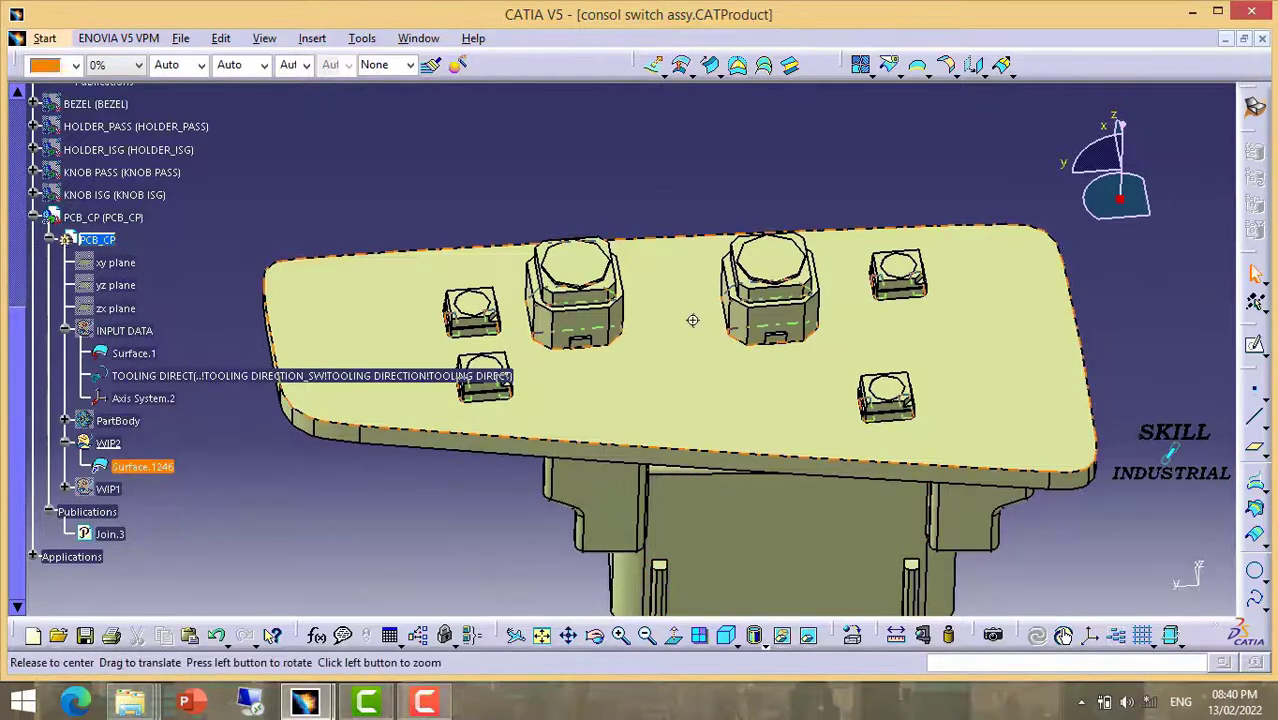
mouse_move(692, 320)
middle_mouse_down()
mouse_move(629, 354)
mouse_move(630, 400)
middle_mouse_up()
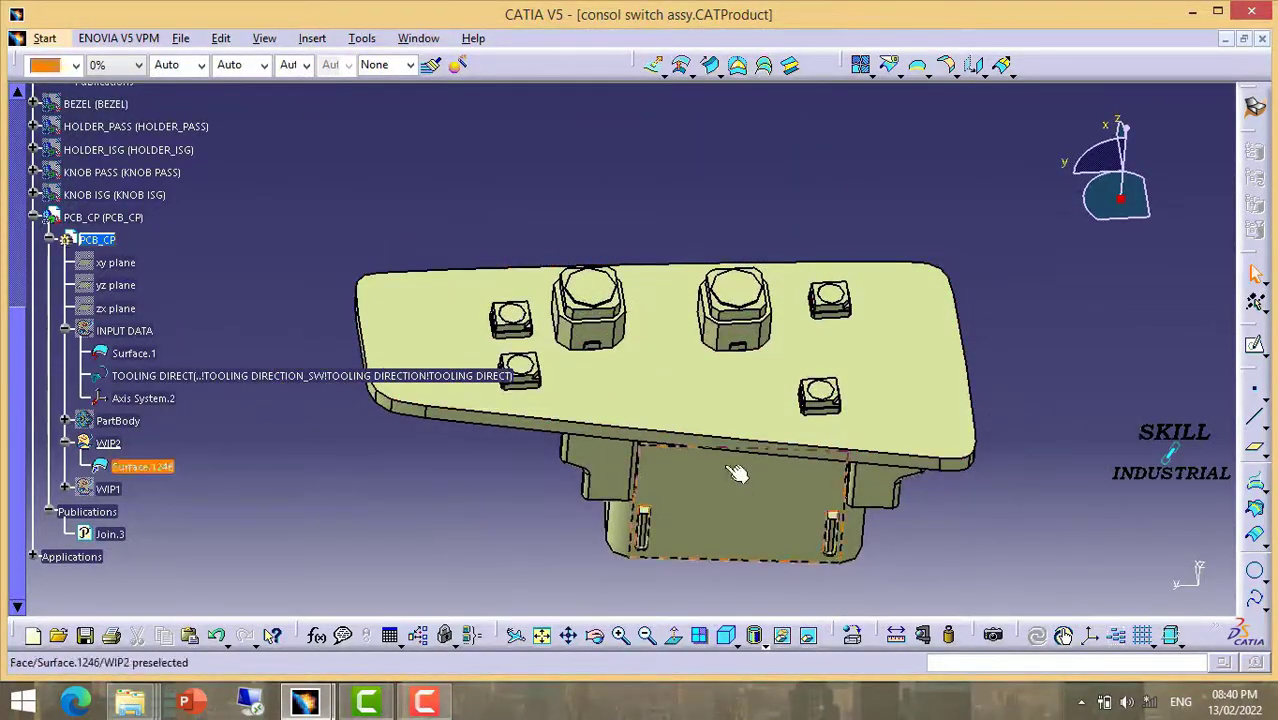
mouse_move(777, 208)
middle_mouse_down()
mouse_move(725, 272)
mouse_move(668, 415)
middle_mouse_up()
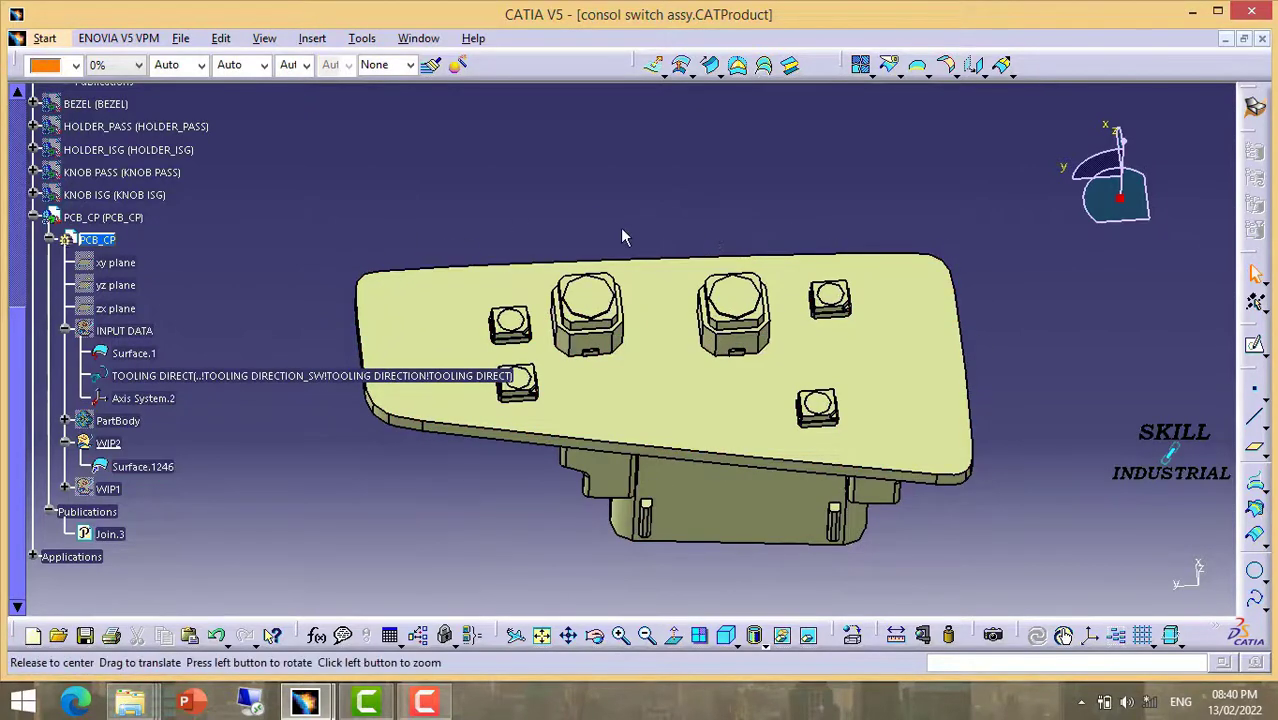
mouse_move(622, 236)
middle_mouse_down()
mouse_move(676, 393)
mouse_move(727, 428)
middle_mouse_up()
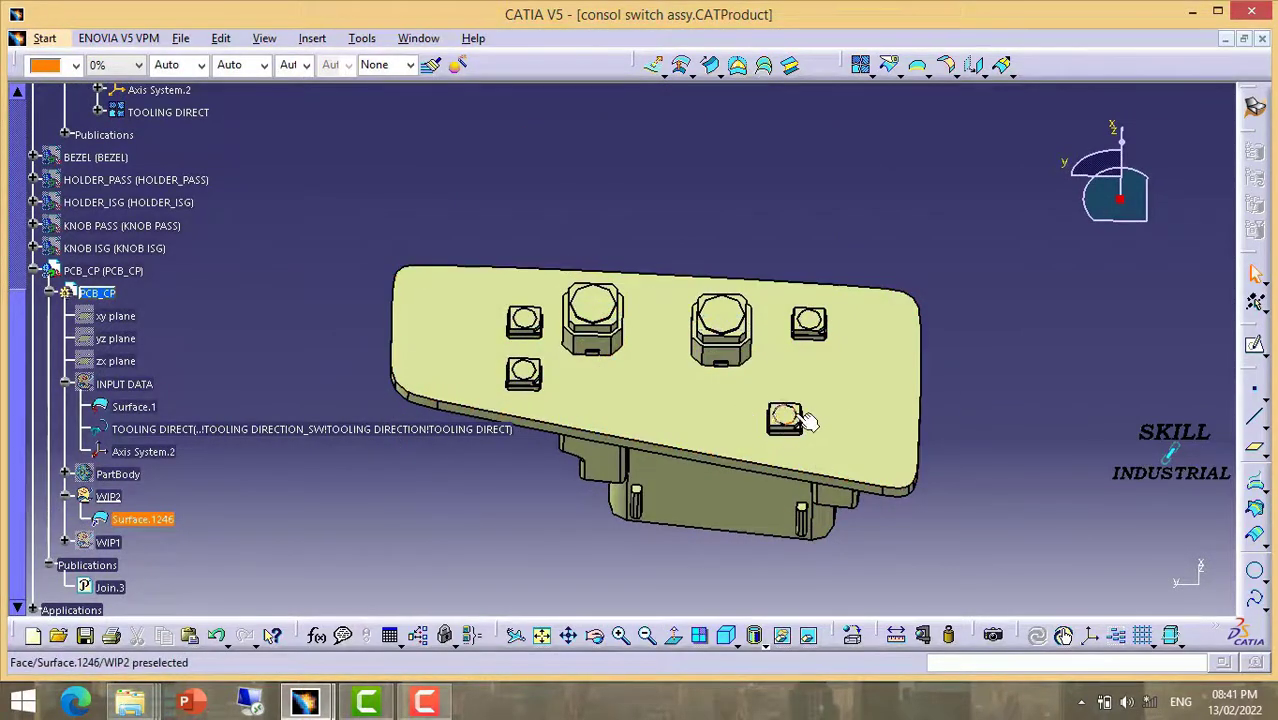
middle_click_drag(842, 456, 800, 376)
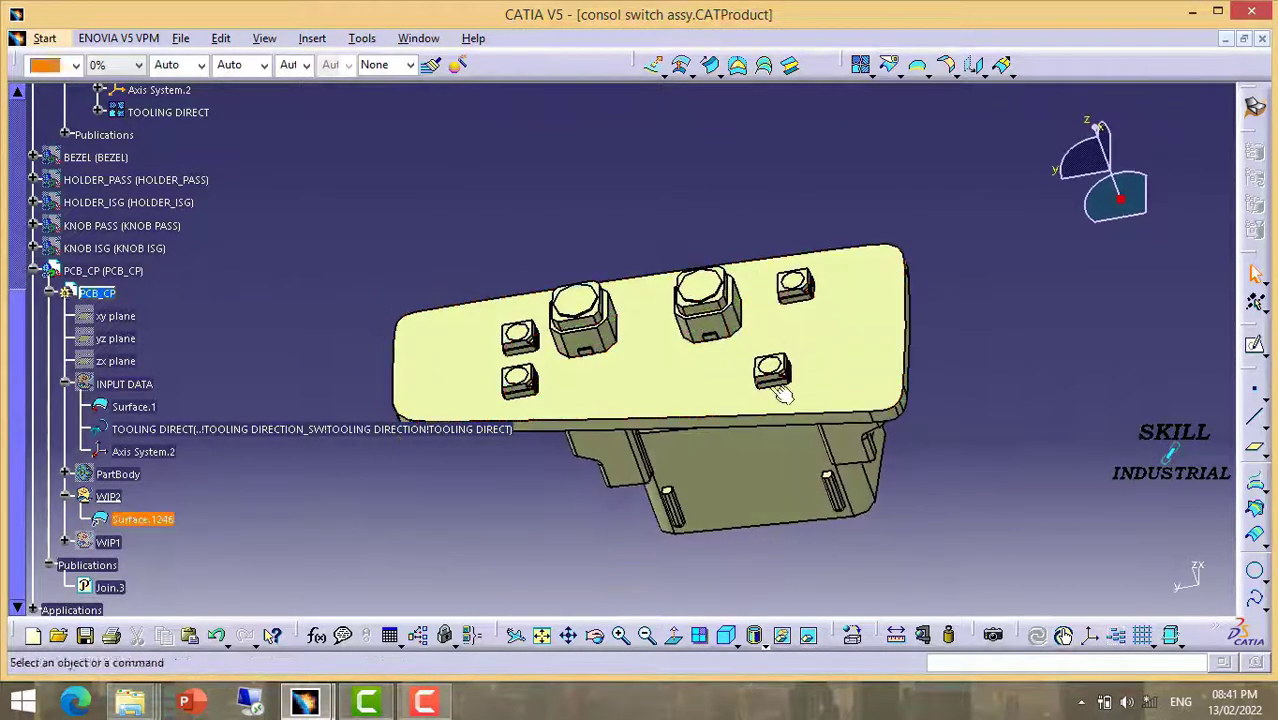
middle_click_drag(745, 430, 645, 122)
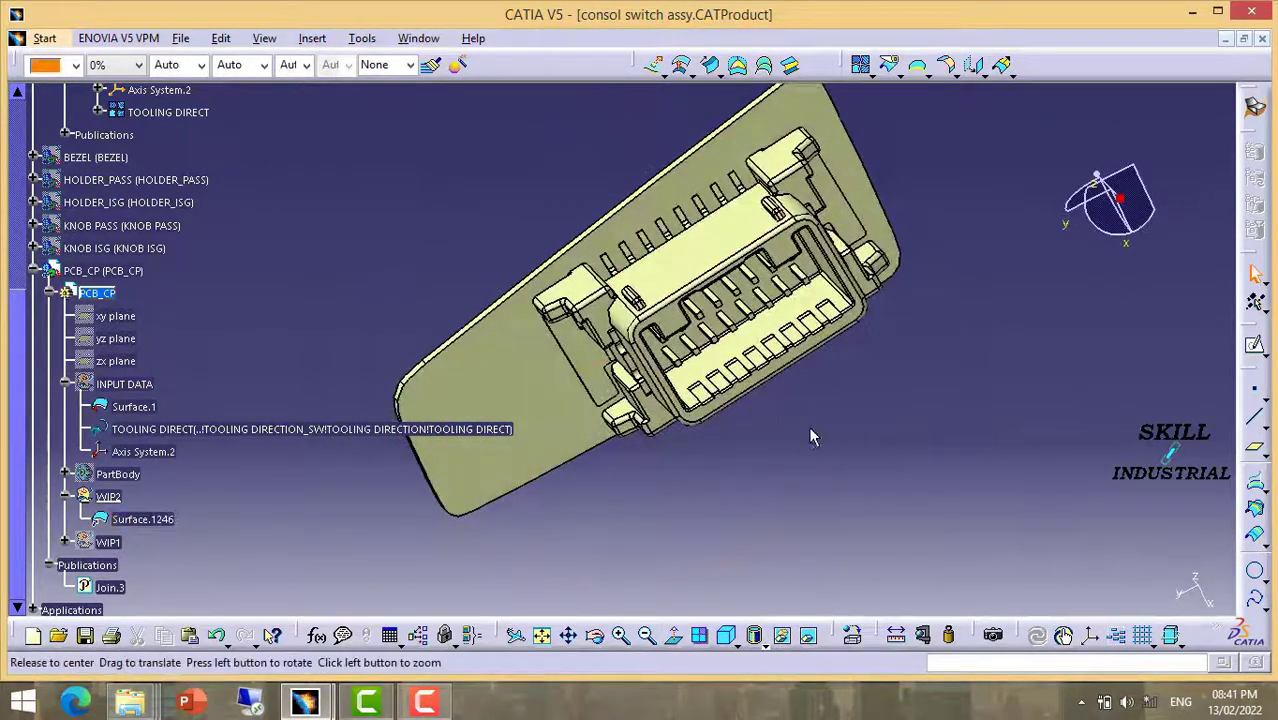
middle_click_drag(810, 433, 763, 434)
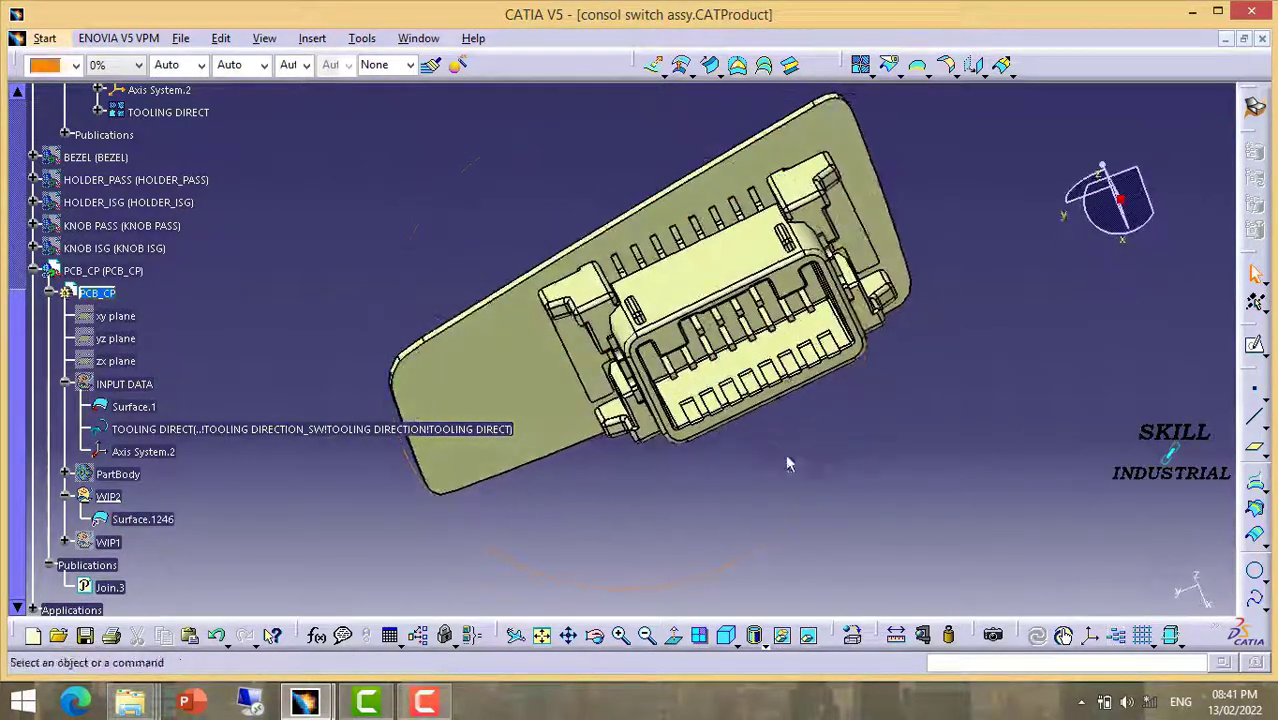
middle_click_drag(670, 473, 650, 432)
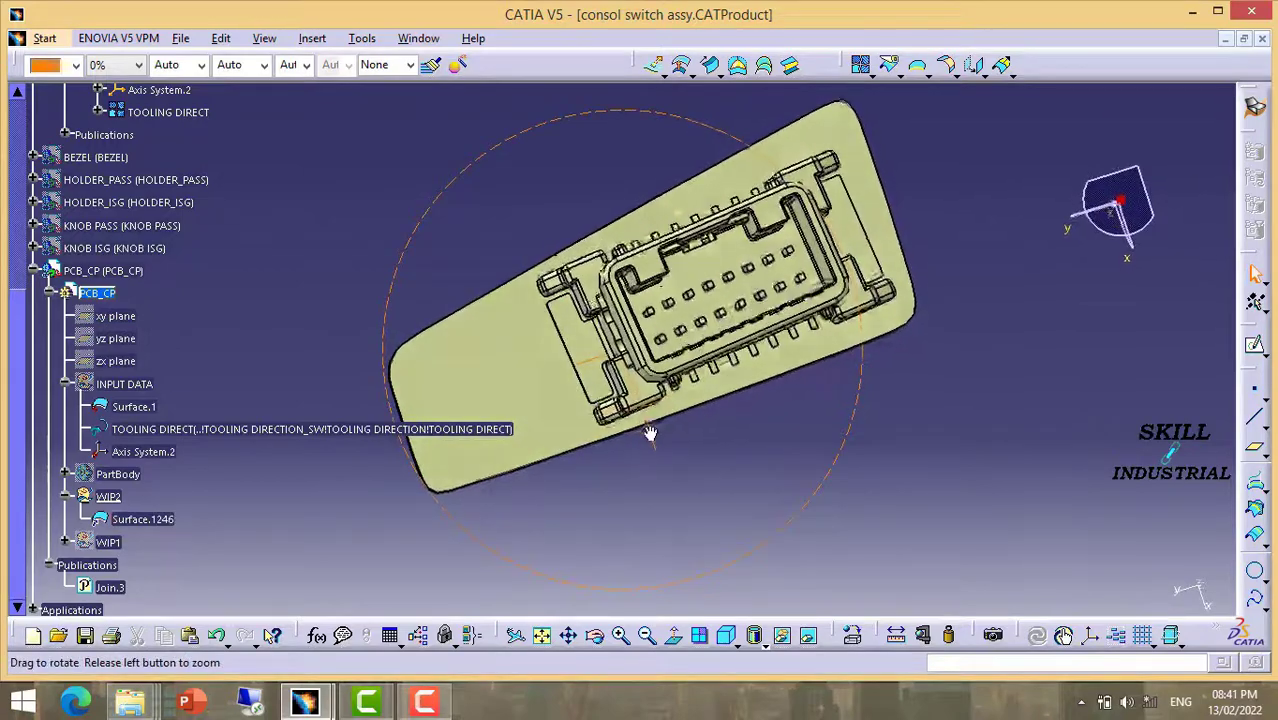
mouse_move(650, 432)
middle_mouse_down()
mouse_move(708, 333)
mouse_move(677, 503)
middle_mouse_up()
left_click(677, 503)
Hide Surface.1246 in the WIP2 set
left_click(157, 370)
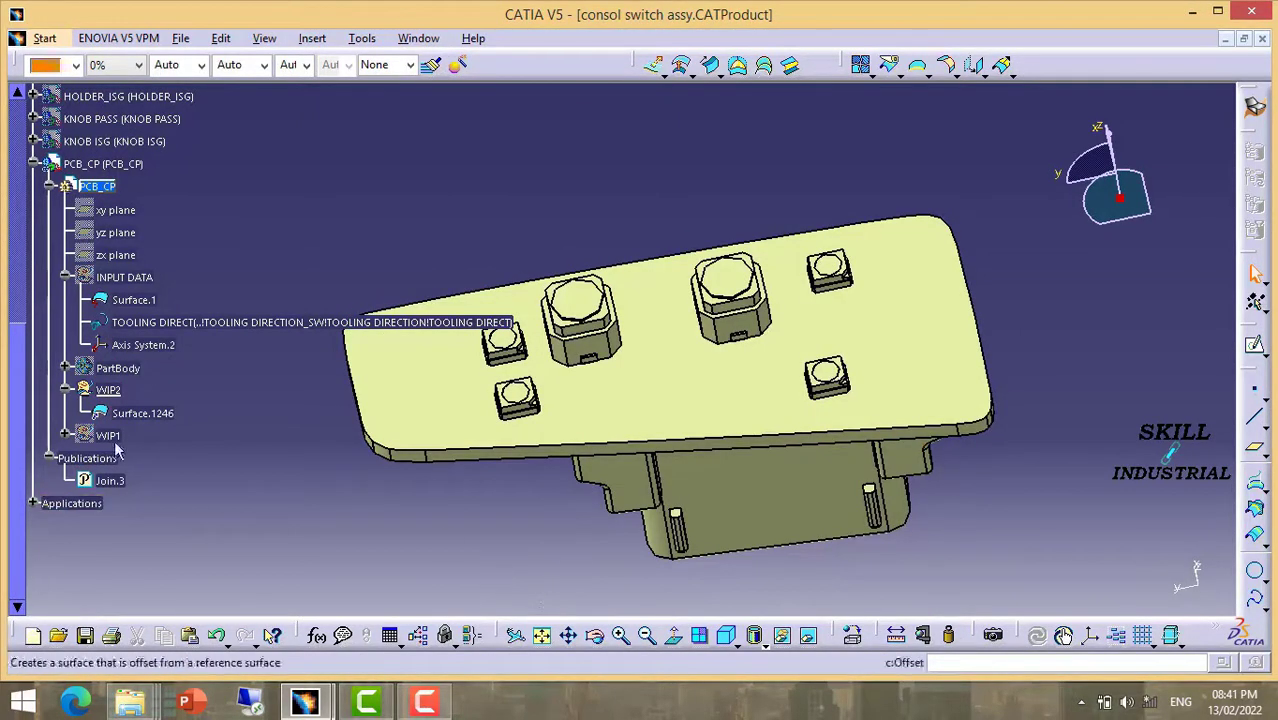
left_click(152, 415)
right_click(157, 420)
left_click(225, 90)
scroll(150, 340, "down", 3)
scroll(150, 300, "down", 2)
Box-select and delete the surfaces across the board's upper and left areas
left_click(147, 279)
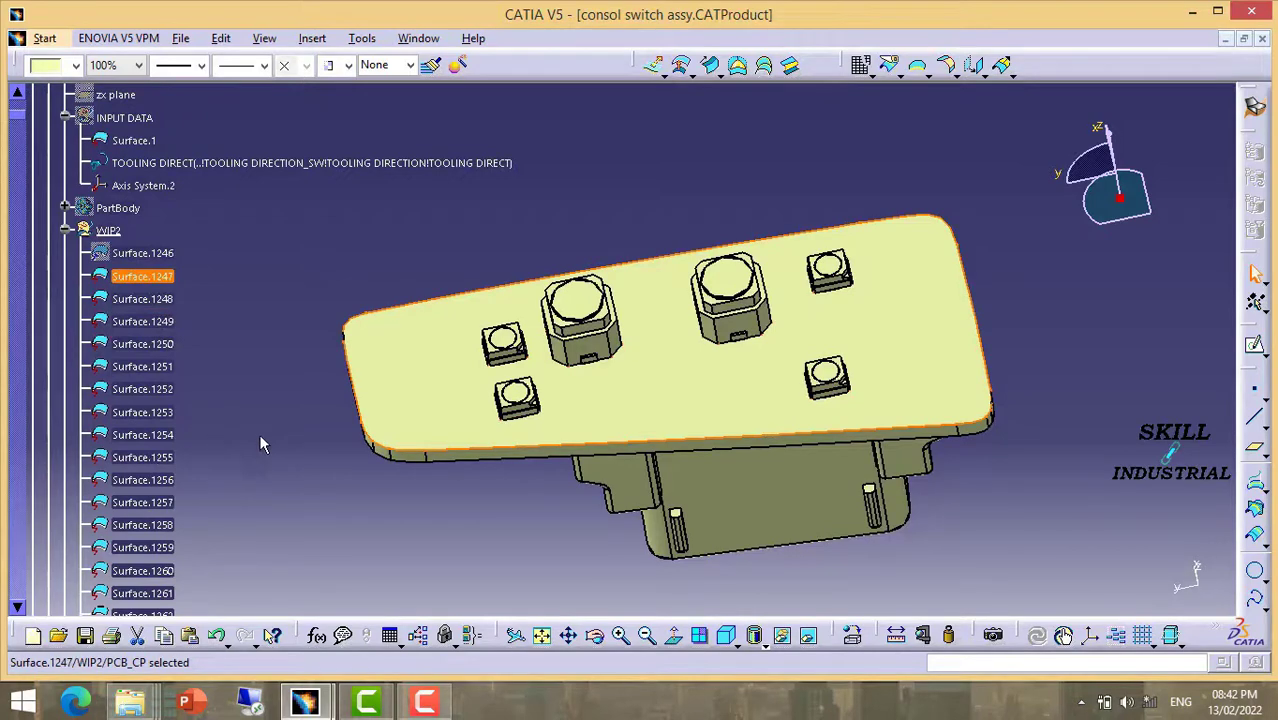
middle_click_drag(684, 514, 643, 563)
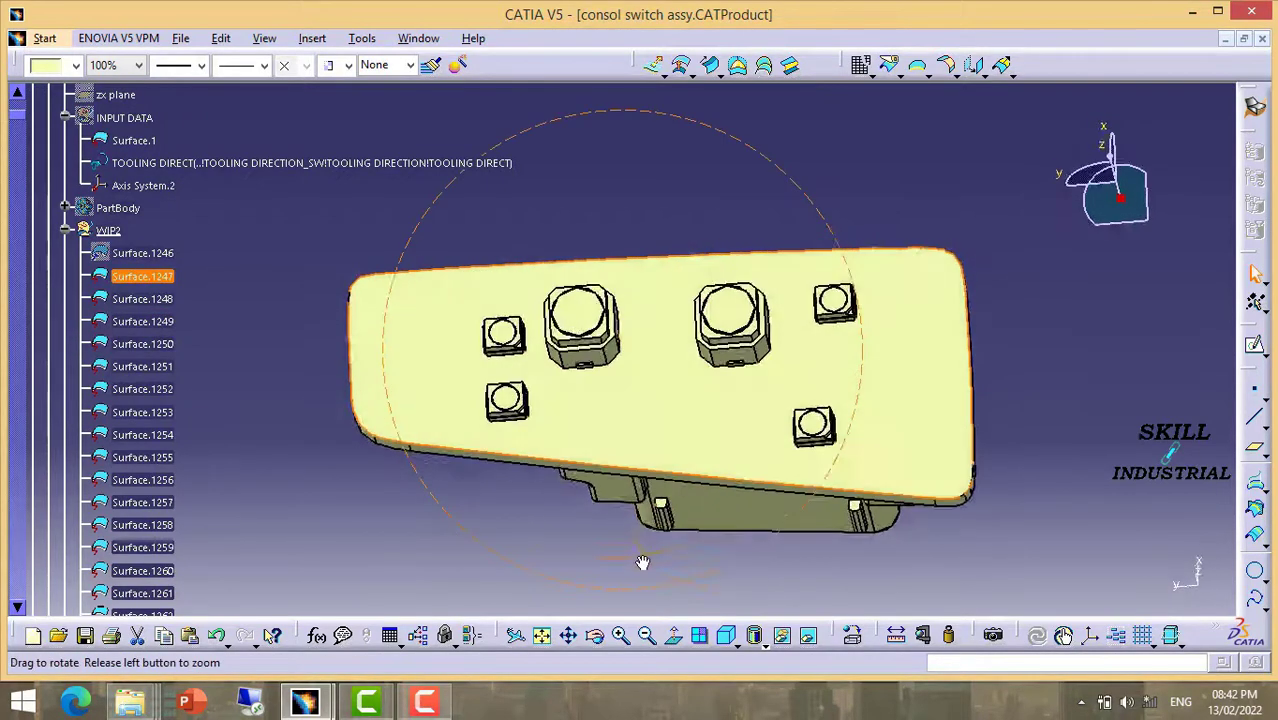
left_click(355, 207)
left_click_drag(319, 178, 994, 392)
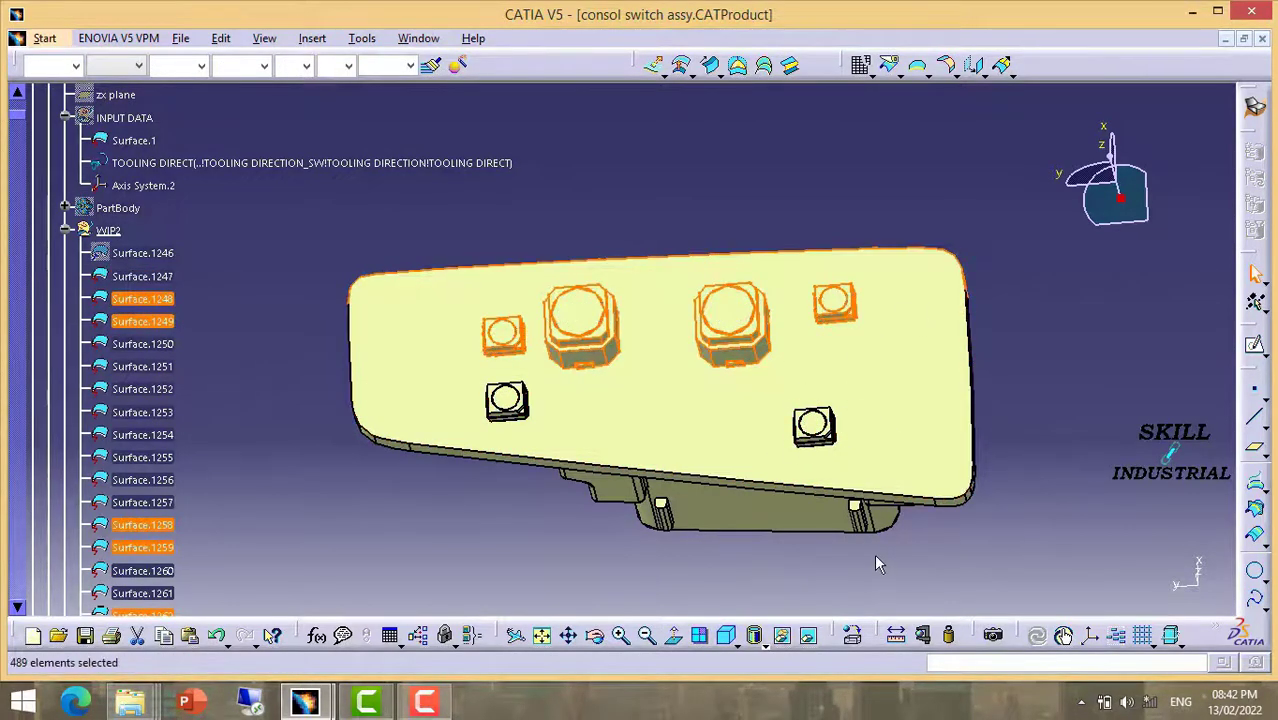
left_click_drag(318, 224, 730, 578)
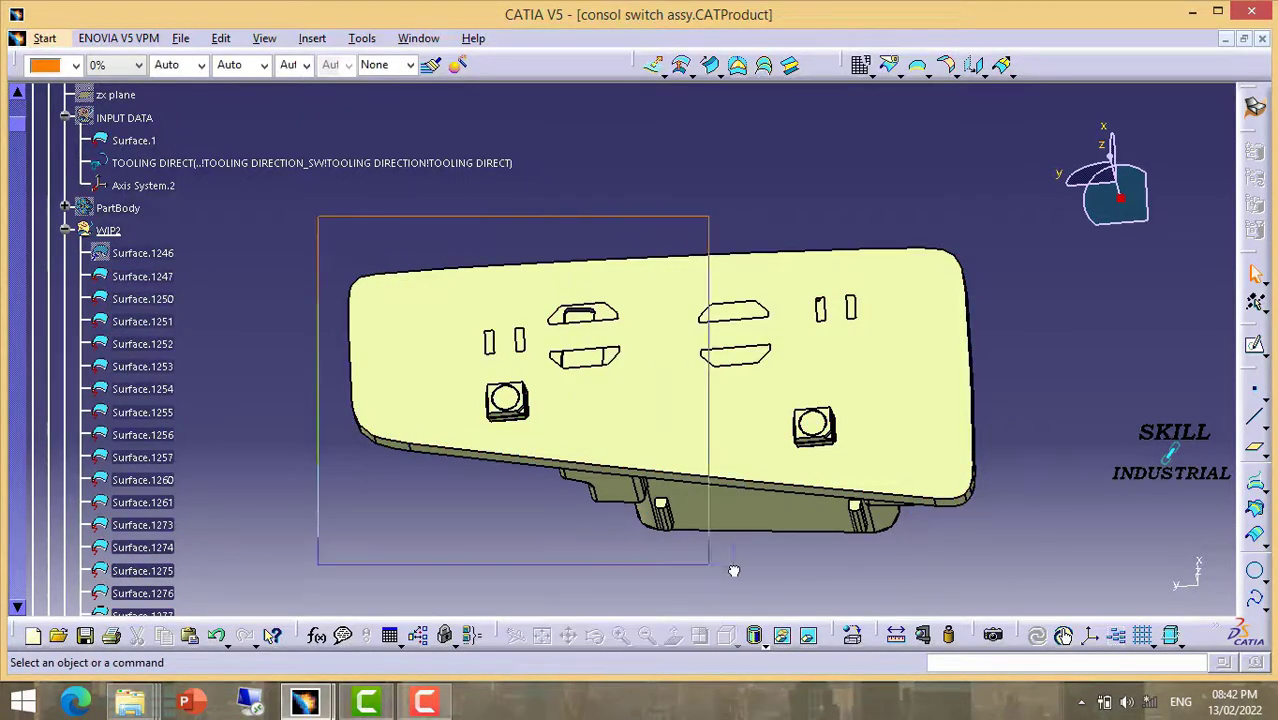
key("Delete")
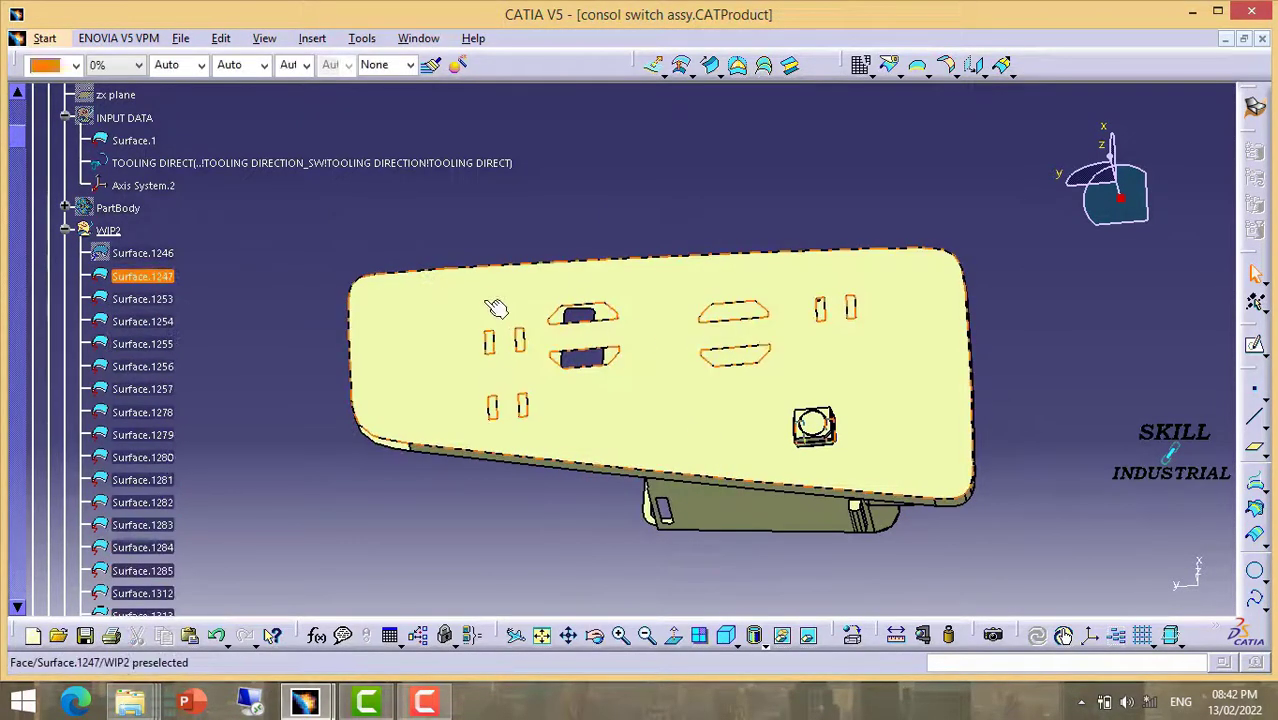
Remove the switch-top surfaces, the long plate and the right end piece
mouse_move(639, 342)
middle_mouse_down()
mouse_move(672, 356)
mouse_move(661, 204)
middle_mouse_up()
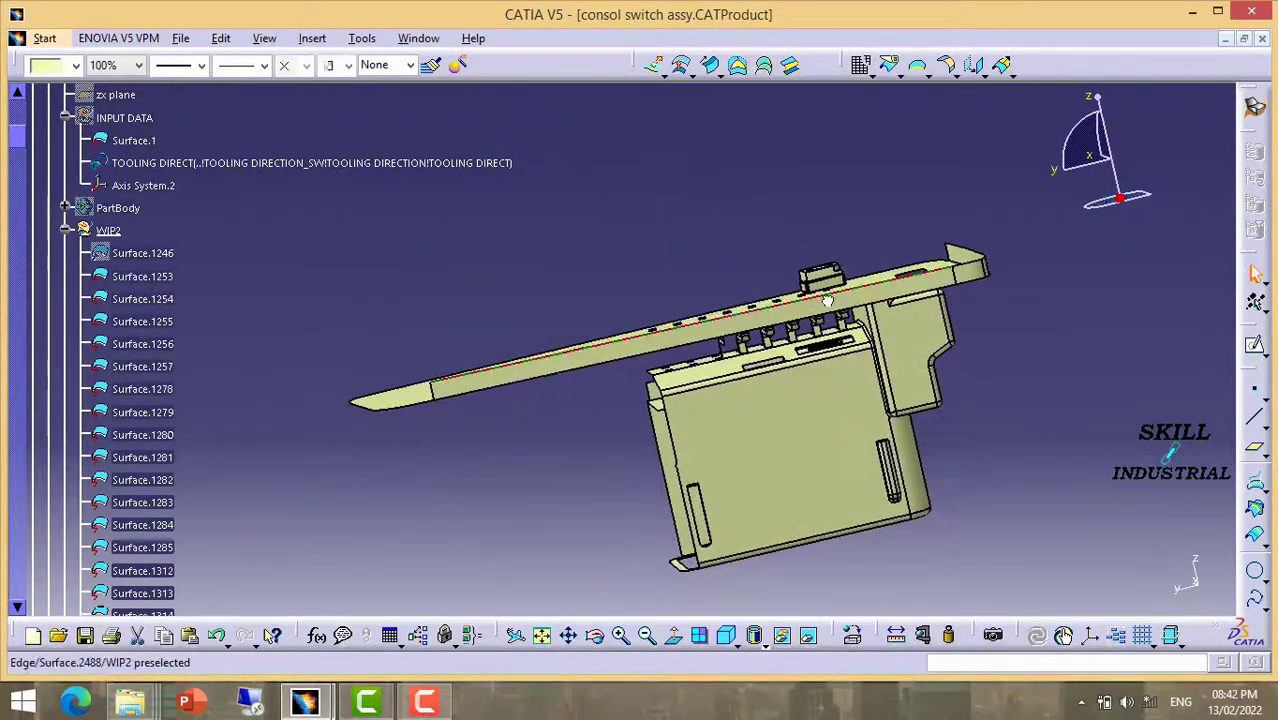
left_click(1057, 175)
left_click(1112, 155)
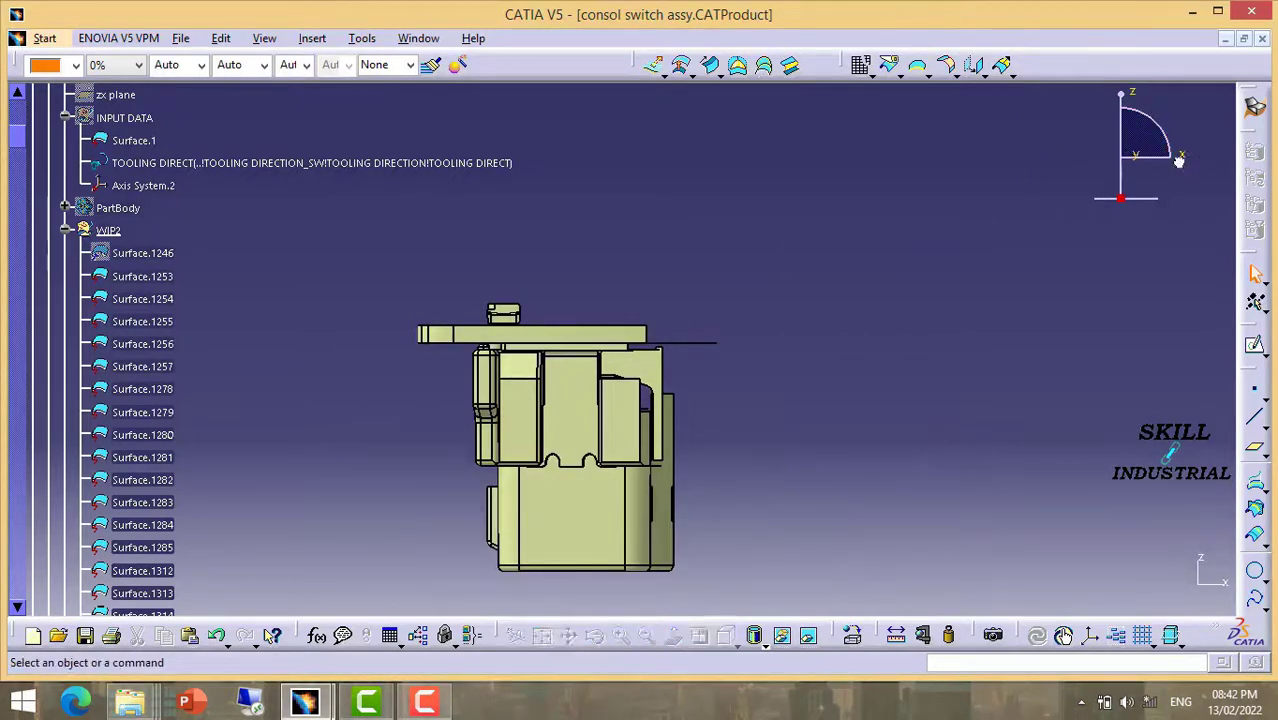
left_click(1140, 157)
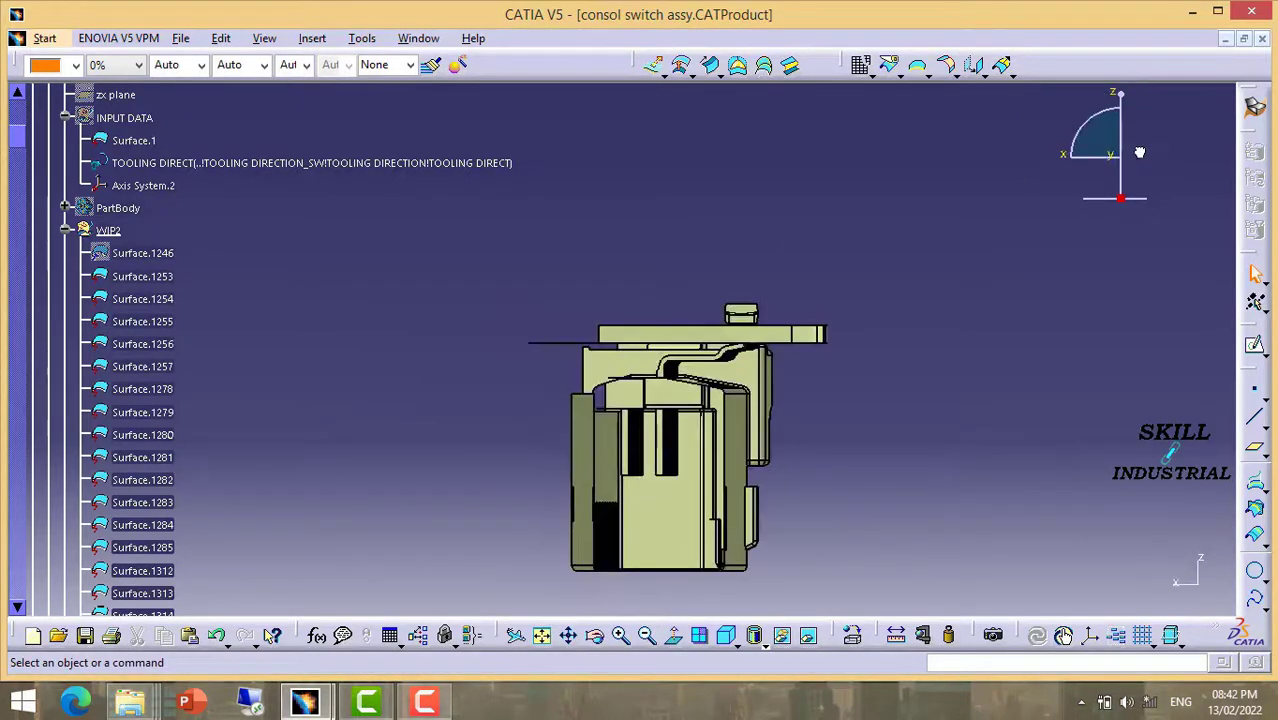
middle_click_drag(810, 409, 838, 278)
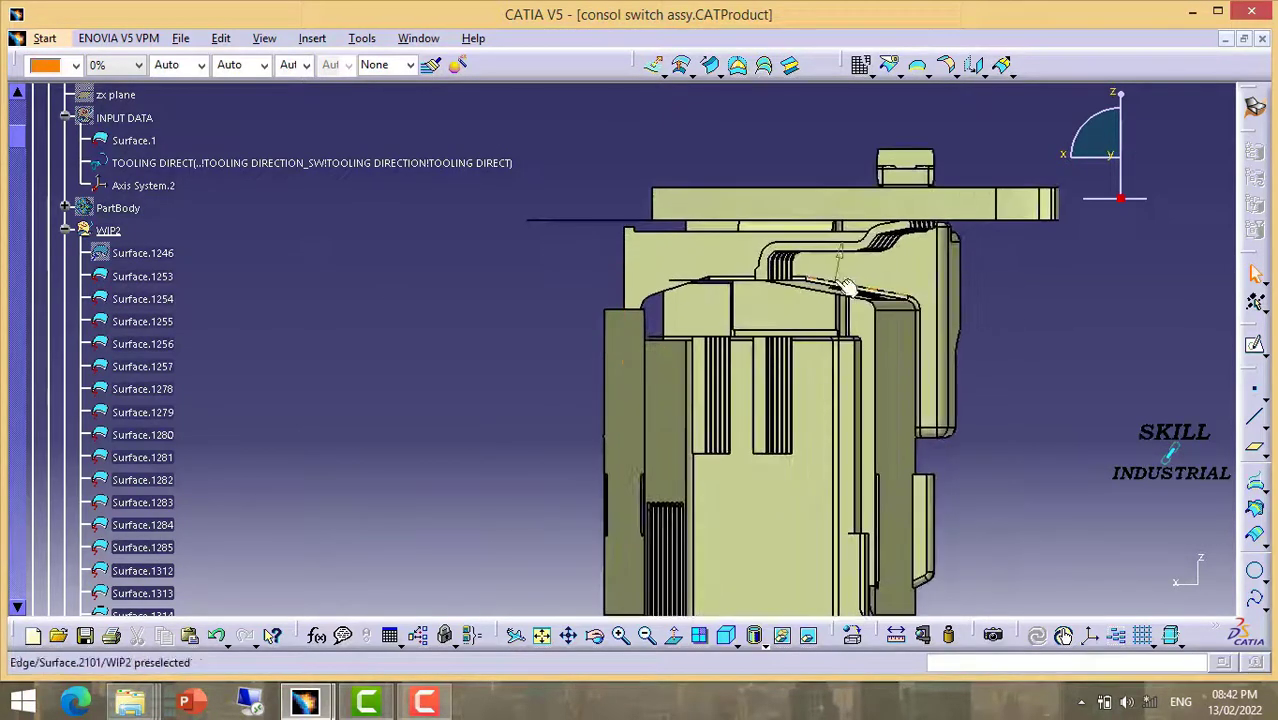
left_click_drag(464, 192, 816, 420)
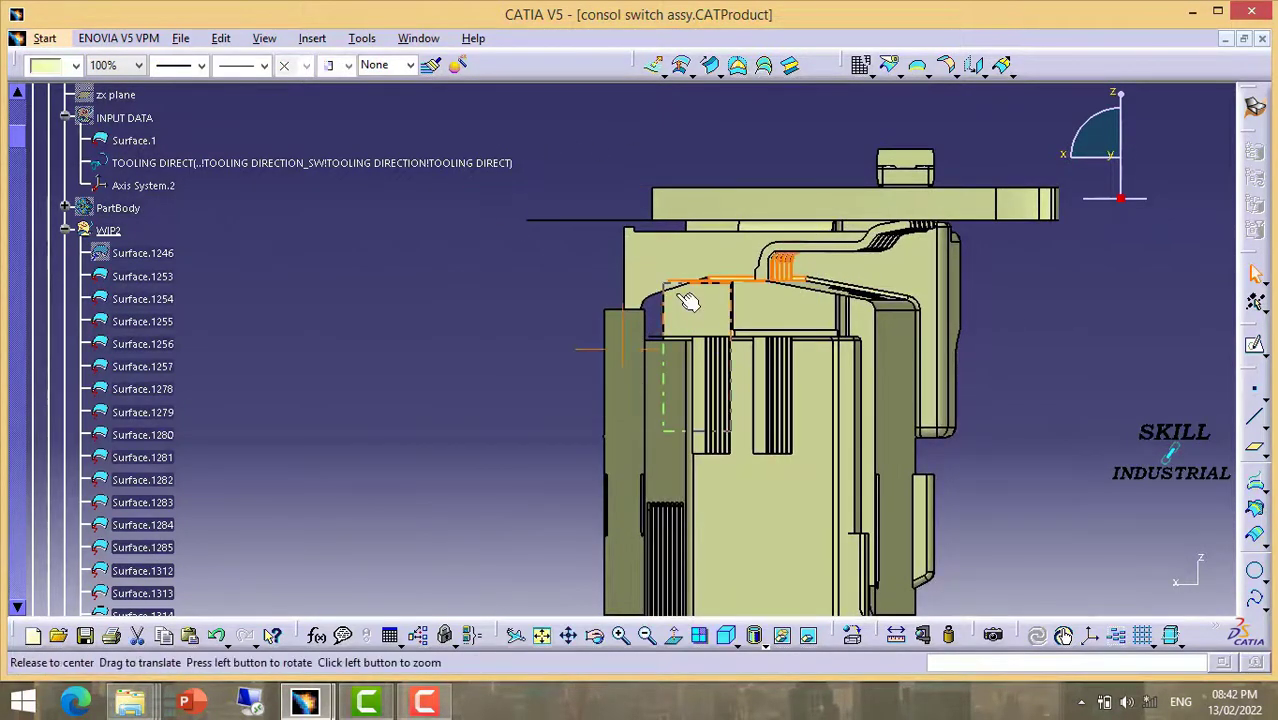
middle_click_drag(816, 420, 556, 290)
left_click_drag(556, 290, 760, 445)
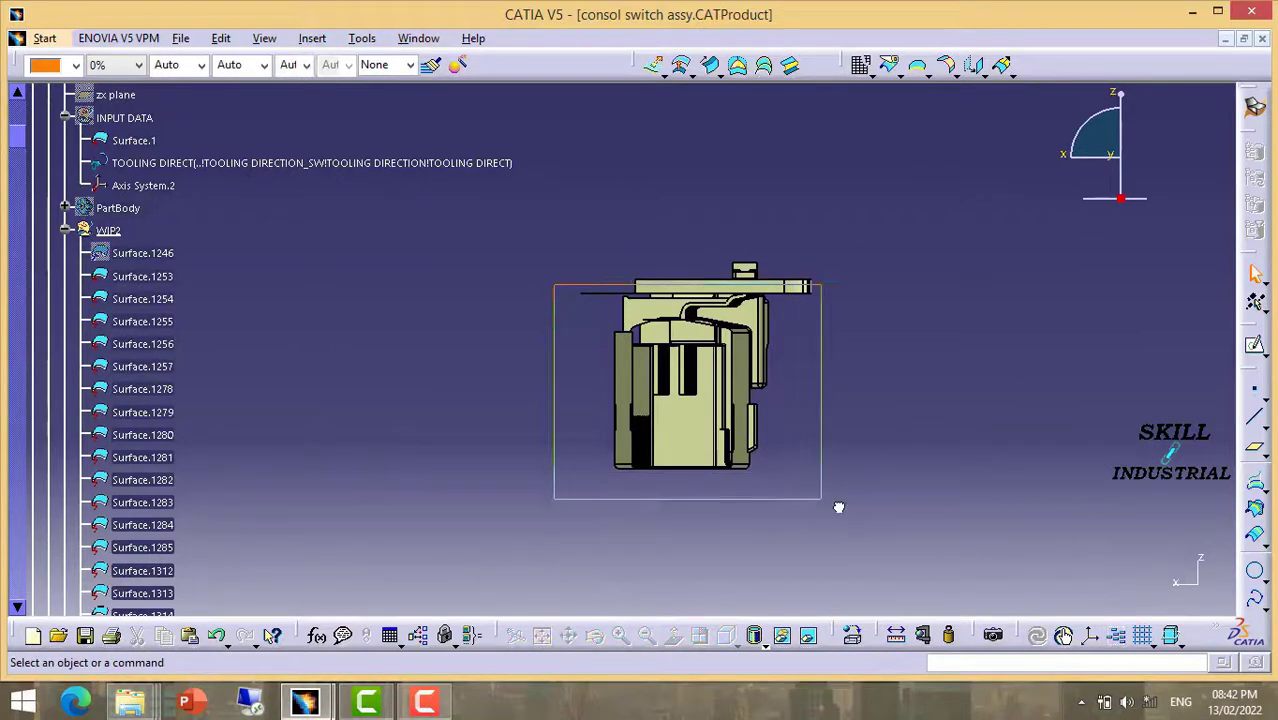
mouse_move(848, 512)
middle_mouse_down()
mouse_move(756, 337)
mouse_move(850, 294)
mouse_move(687, 499)
mouse_move(700, 389)
middle_mouse_up()
left_click(741, 350)
mouse_move(829, 280)
left_mouse_down()
mouse_move(993, 470)
mouse_move(1008, 465)
left_mouse_up()
mouse_move(922, 440)
middle_mouse_down()
mouse_move(785, 357)
mouse_move(756, 437)
mouse_move(668, 346)
mouse_move(831, 188)
mouse_move(671, 329)
middle_mouse_up()
Join all remaining WIP2 surfaces with Check connexity enabled, dismissing the non-manifold warning
scroll(155, 380, "down", 5)
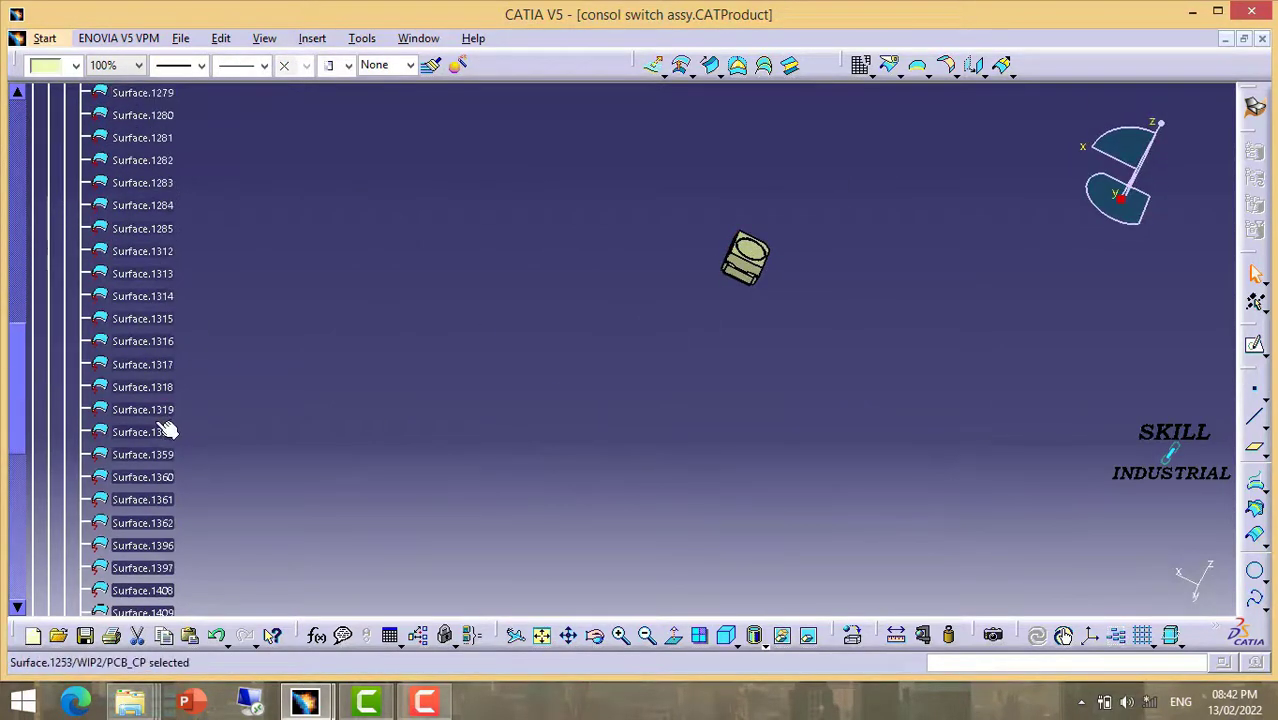
scroll(160, 423, "down", 5)
scroll(160, 425, "down", 5)
left_click(170, 533, "shift")
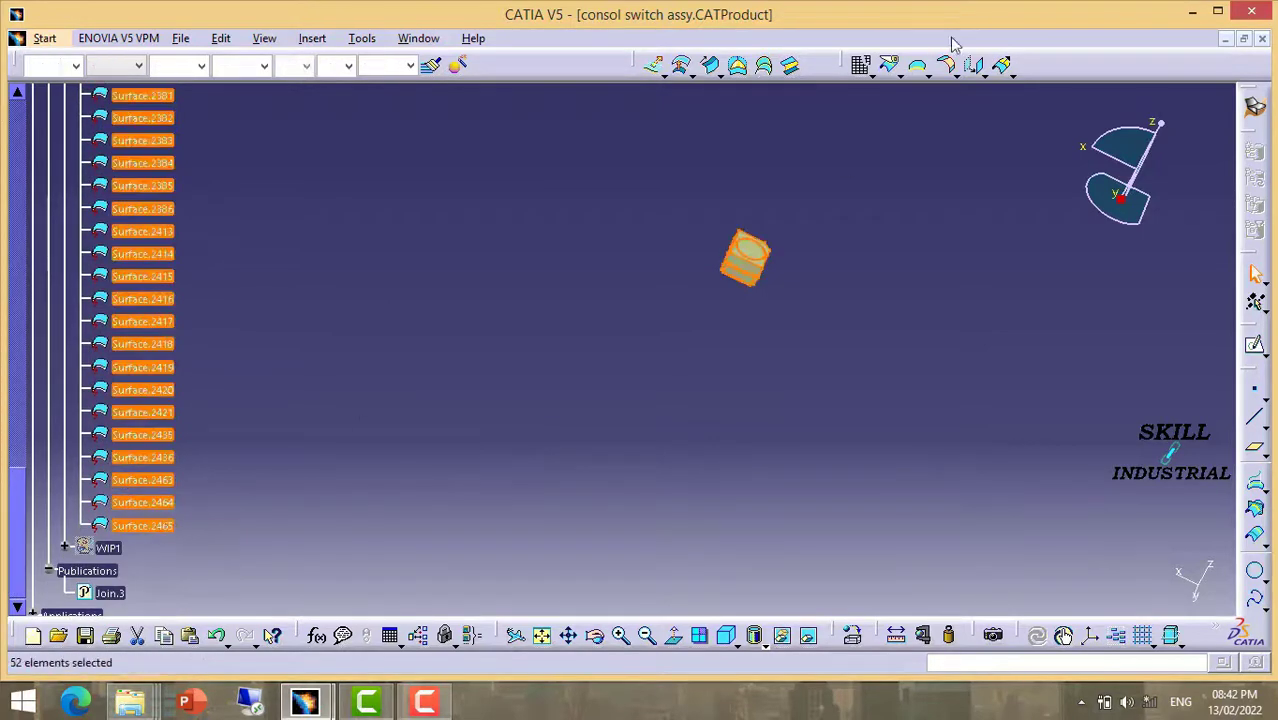
left_click(872, 74)
left_click(886, 177)
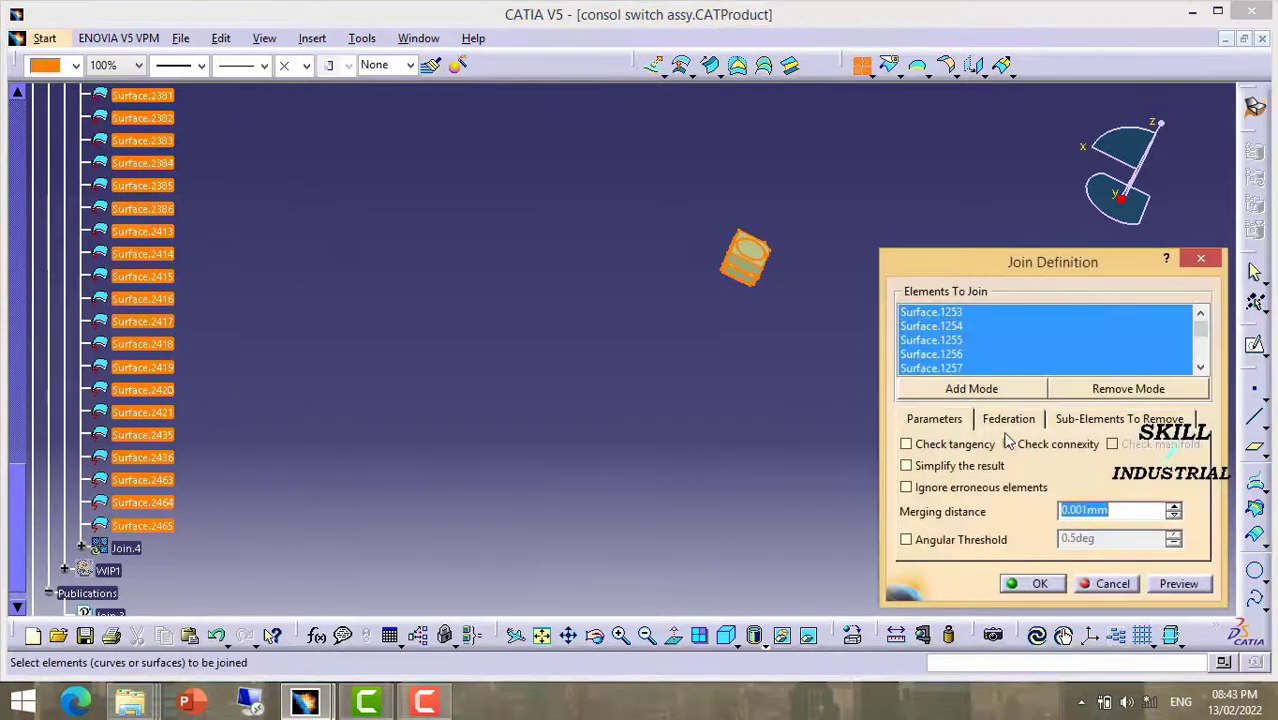
left_click(1040, 583)
left_click(762, 400)
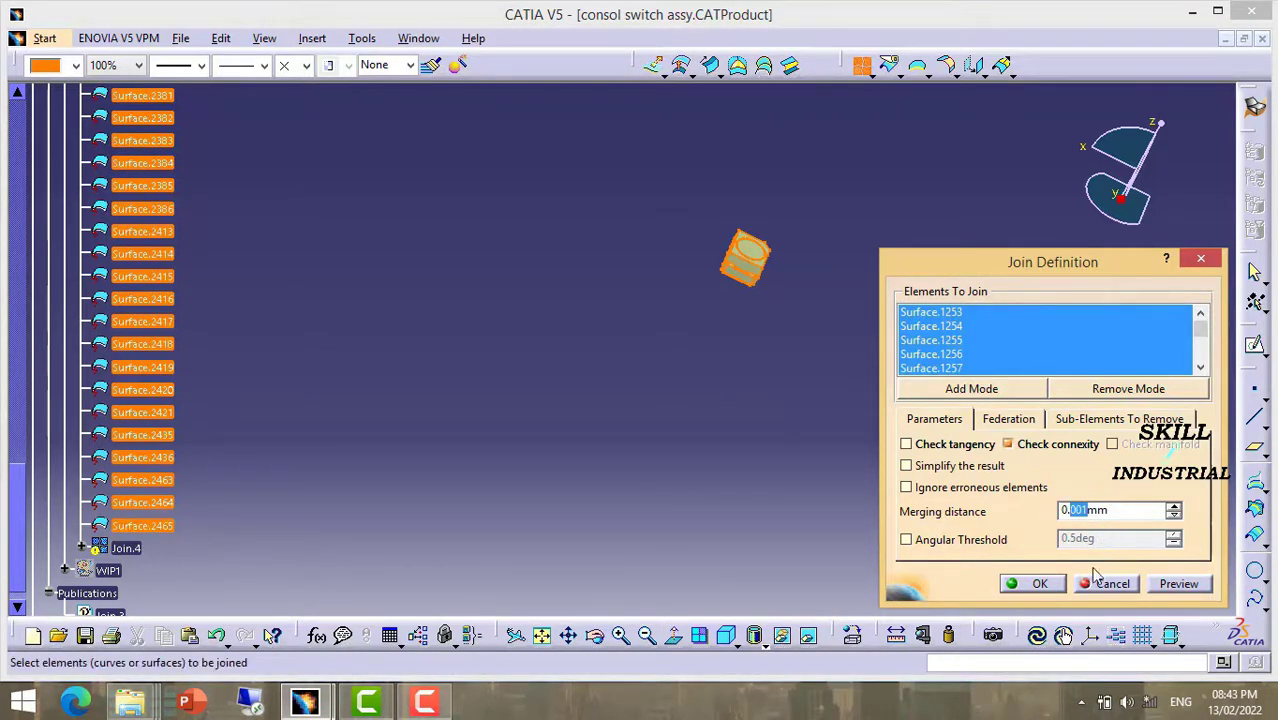
type("0.1")
left_click(1063, 585)
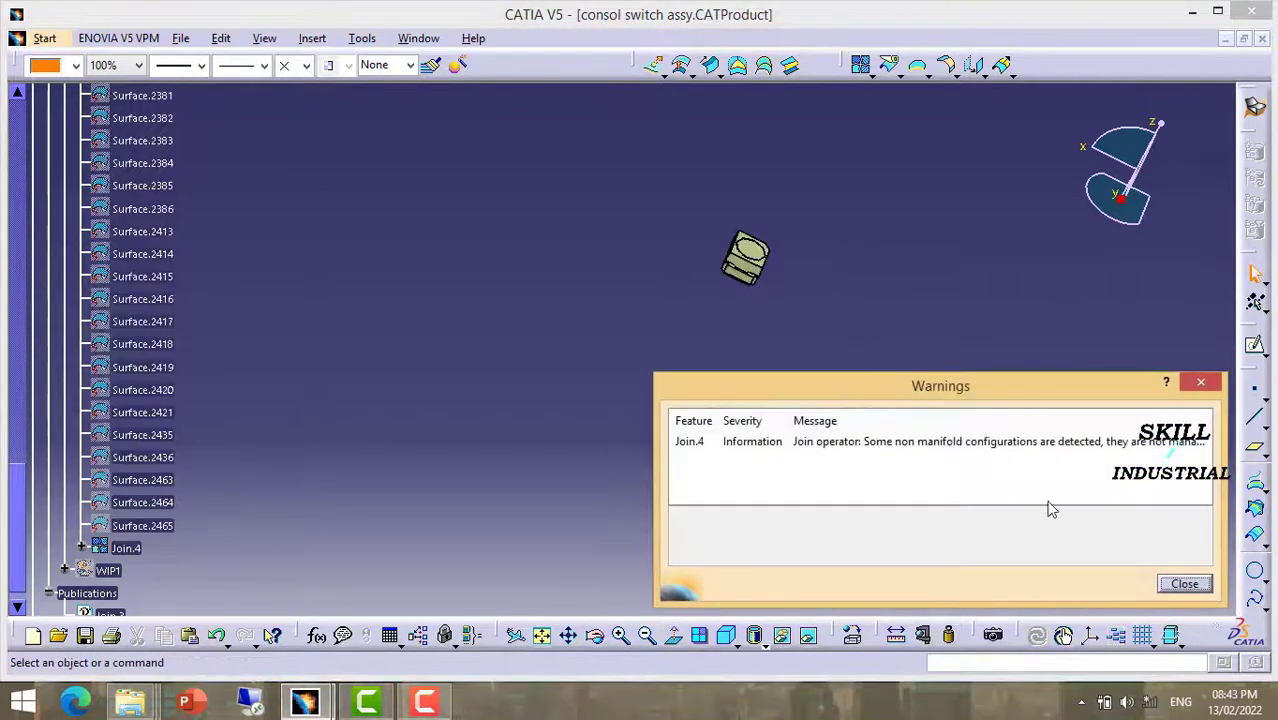
left_click(1192, 590)
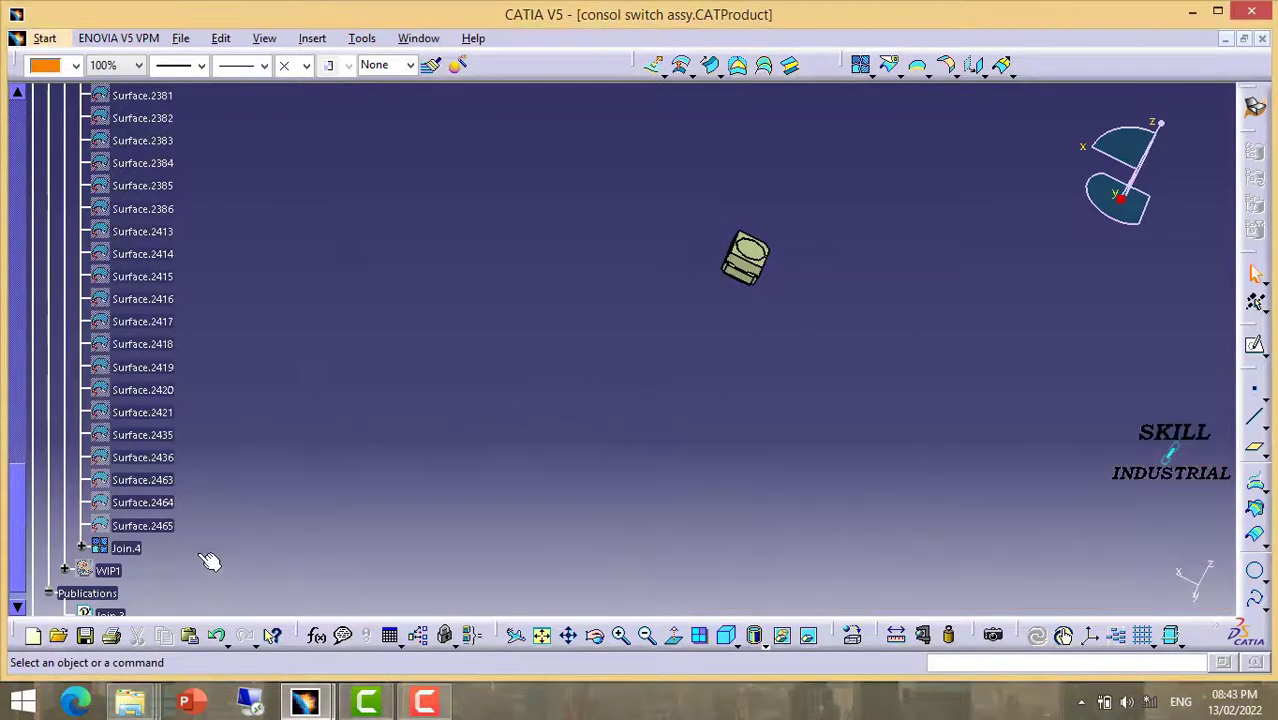
Select Join.4 and zoom and rotate to inspect the joined part
scroll(128, 579, "down", 3)
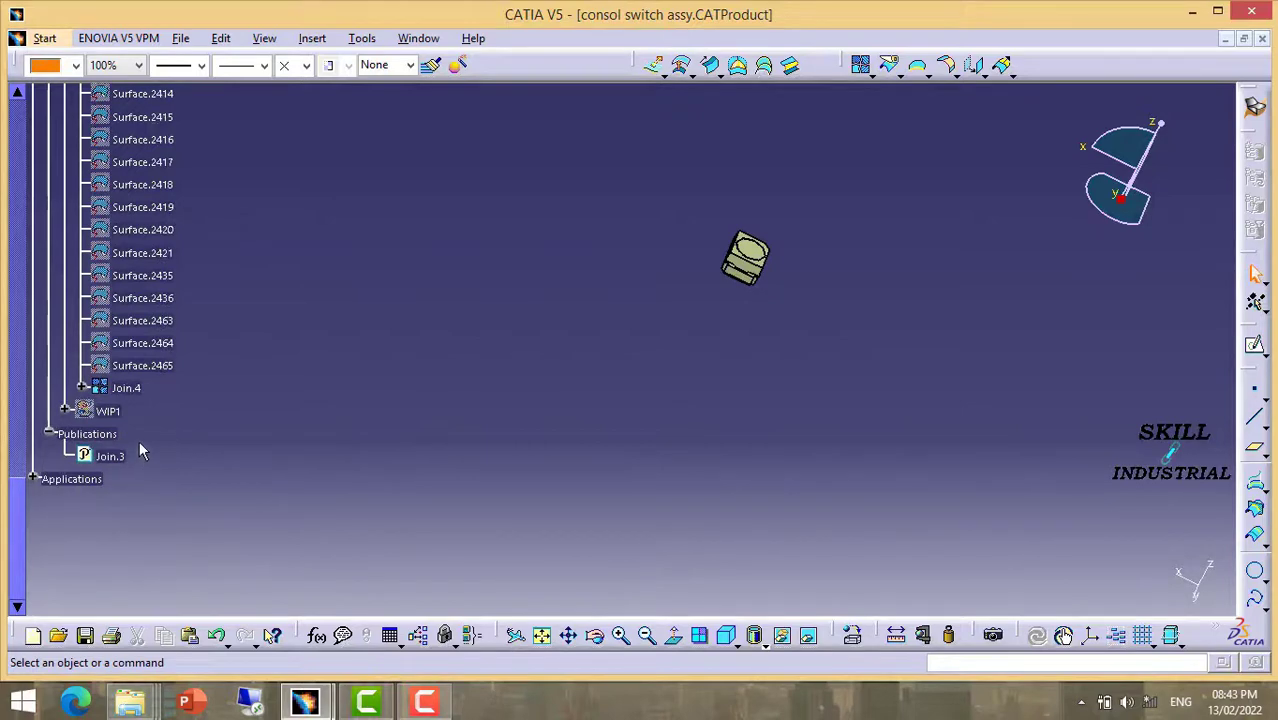
left_click(126, 388)
mouse_move(604, 454)
middle_mouse_down()
mouse_move(730, 394)
mouse_move(767, 488)
mouse_move(816, 359)
mouse_move(908, 297)
mouse_move(1036, 365)
middle_mouse_up()
mouse_move(673, 205)
middle_mouse_down()
mouse_move(796, 297)
mouse_move(750, 271)
mouse_move(852, 267)
middle_mouse_up()
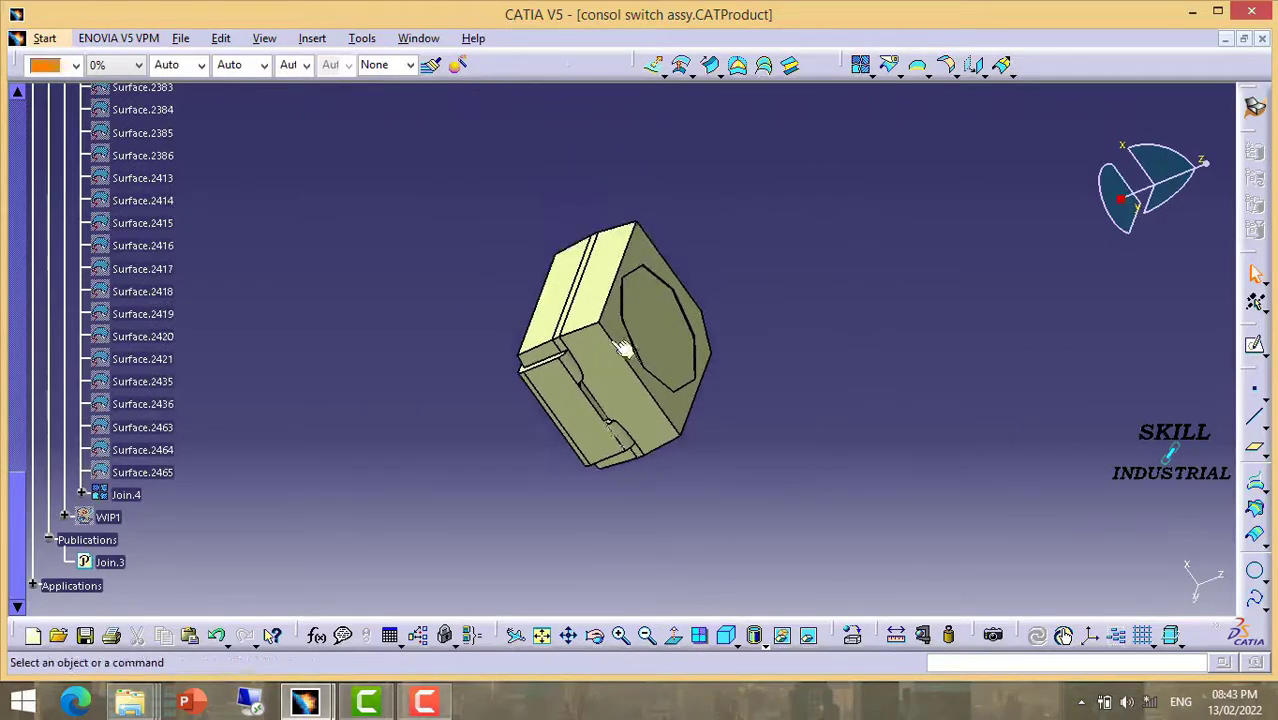
Try a boundary on the part's open edge, cancel it, and face the open frames
left_click(920, 66)
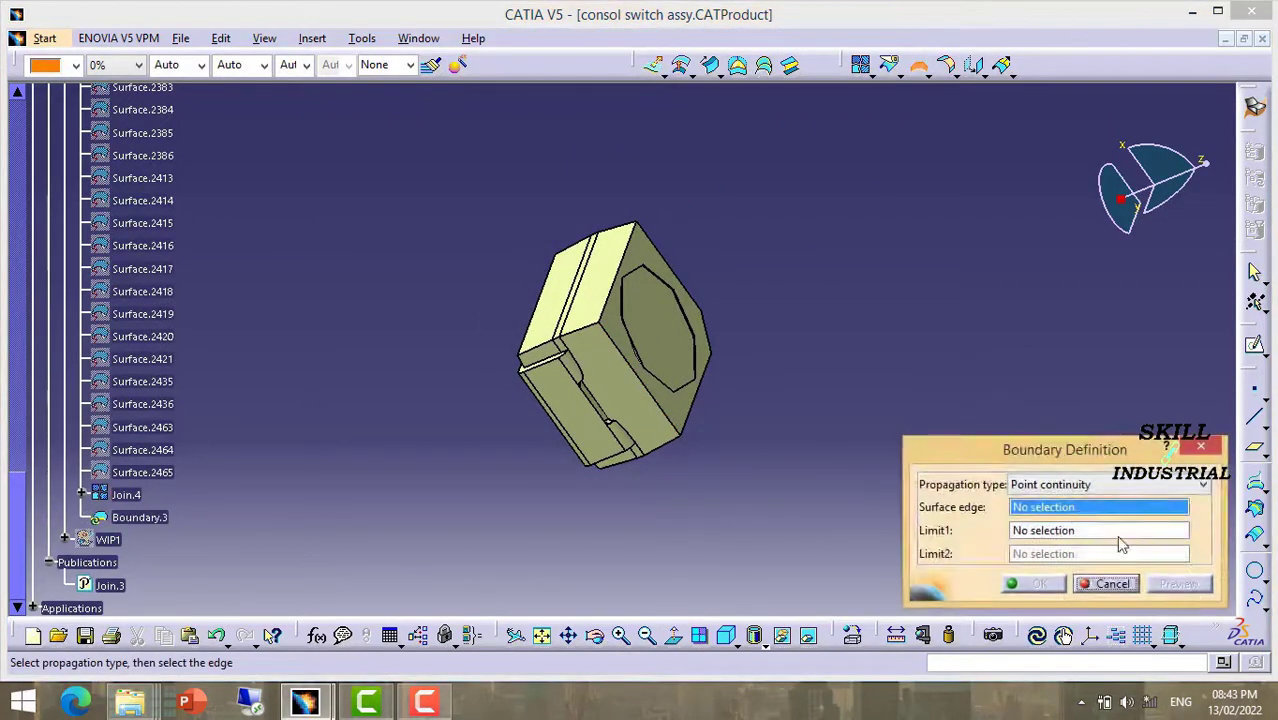
left_click(673, 338)
mouse_move(792, 455)
middle_mouse_down()
mouse_move(673, 245)
mouse_move(713, 435)
mouse_move(793, 379)
mouse_move(600, 265)
mouse_move(762, 419)
mouse_move(713, 408)
mouse_move(682, 228)
mouse_move(670, 407)
mouse_move(653, 337)
mouse_move(690, 260)
mouse_move(727, 476)
mouse_move(733, 368)
middle_mouse_up()
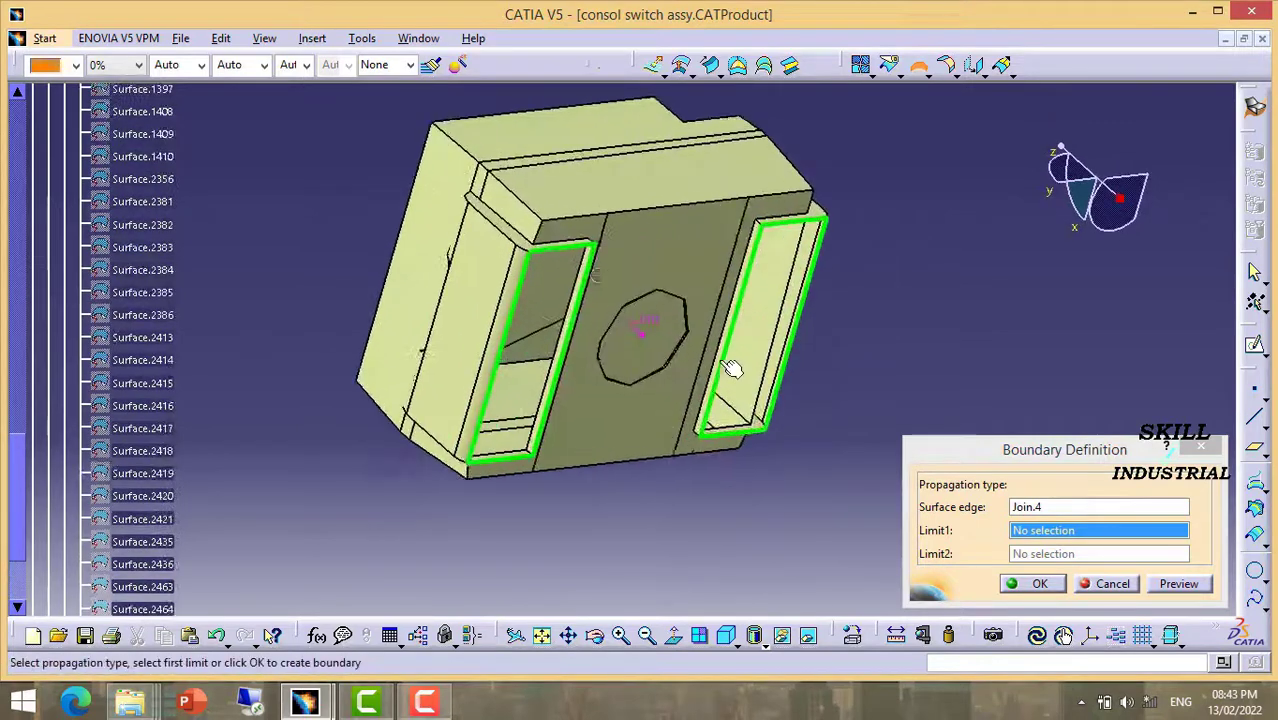
left_click(1120, 584)
mouse_move(862, 359)
middle_mouse_down()
mouse_move(878, 300)
mouse_move(773, 436)
mouse_move(733, 422)
mouse_move(725, 247)
middle_mouse_up()
Create Fill.3 over the side opening using a boundary curve on the frame edge
left_click(738, 65)
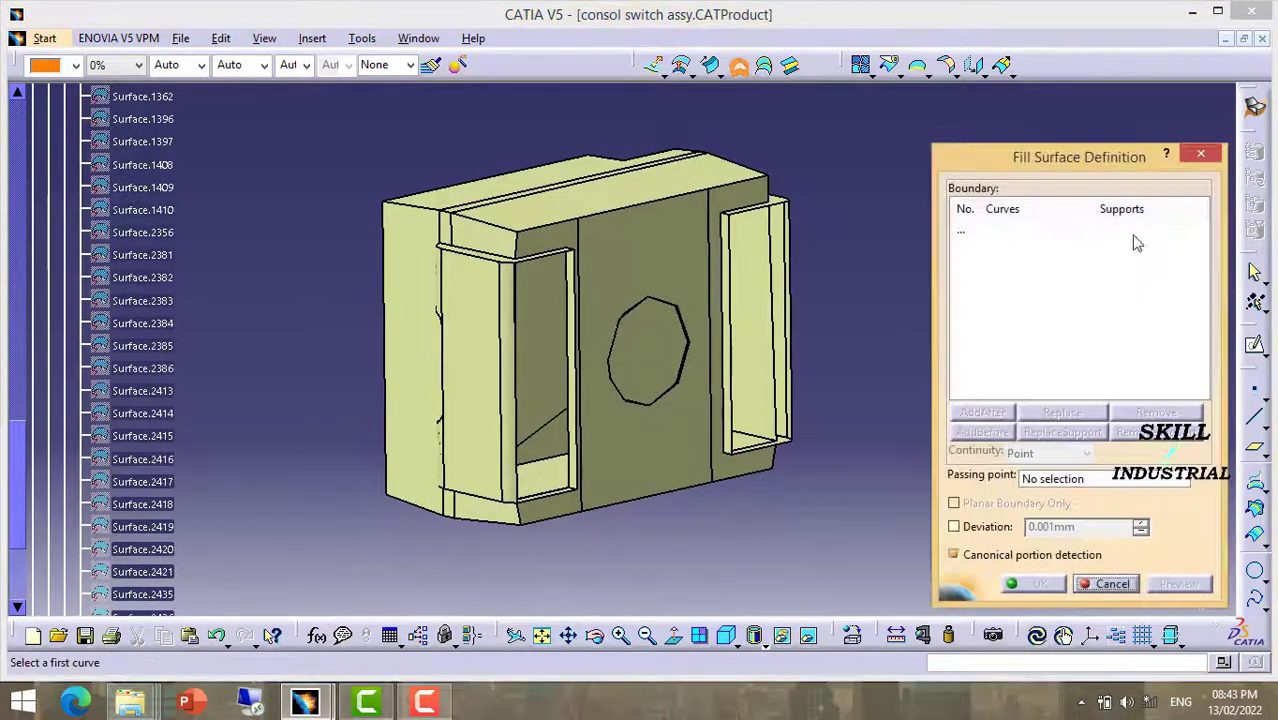
left_click(970, 230)
right_click(970, 230)
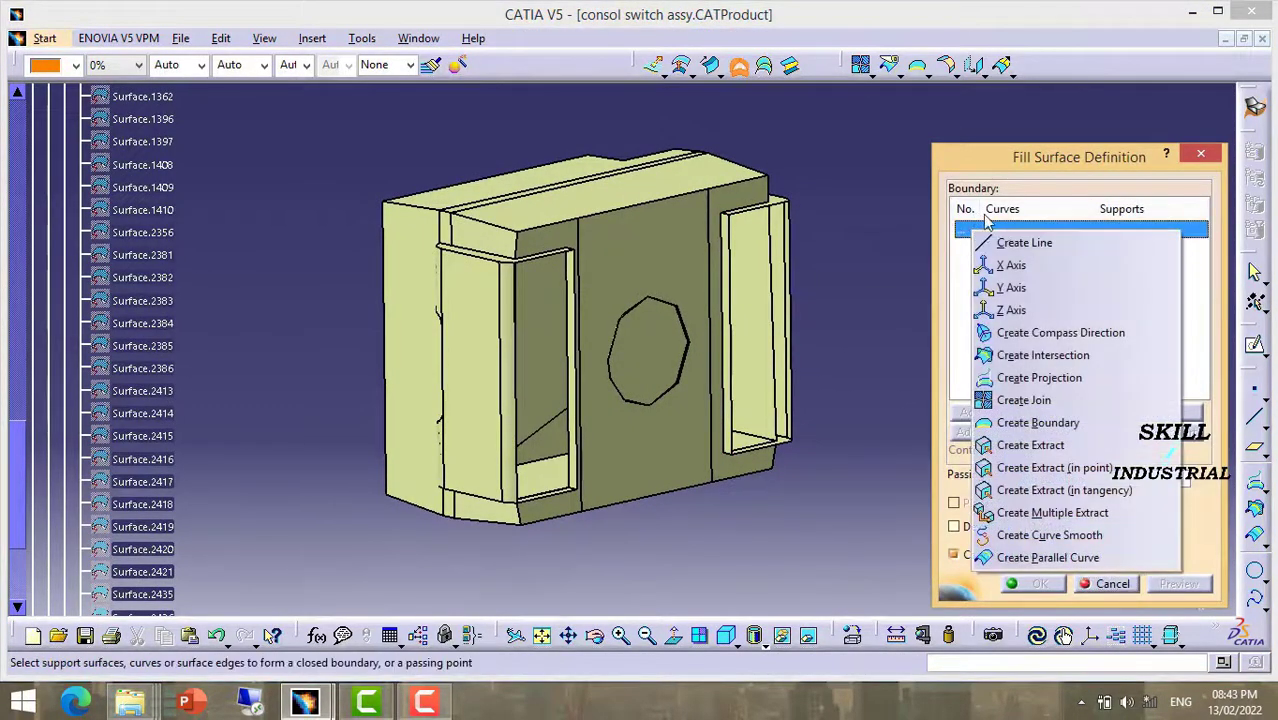
left_click(1036, 422)
left_click(764, 225)
left_click(1045, 585)
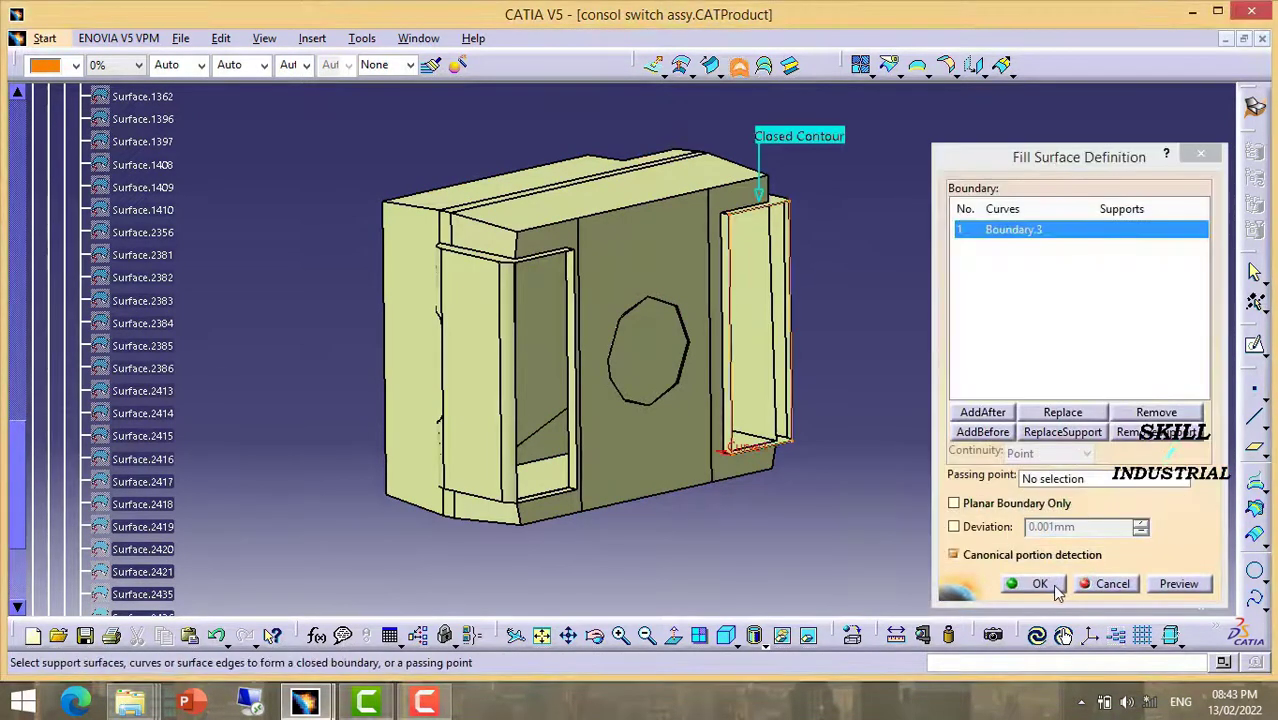
left_click(1055, 588)
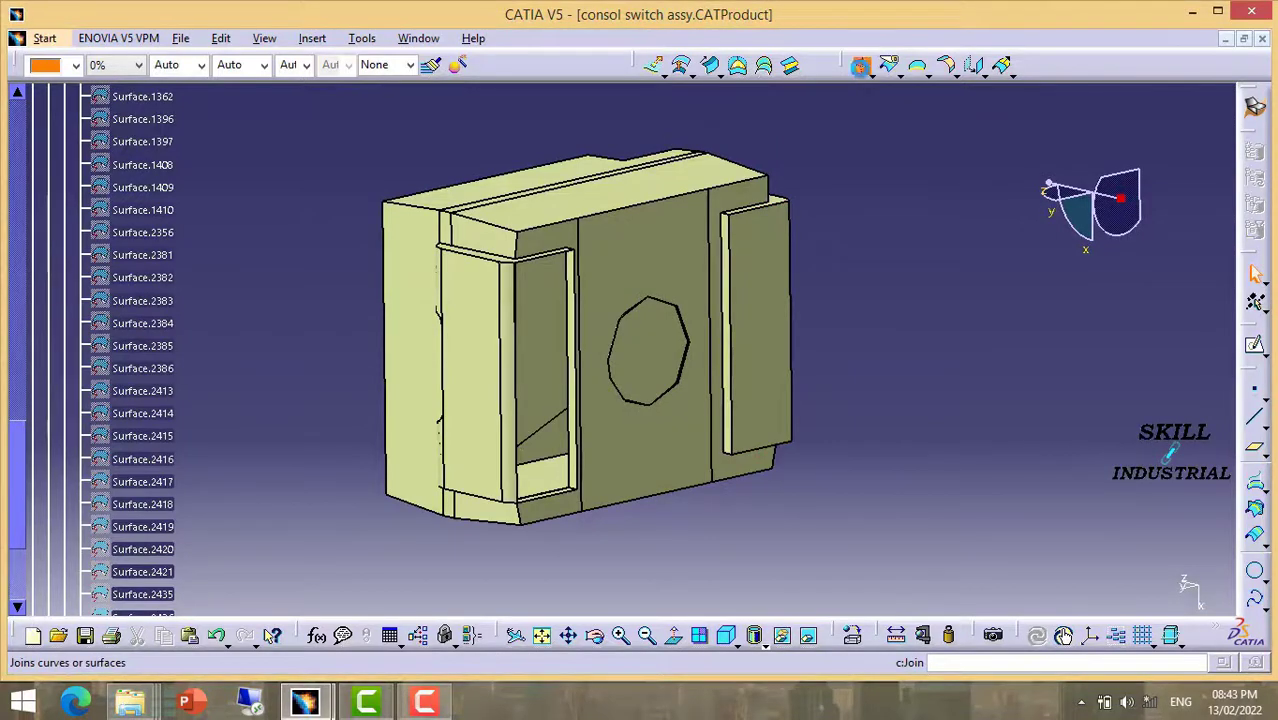
Join Join.4 with Fill.3 into Join.5
left_click(662, 332)
left_click(747, 342)
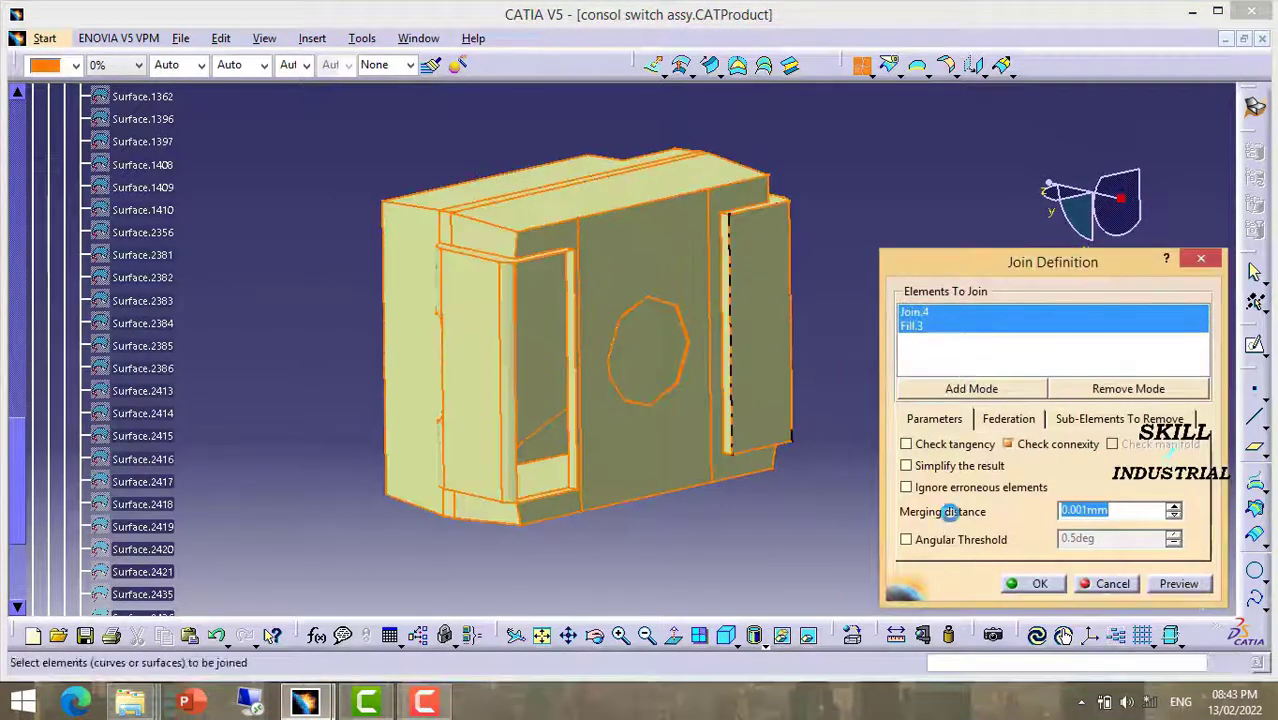
left_click(1036, 588)
mouse_move(747, 348)
middle_mouse_down()
mouse_move(773, 214)
mouse_move(810, 288)
middle_mouse_up()
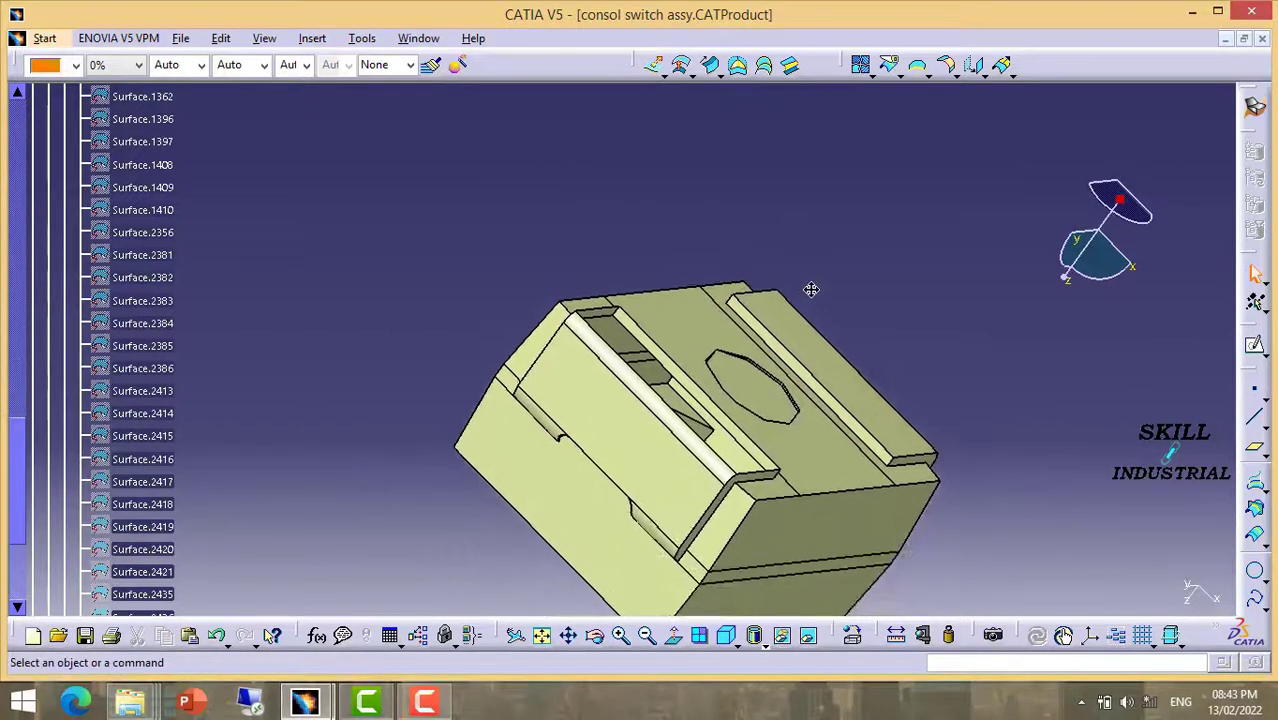
Create Fill.4 over the top opening using a boundary curve on its edge
left_click(737, 68)
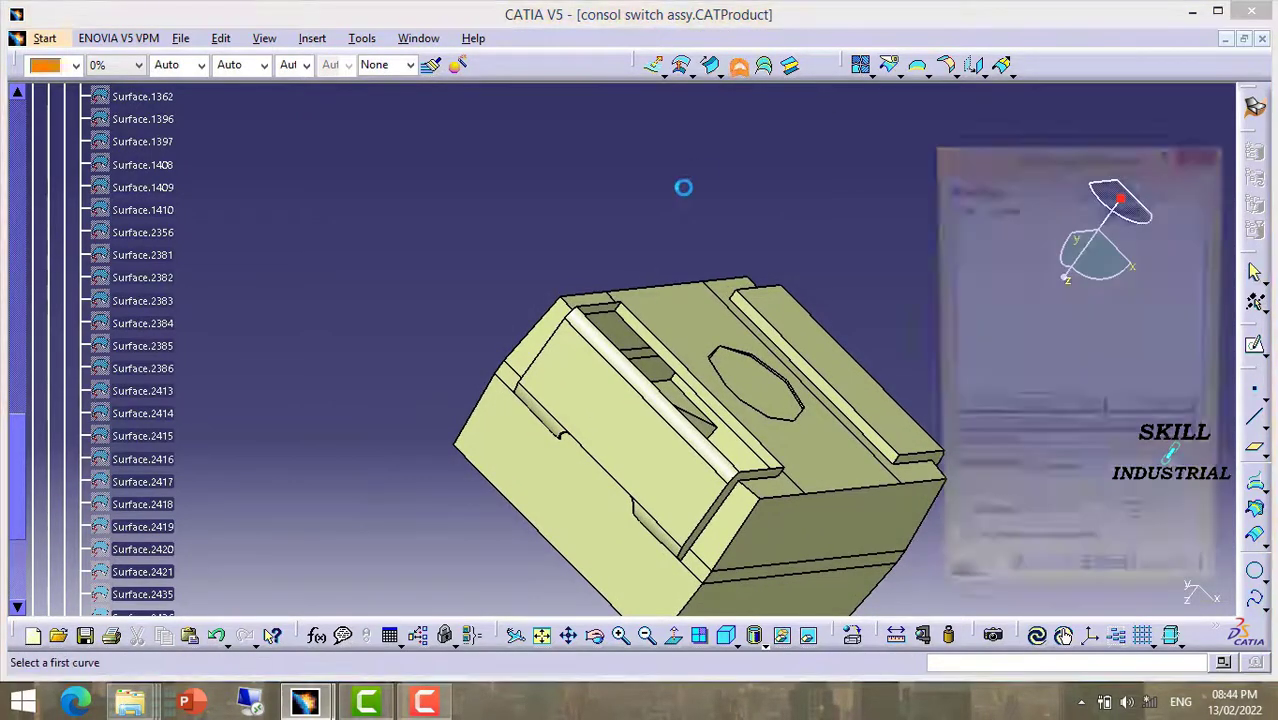
left_click(976, 232)
right_click(977, 234)
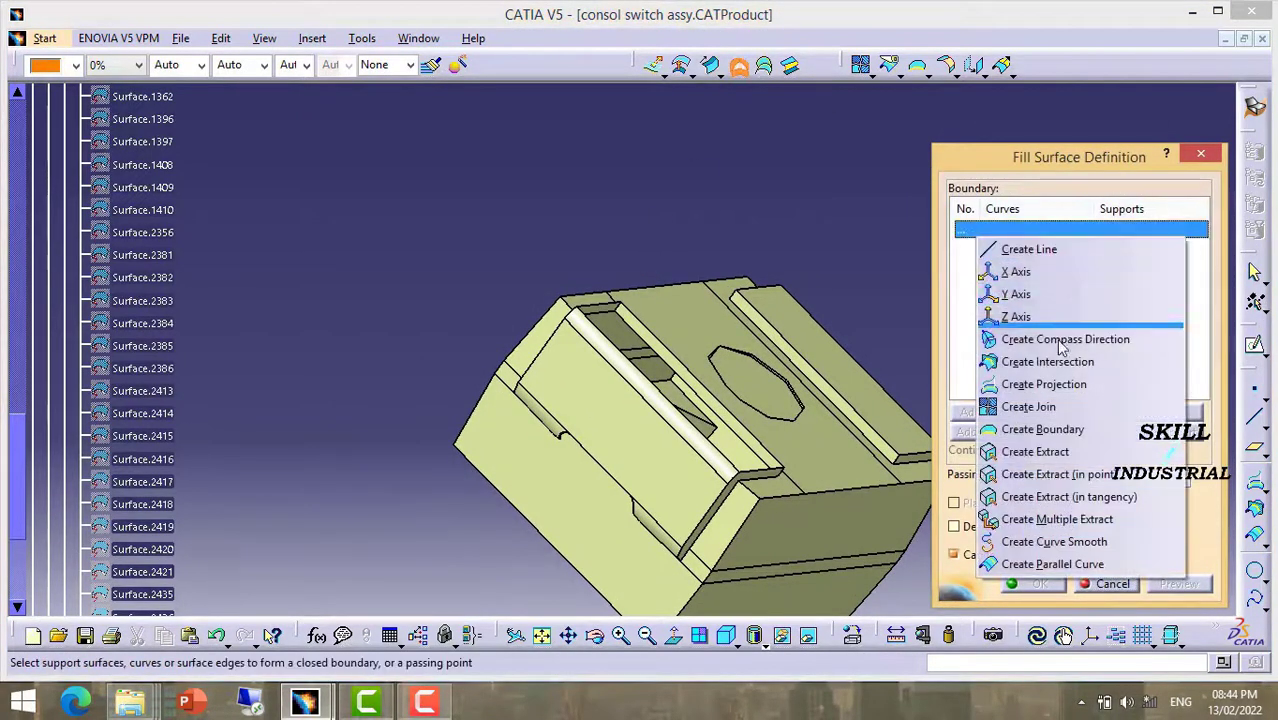
left_click(1056, 432)
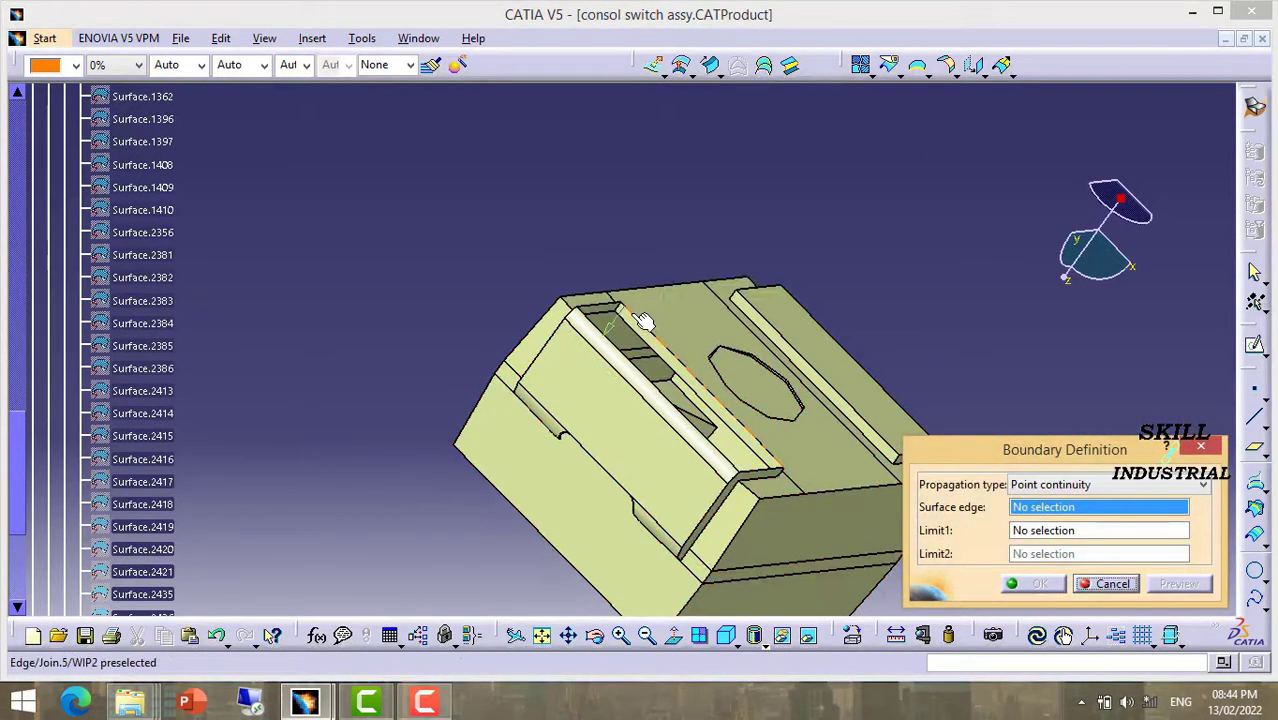
left_click(643, 320)
left_click(1040, 584)
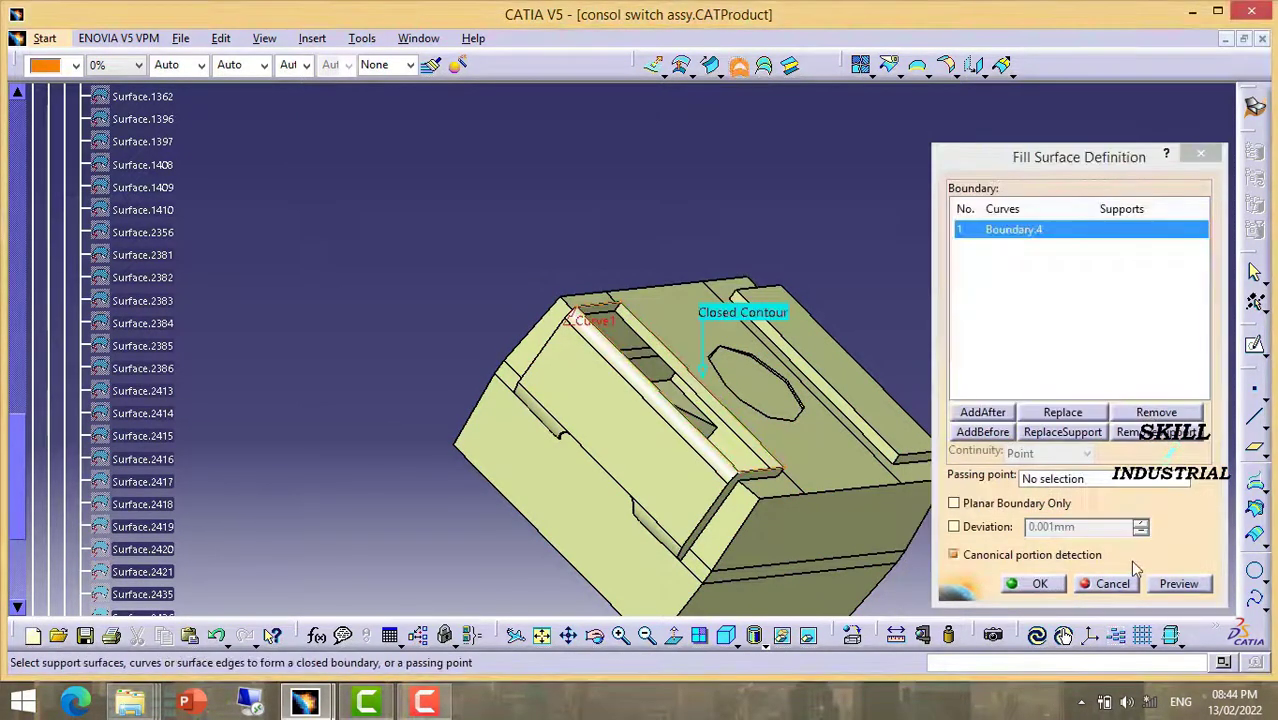
left_click(1036, 584)
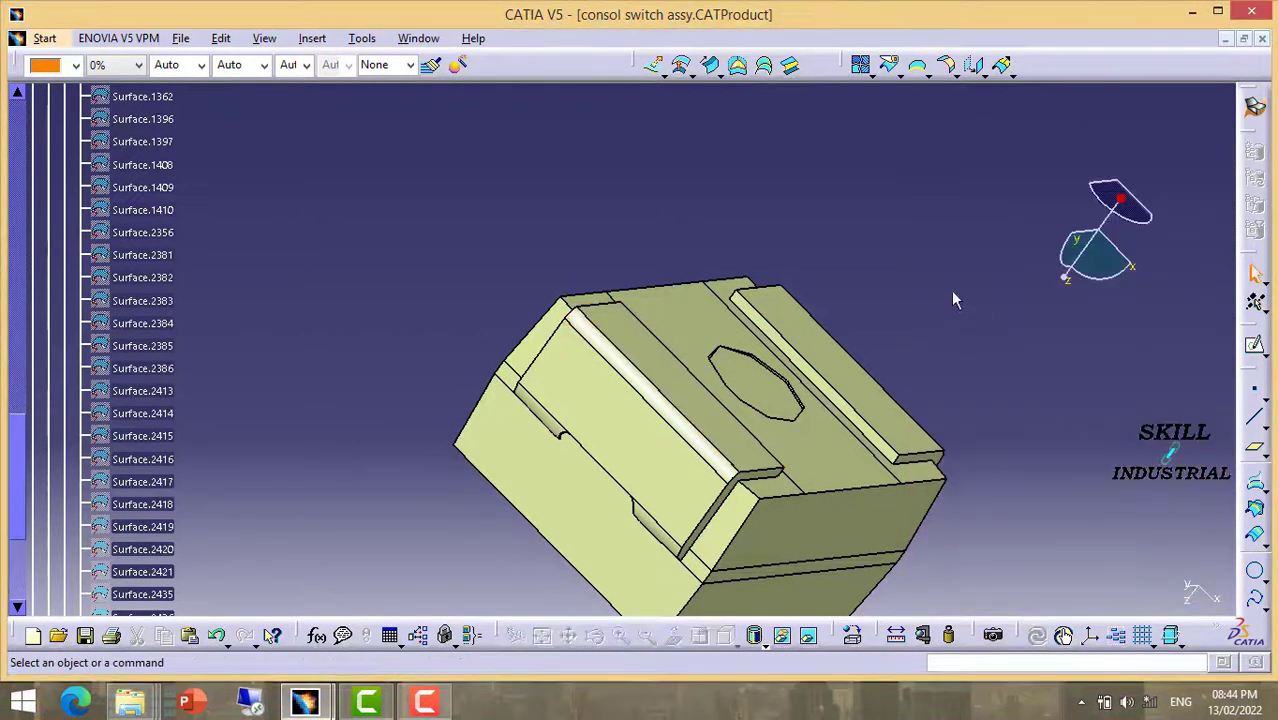
Join Join.5 with Fill.4 into Join.6
left_click(862, 68)
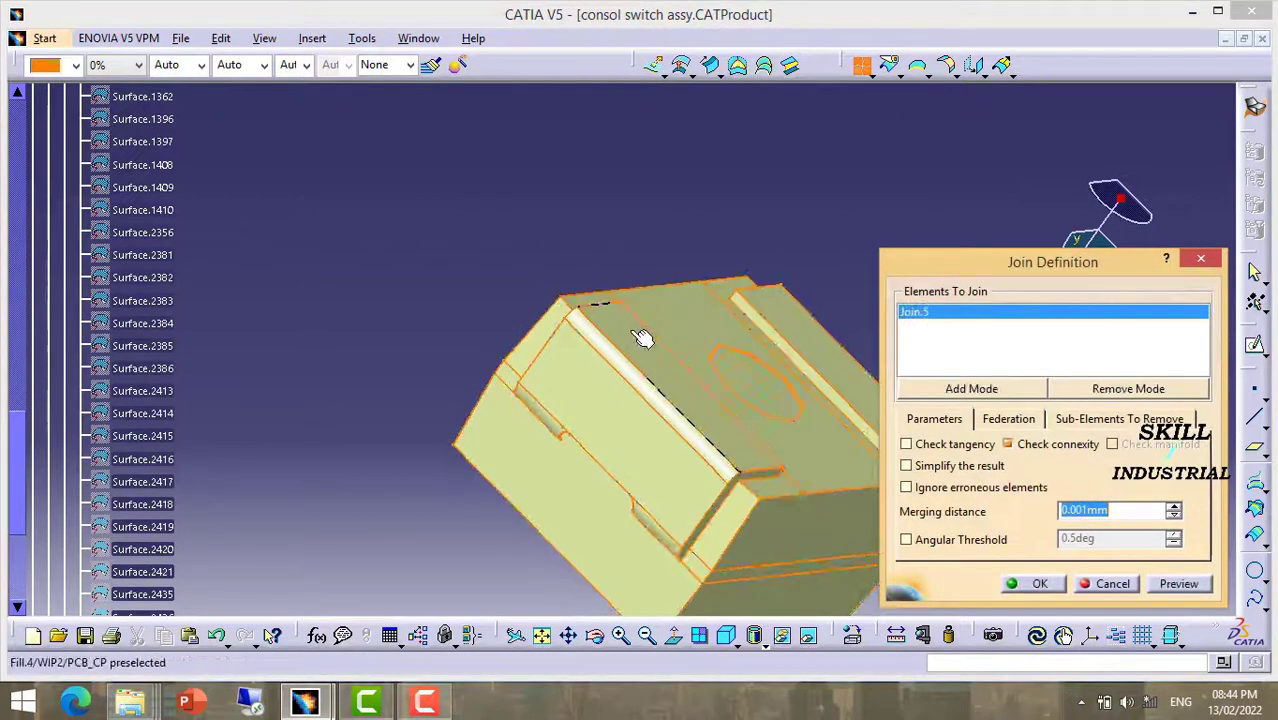
left_click(642, 338)
left_click(1040, 585)
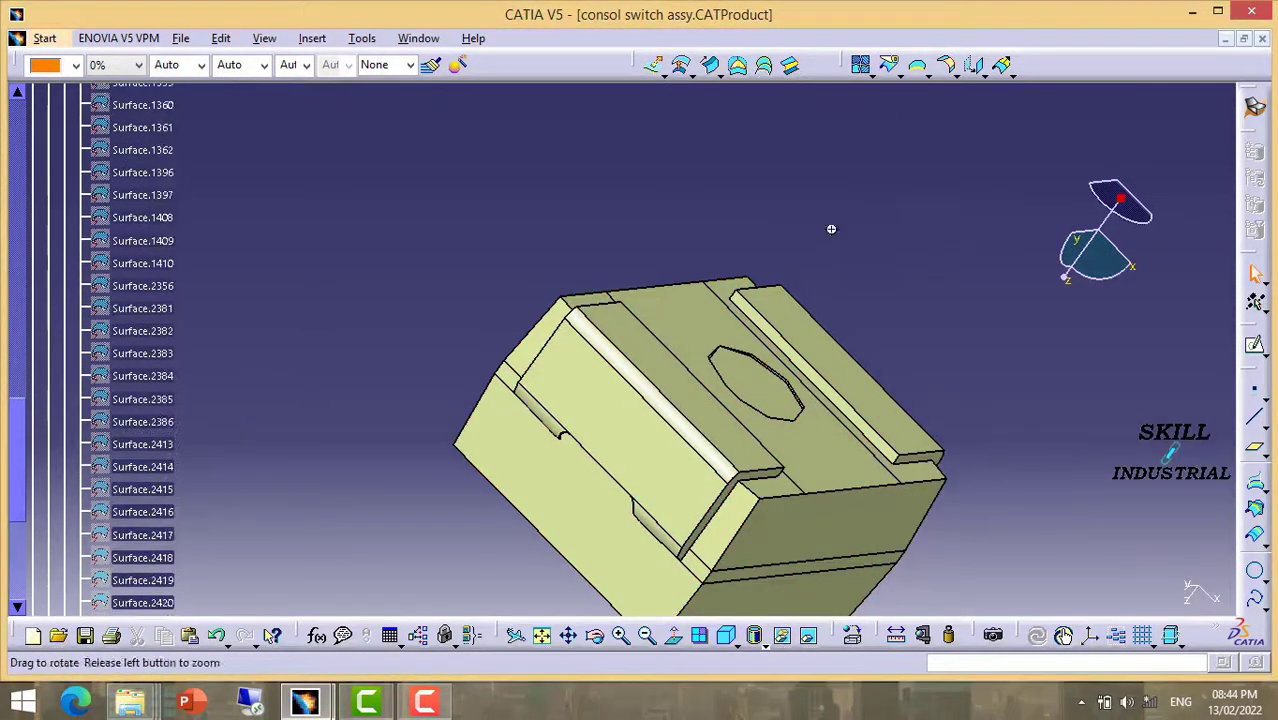
middle_click_drag(830, 234, 500, 400)
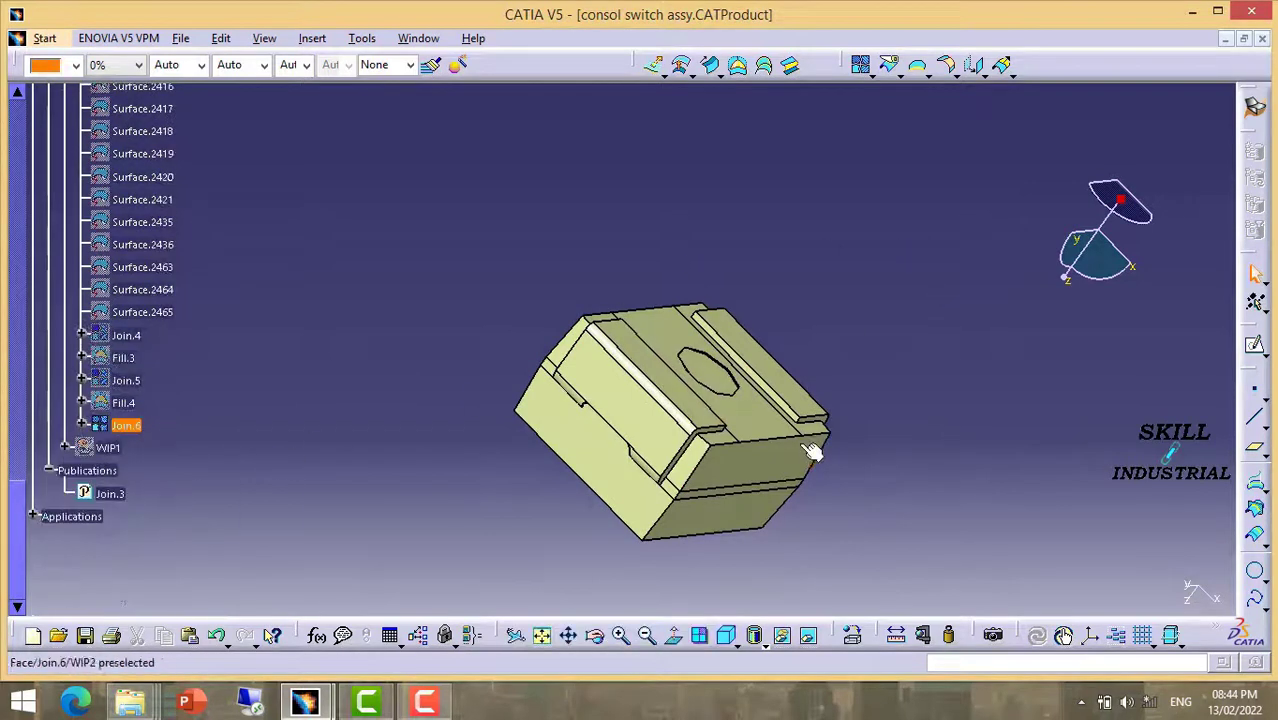
middle_click_drag(812, 447, 900, 150)
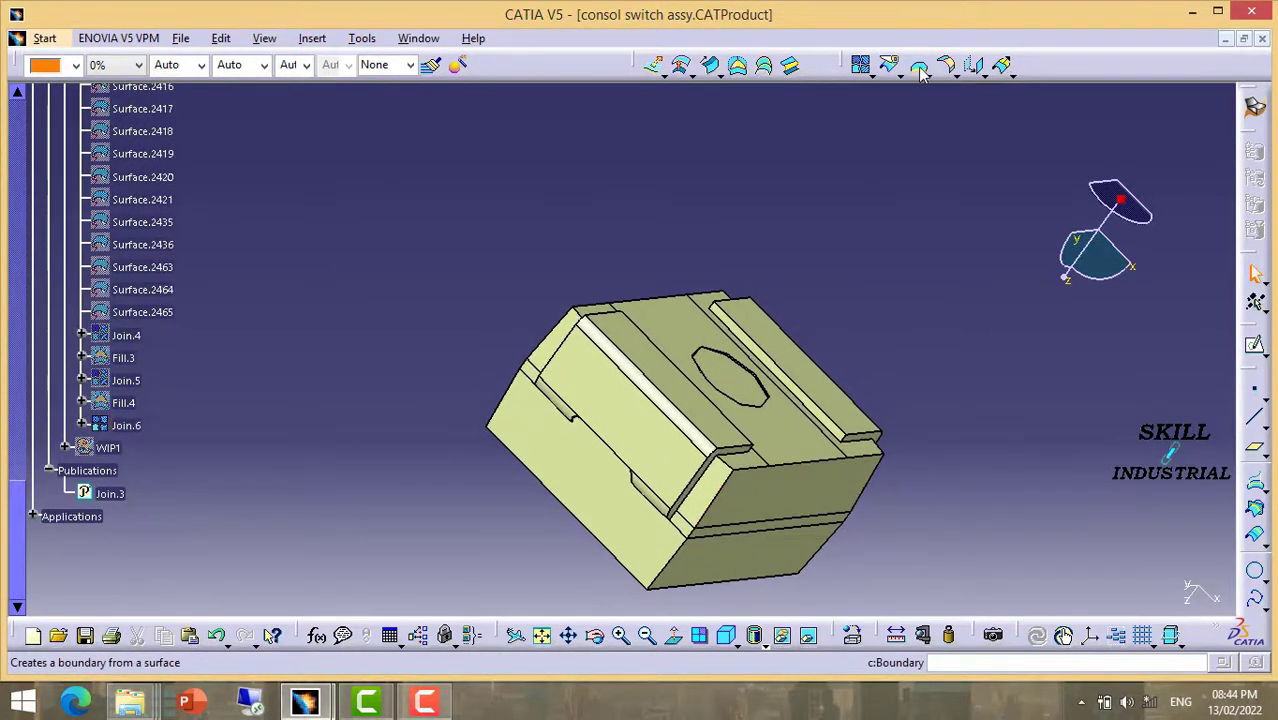
Test Join.6 with Boundary, confirming a closed body, then cancel and reselect Join.6
left_click(921, 73)
left_click(705, 342)
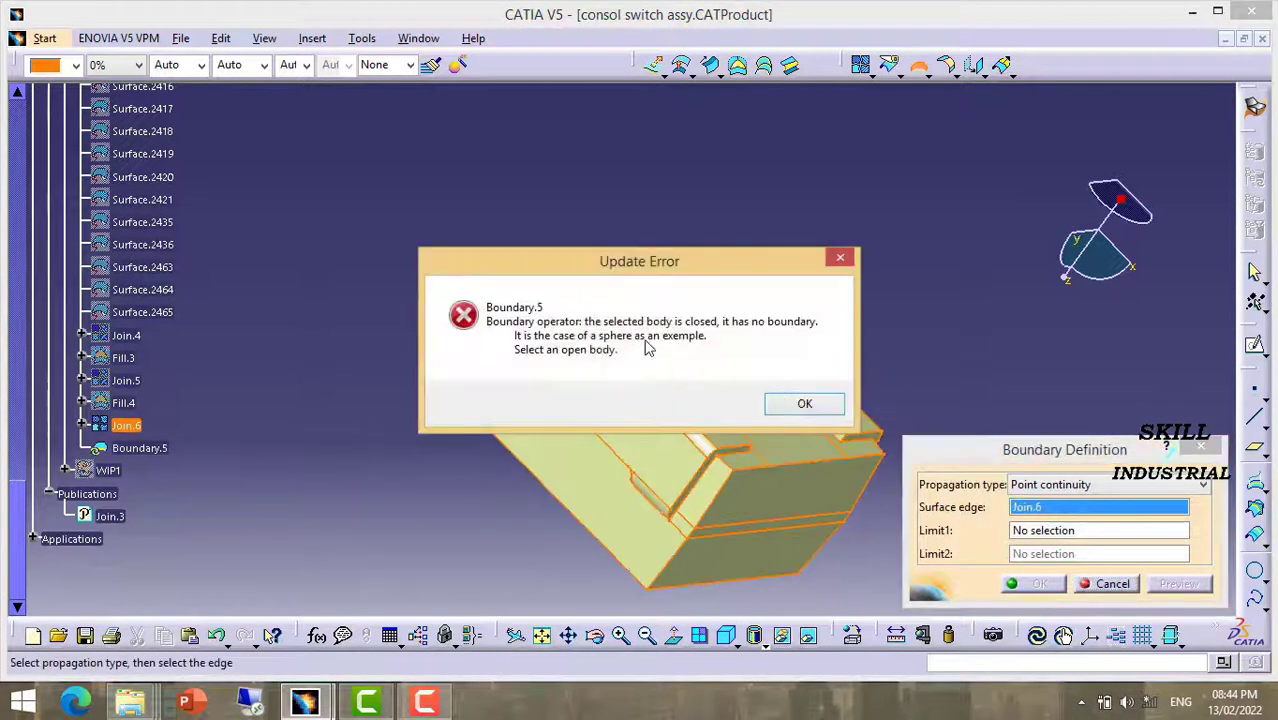
left_click(803, 406)
left_click(1112, 583)
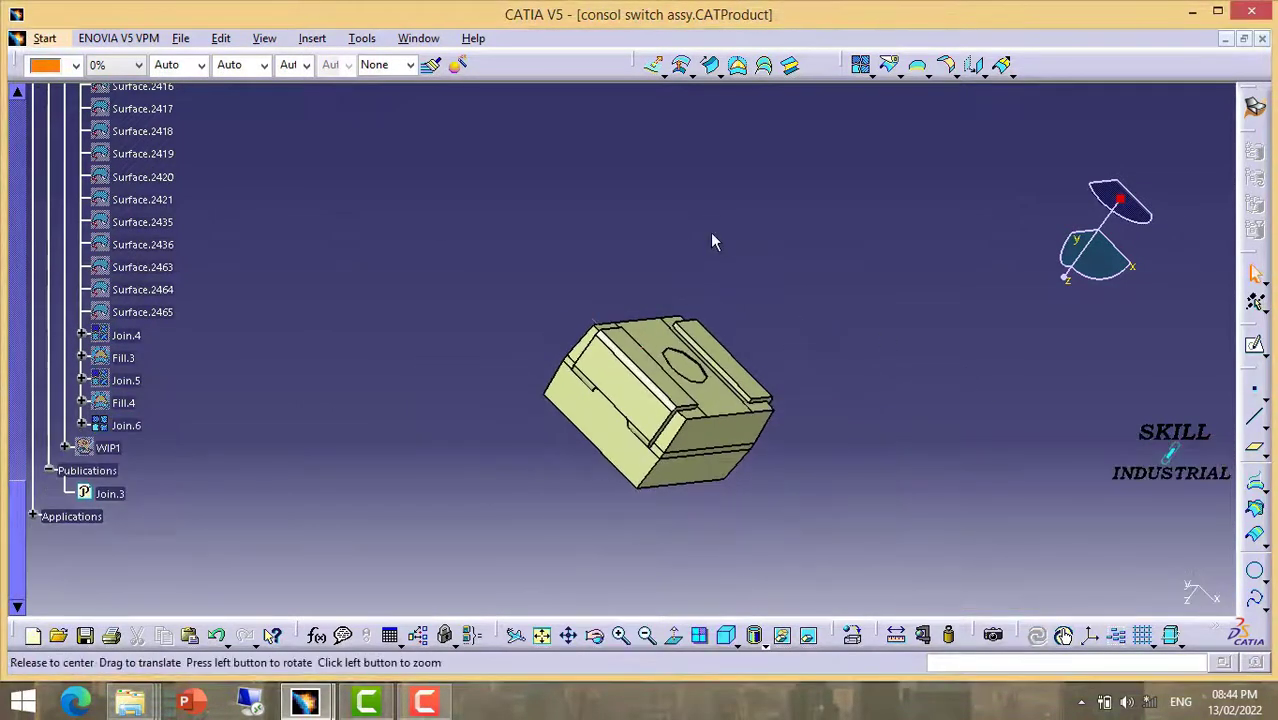
mouse_move(769, 265)
middle_mouse_down()
mouse_move(694, 244)
mouse_move(680, 338)
mouse_move(793, 499)
middle_mouse_up()
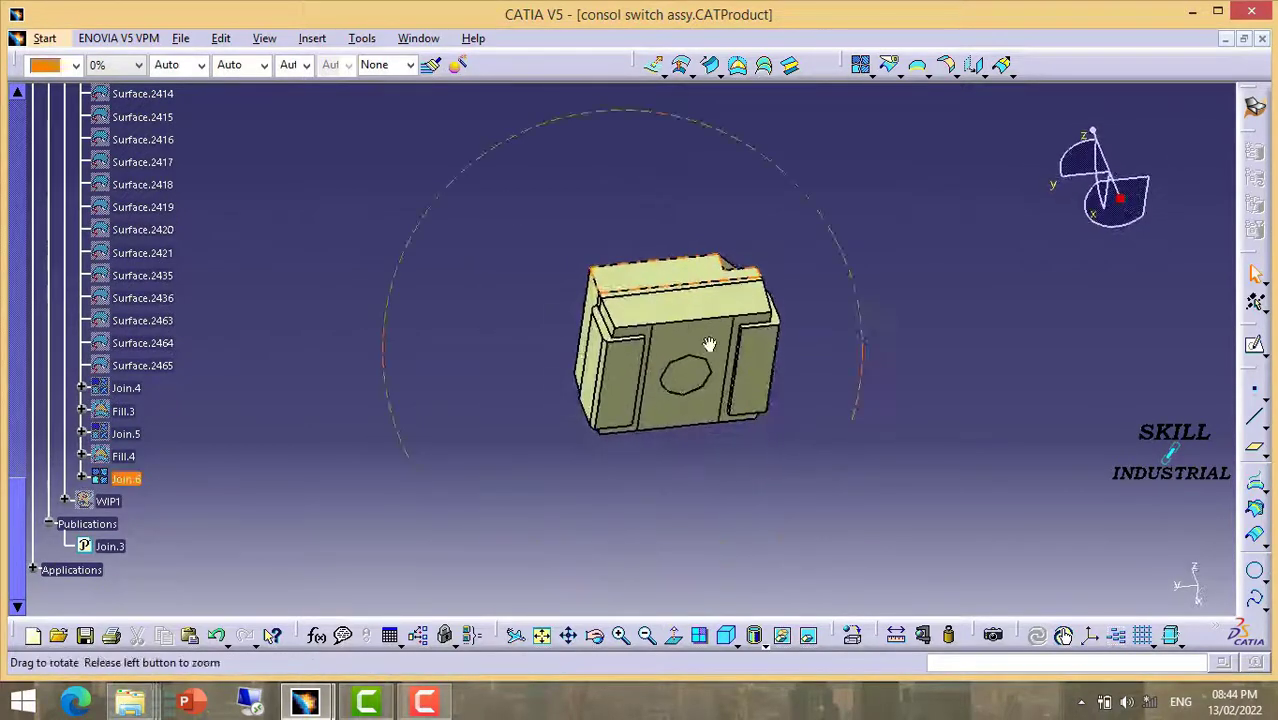
left_click(140, 479)
left_click(332, 488)
left_click(312, 38)
left_click(126, 478)
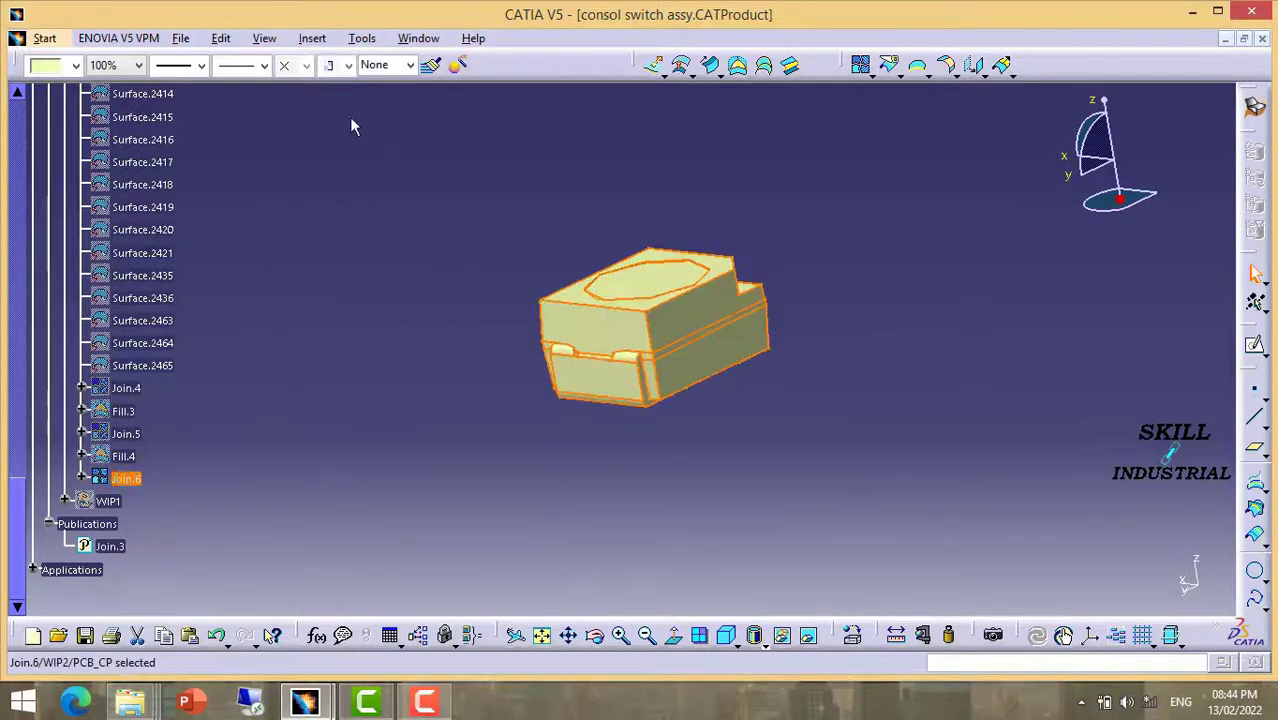
Publish Join.6 through Tools > Publication and copy it
left_click(362, 38)
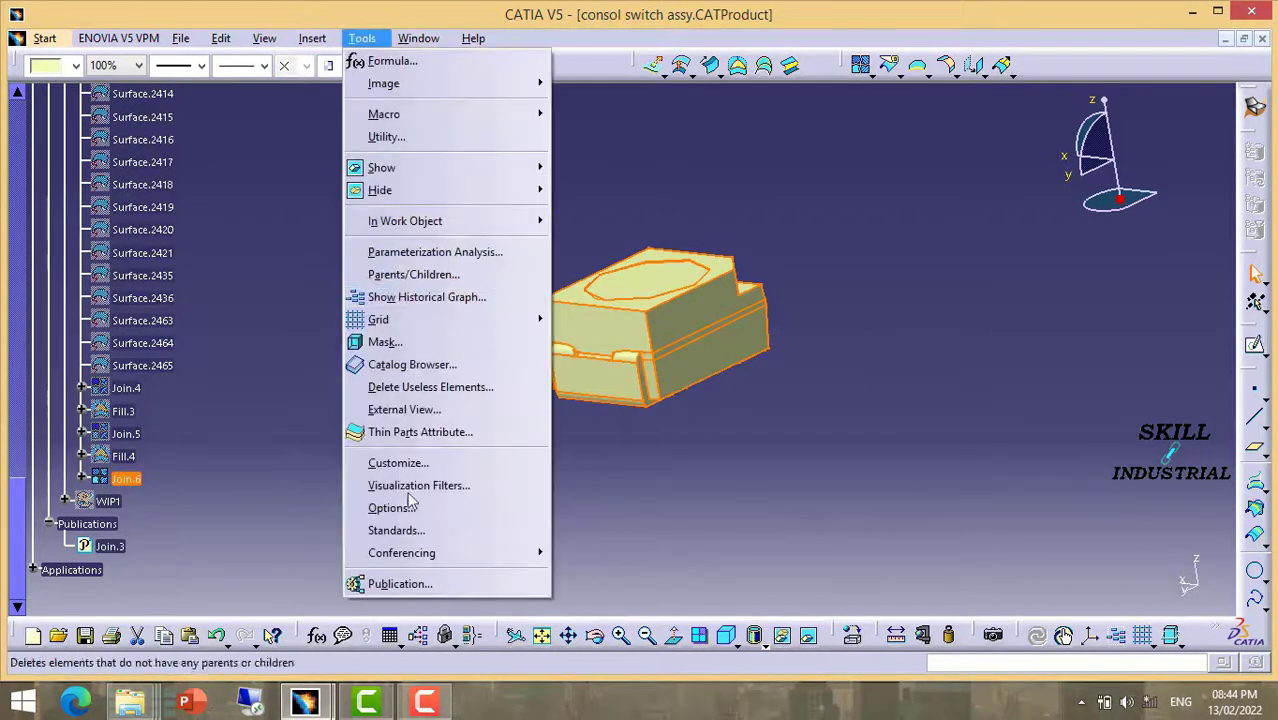
left_click(400, 580)
left_click(978, 537)
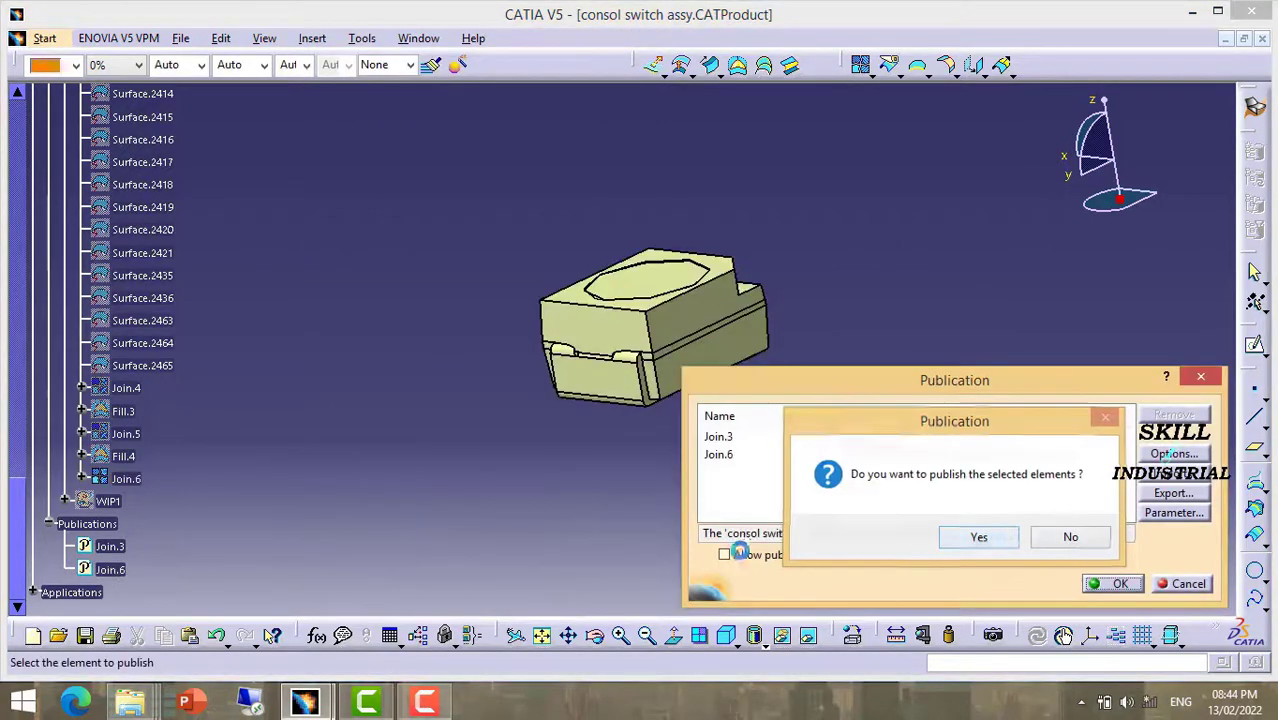
left_click(1118, 585)
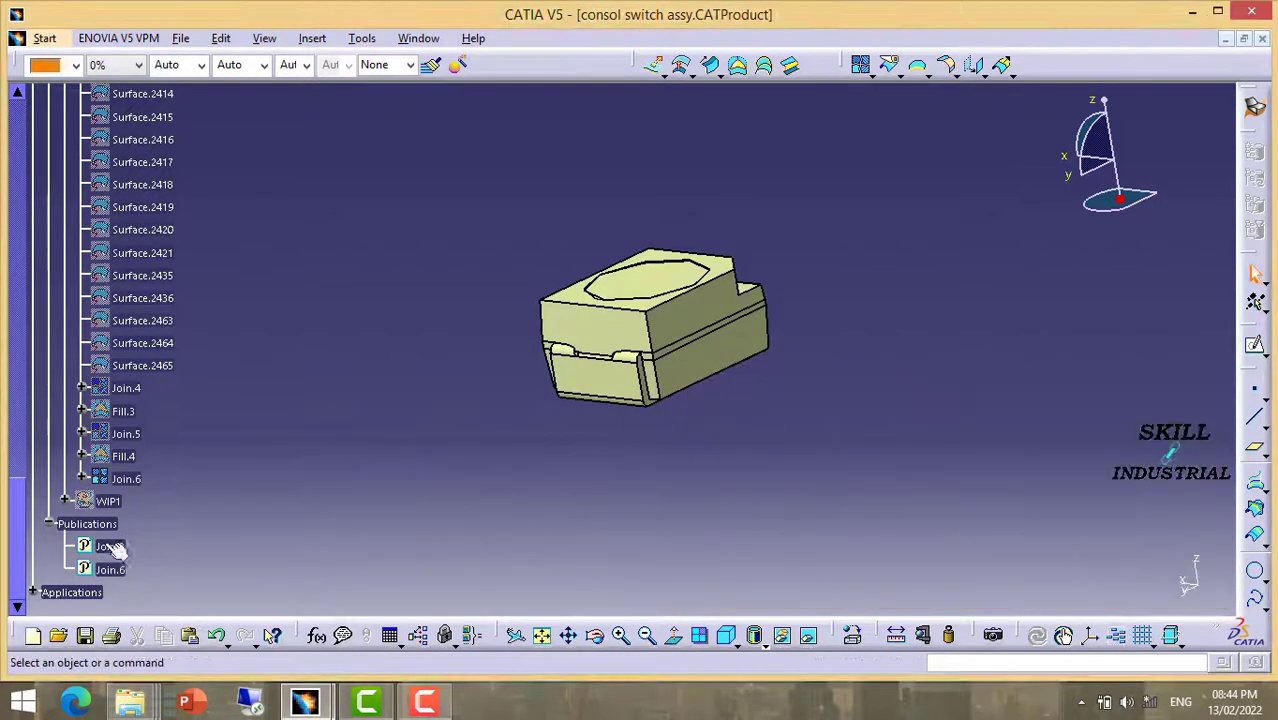
right_click(143, 483)
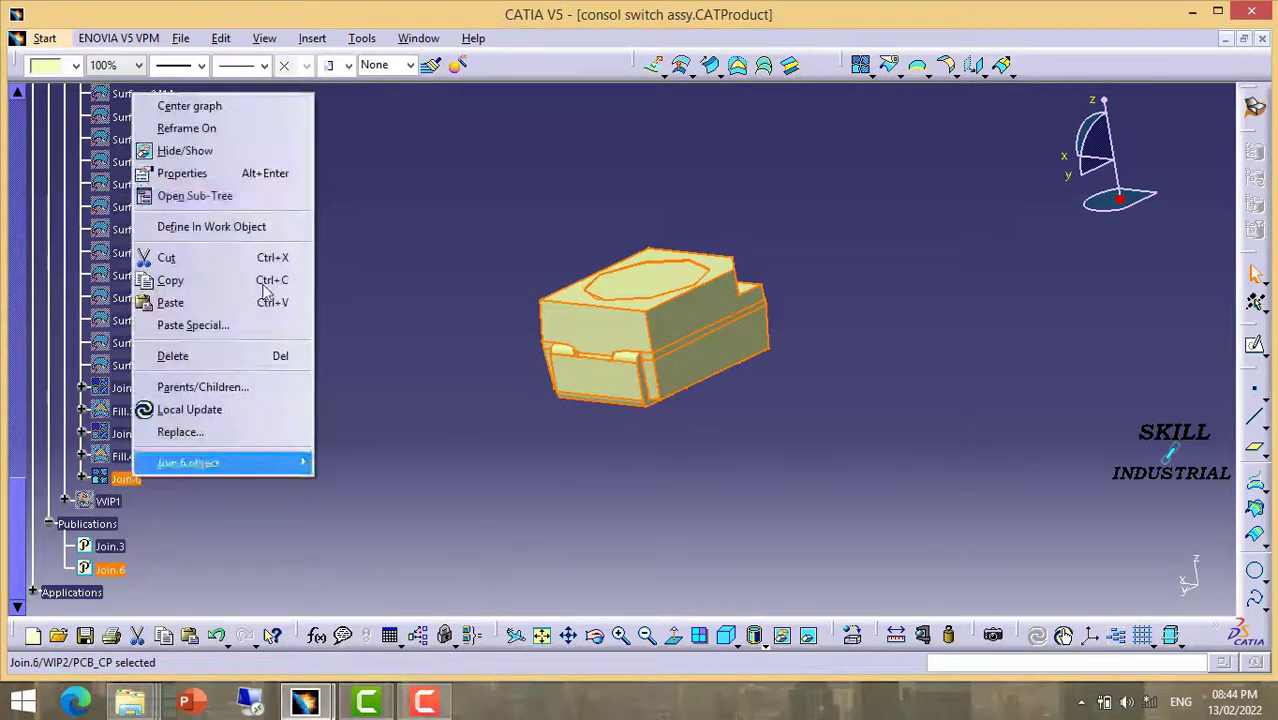
left_click(200, 283)
left_click_drag(18, 545, 18, 140)
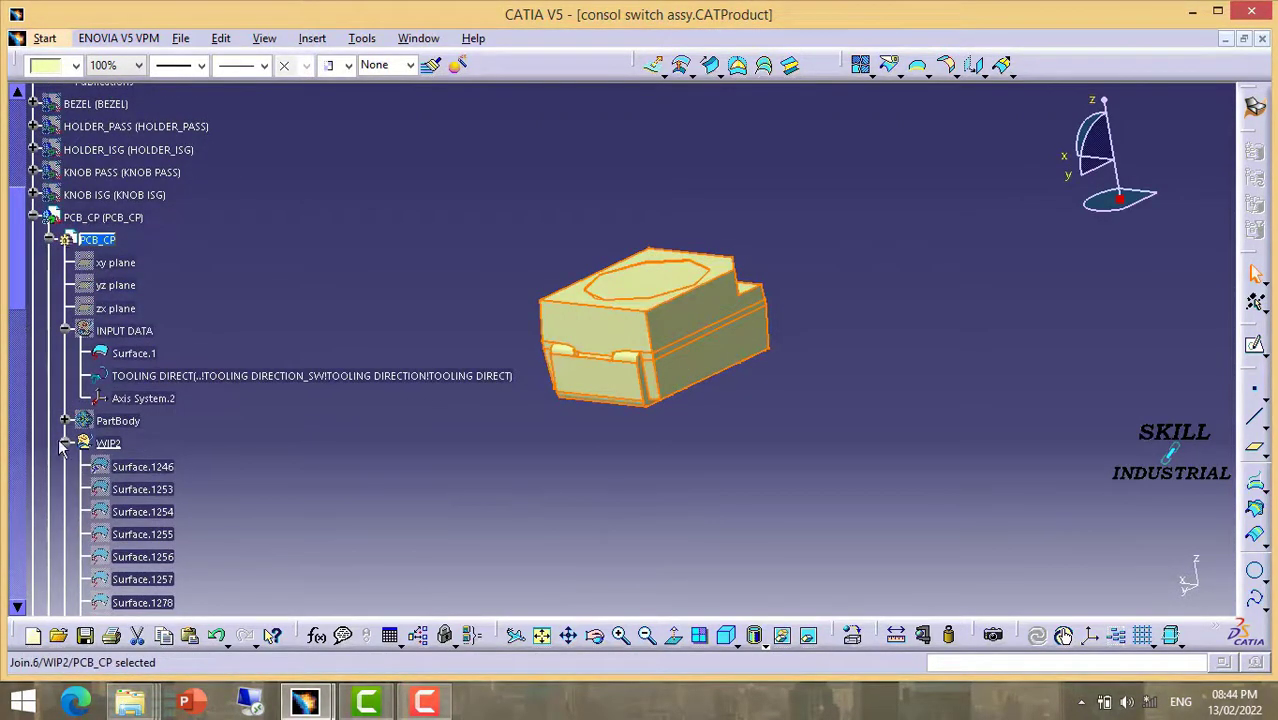
Hide WIP2, show PartBody, and define PartBody as the in-work object
left_click(65, 444)
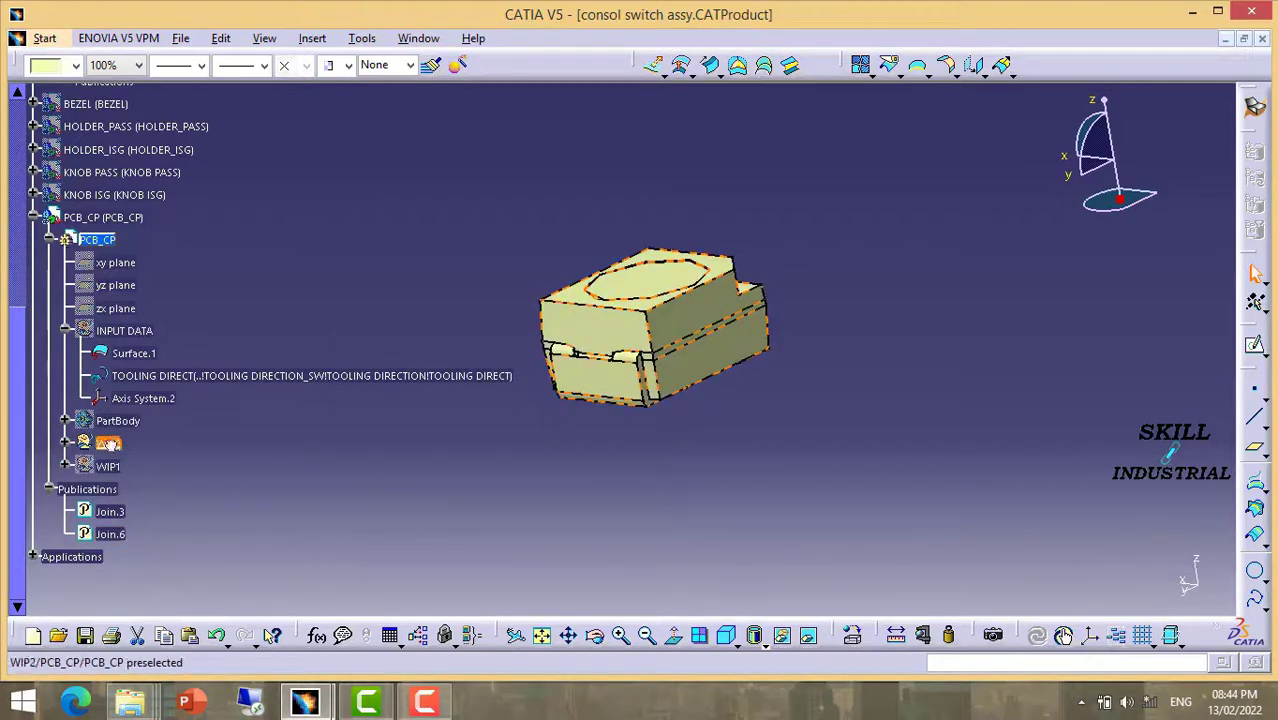
right_click(120, 450)
left_click(178, 117)
right_click(125, 421)
left_click(176, 92)
right_click(126, 421)
left_click(203, 167)
mouse_move(671, 272)
middle_mouse_down()
mouse_move(641, 458)
mouse_move(785, 399)
middle_mouse_up()
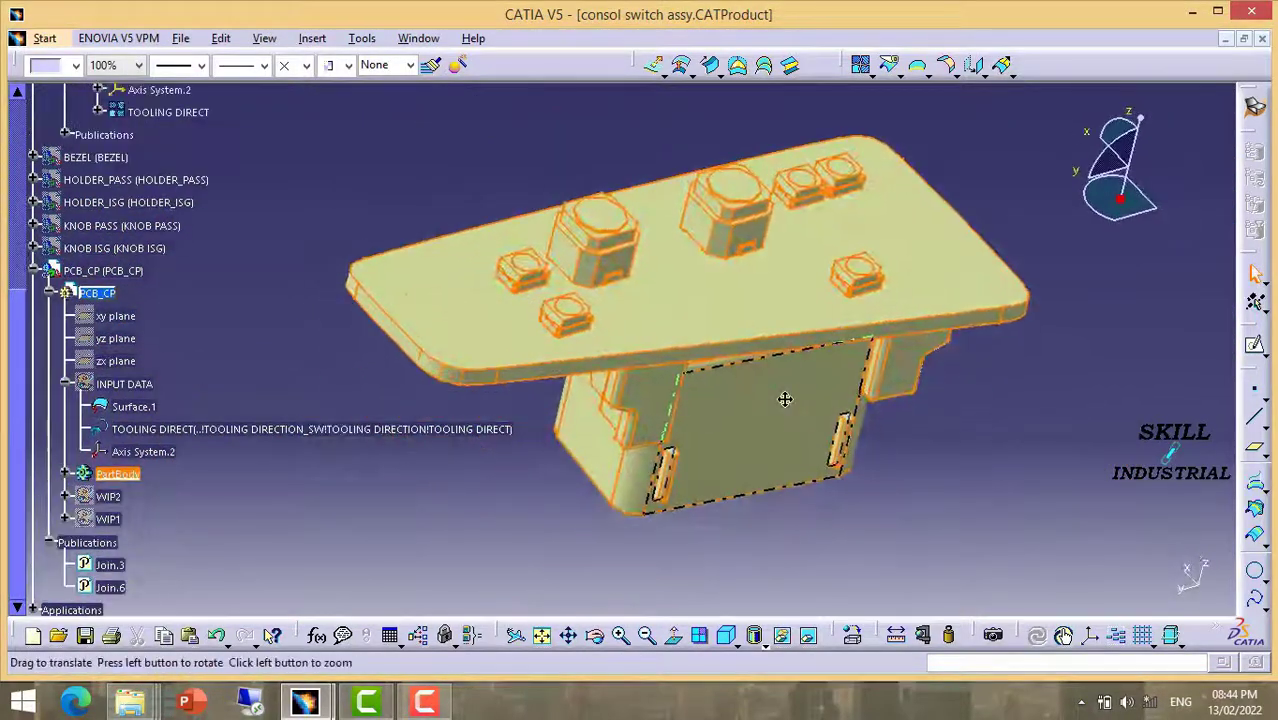
Paste Join.6 into PartBody as a result with link, creating Surface.2489
scroll(158, 440, "down", 2)
right_click(115, 367)
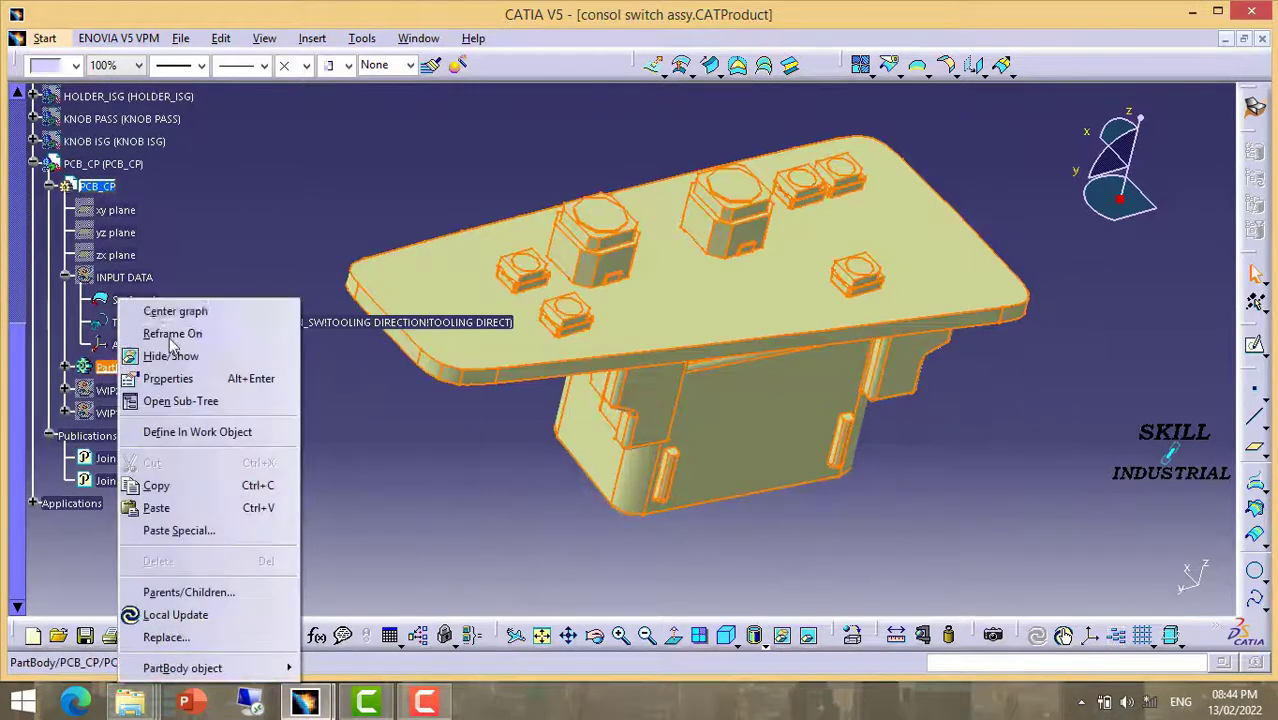
left_click(182, 532)
left_click(1105, 493)
left_click(1113, 584)
left_click(65, 368)
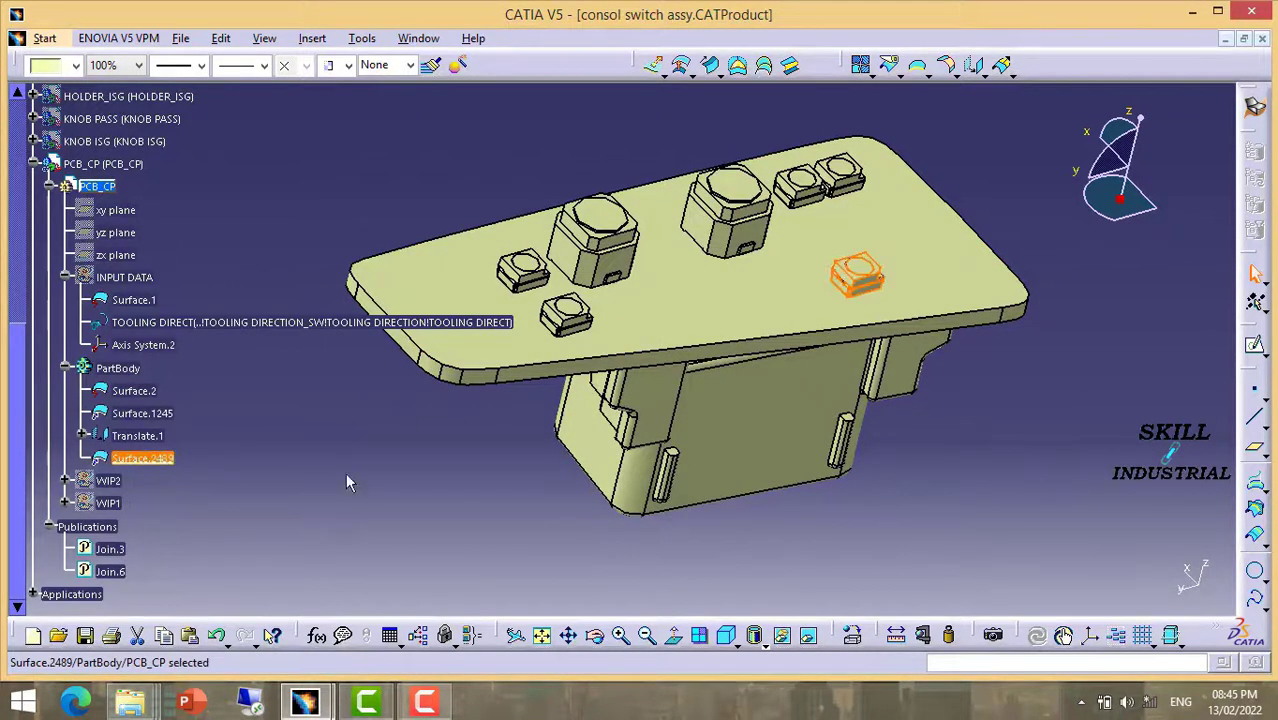
mouse_move(813, 414)
middle_mouse_down()
mouse_move(845, 437)
mouse_move(117, 484)
middle_mouse_up()
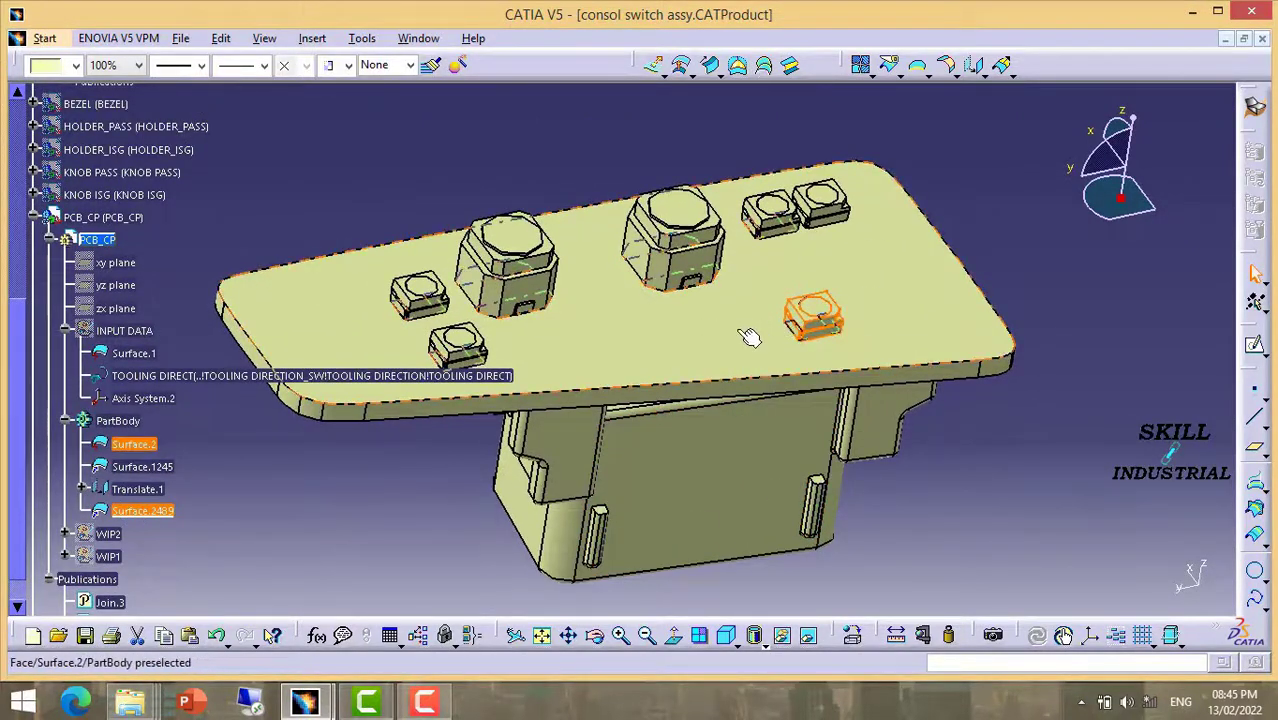
left_click(290, 80)
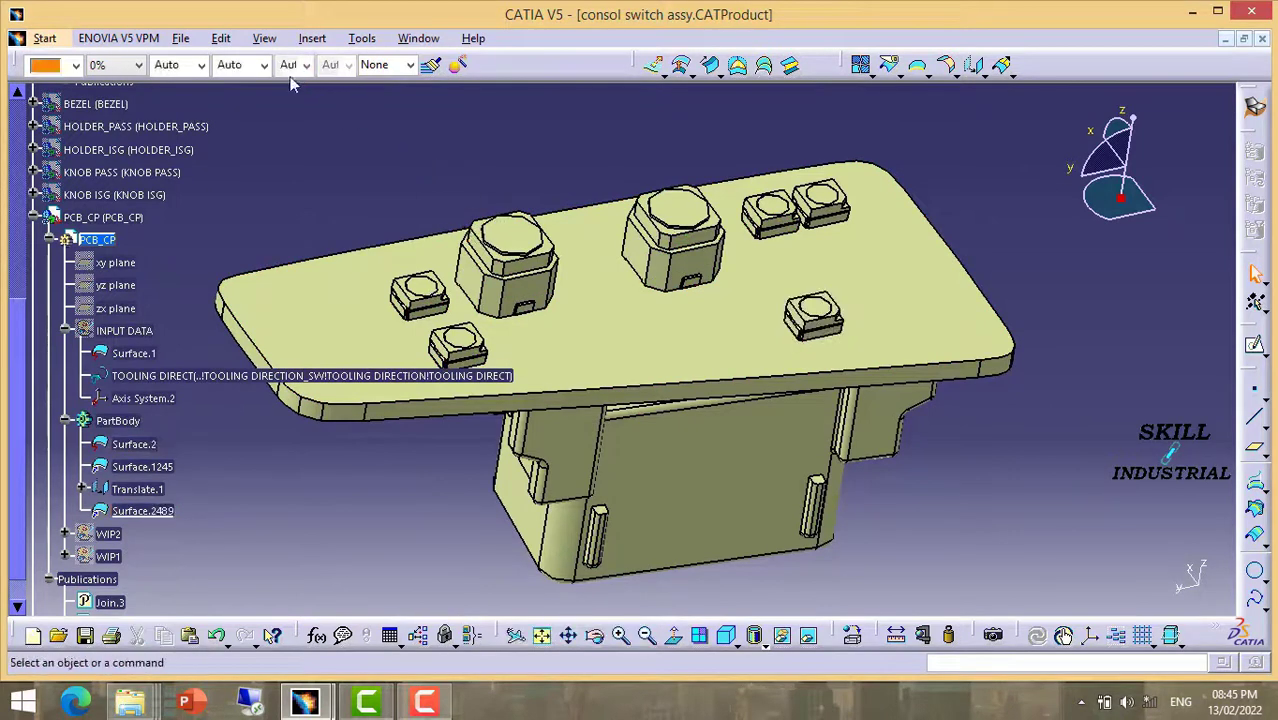
left_click(318, 40)
mouse_move(346, 333)
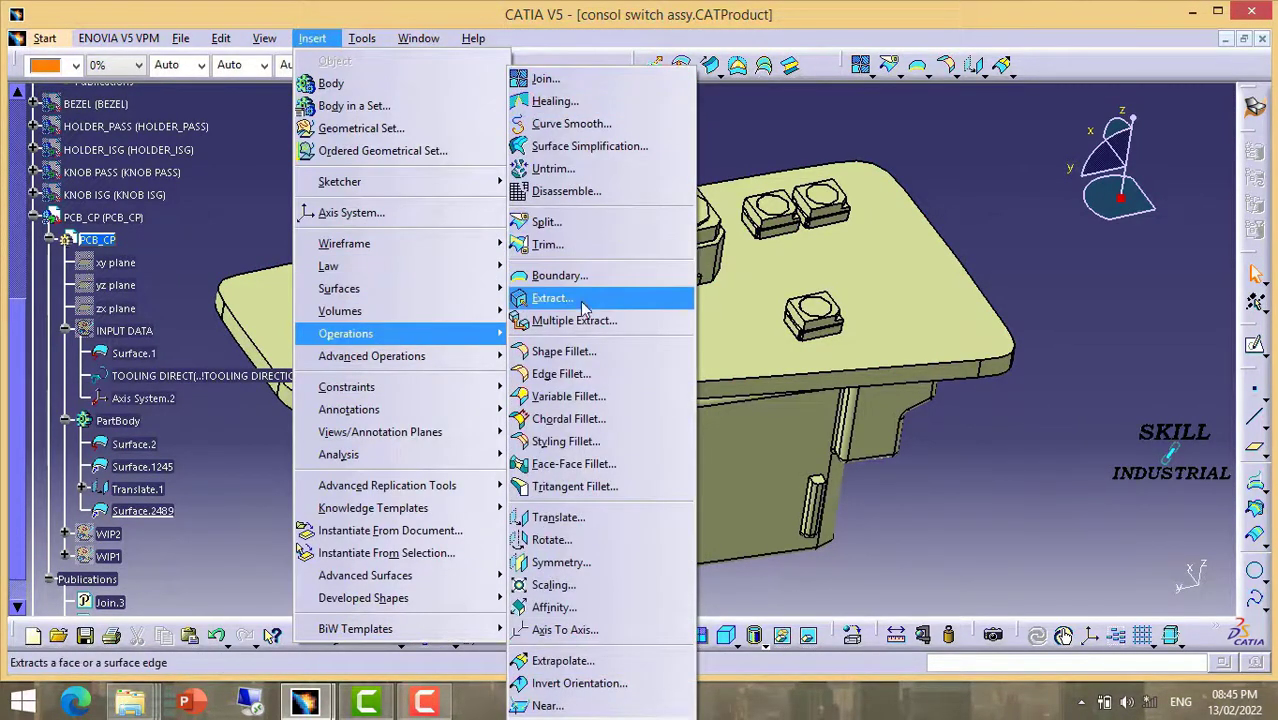
Translate Surface.2489 4 mm along the Y component, creating Translate.2
left_click(562, 518)
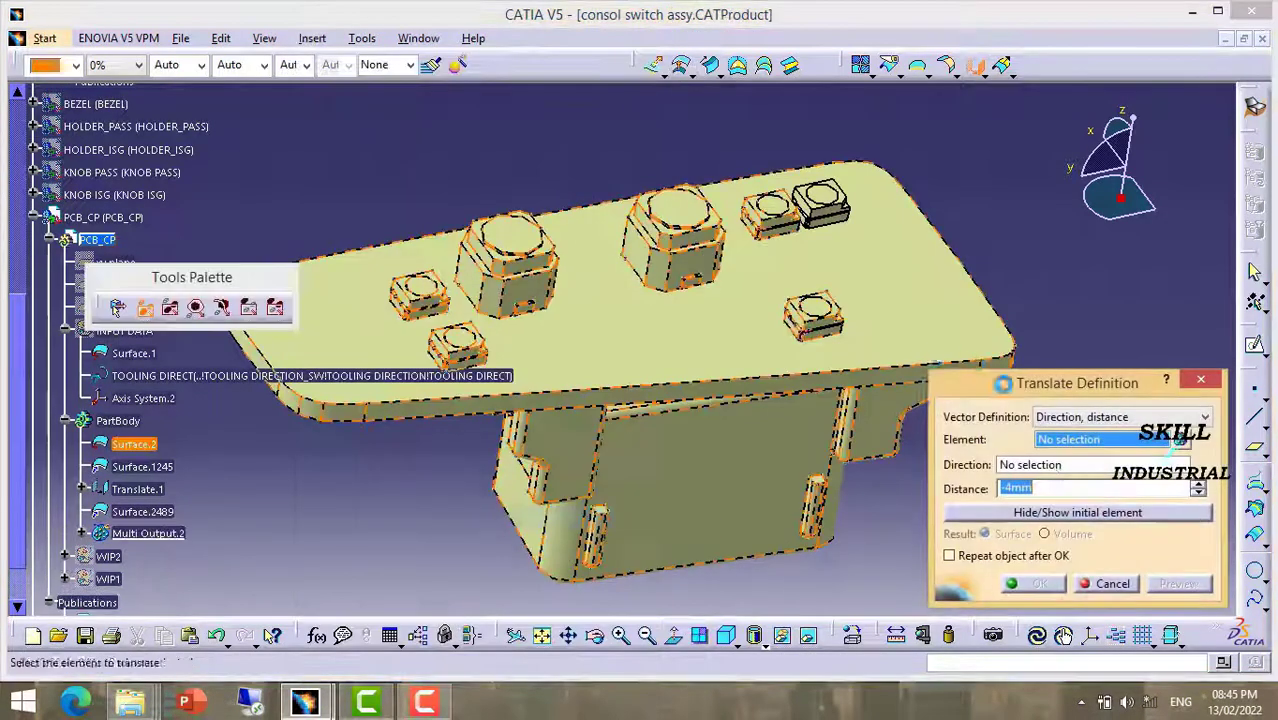
right_click(1070, 465)
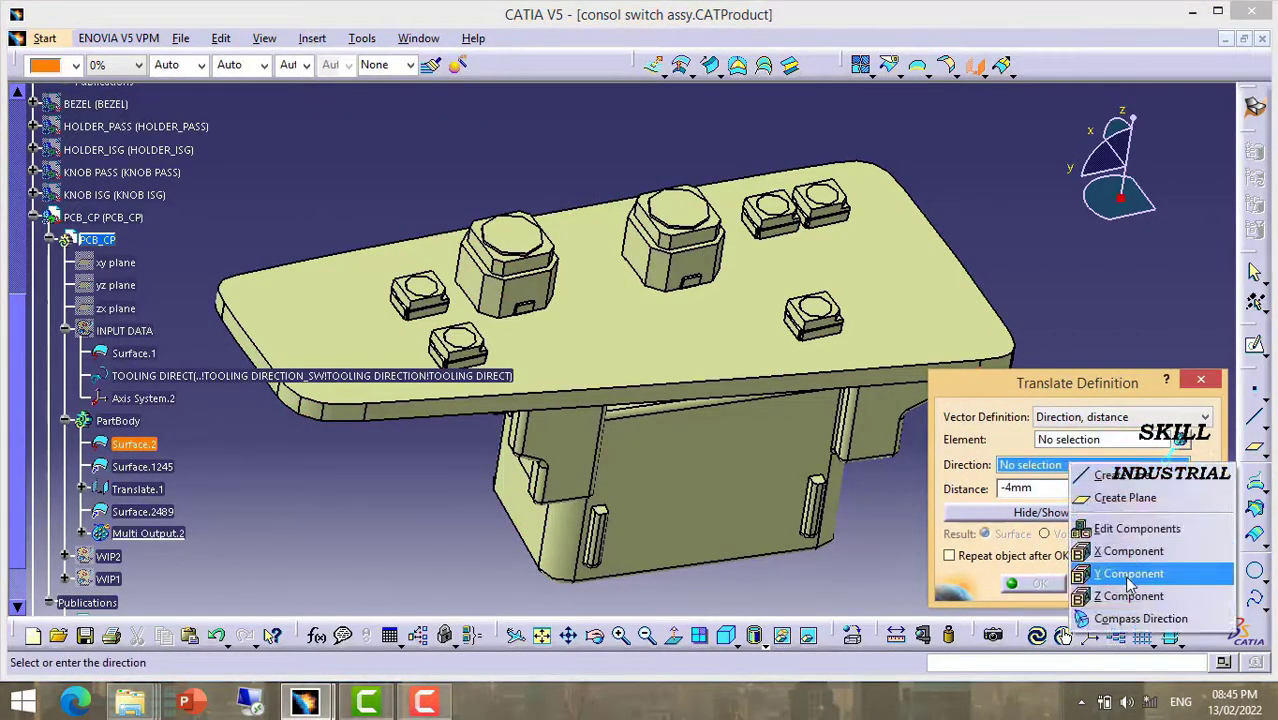
left_click(1128, 574)
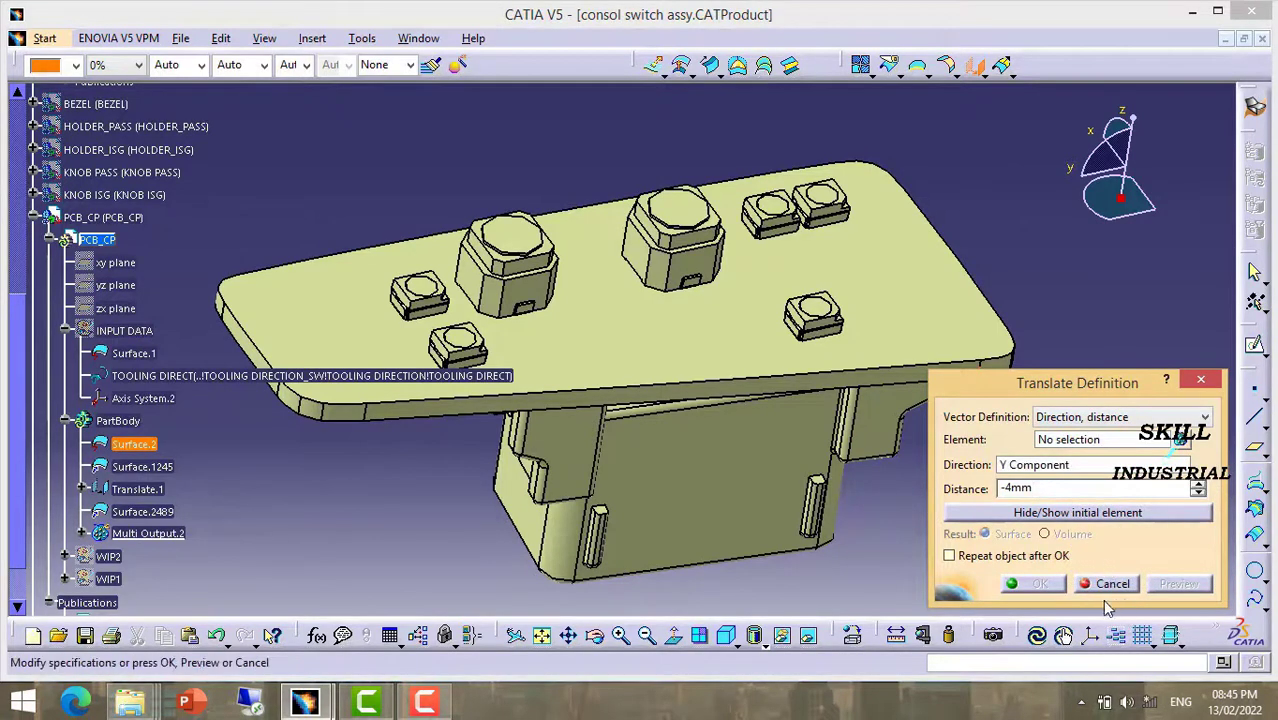
left_click(1085, 445)
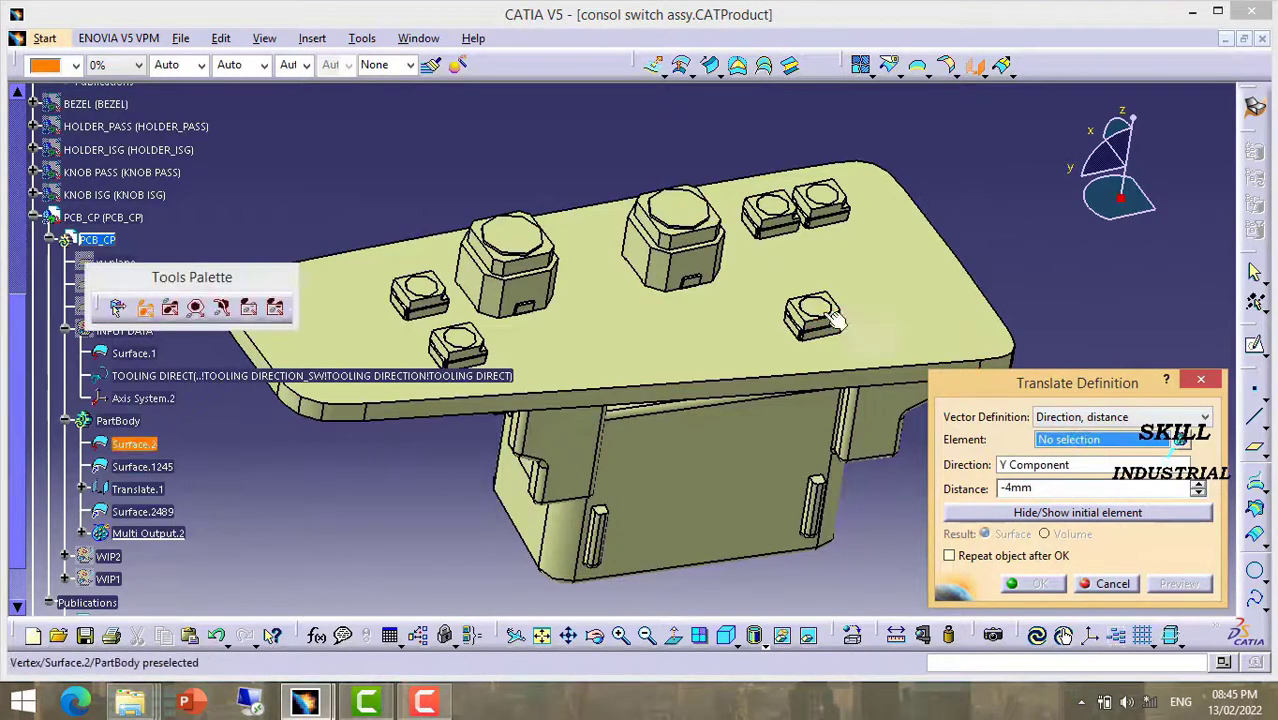
left_click(143, 511)
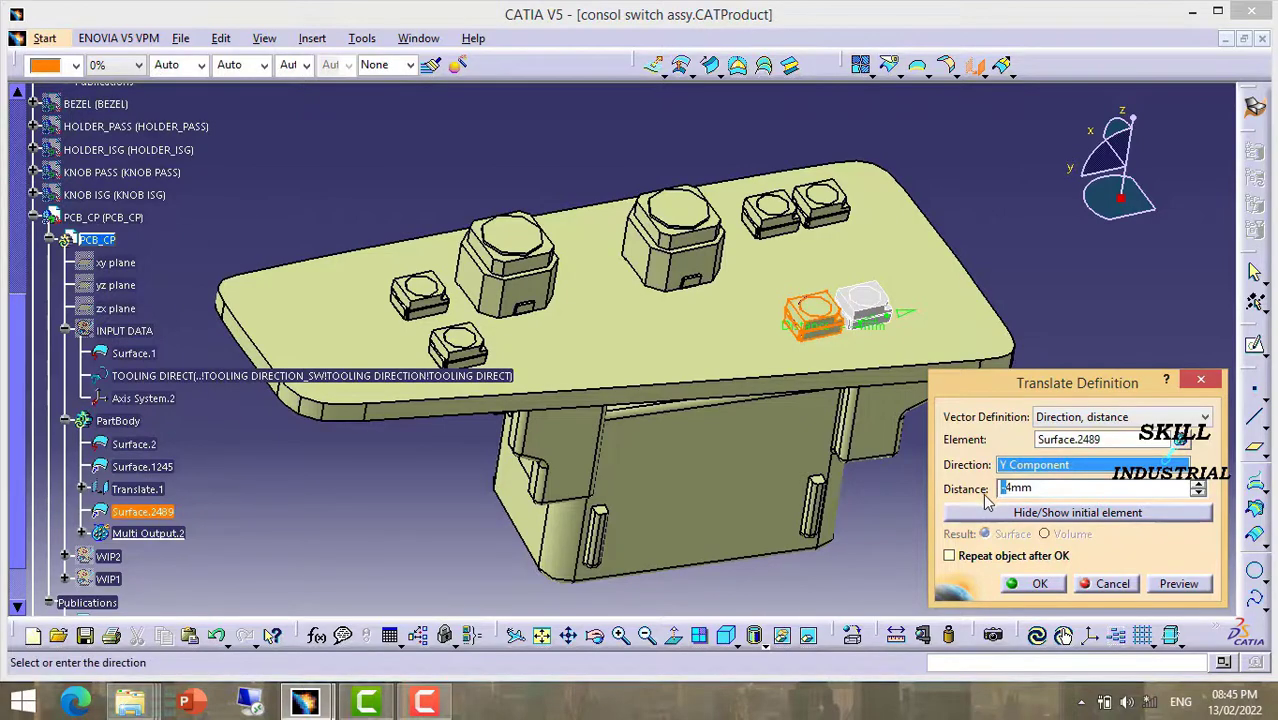
left_click(1040, 585)
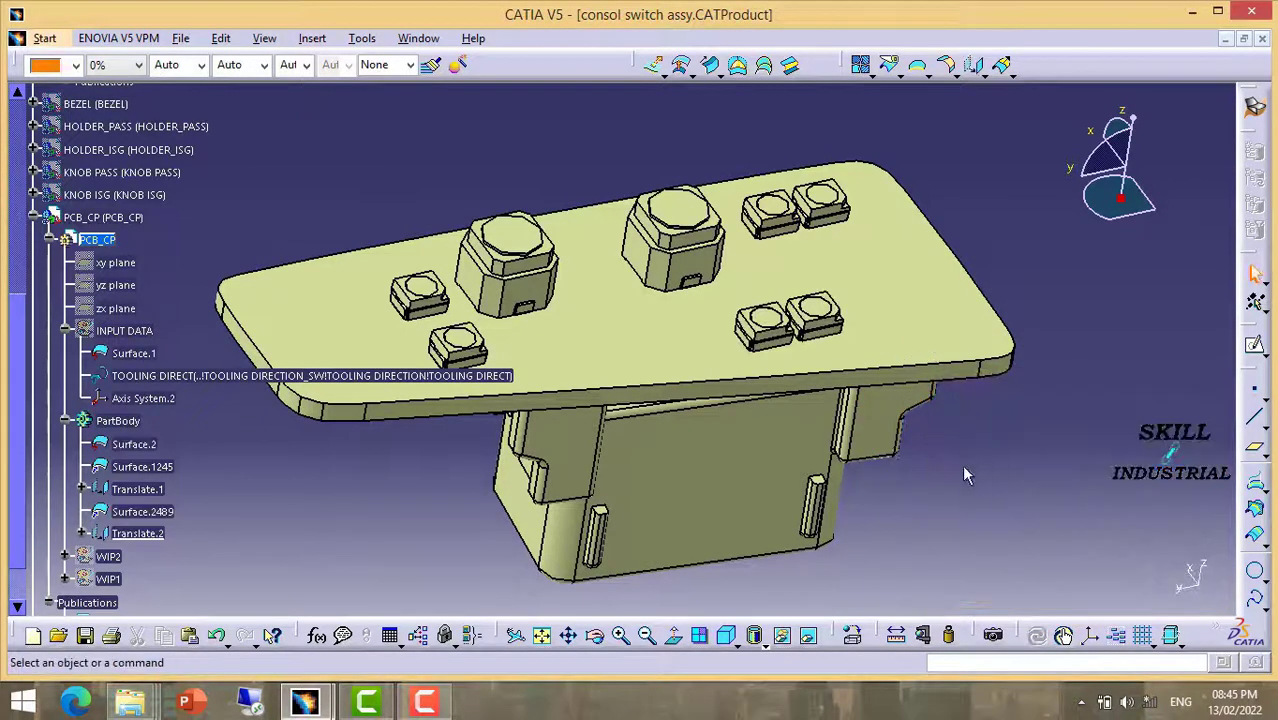
Orbit and zoom out to show both switch copies, then open Start > Mechanical Design
mouse_move(912, 453)
middle_mouse_down()
mouse_move(819, 453)
mouse_move(607, 240)
mouse_move(845, 205)
middle_mouse_up()
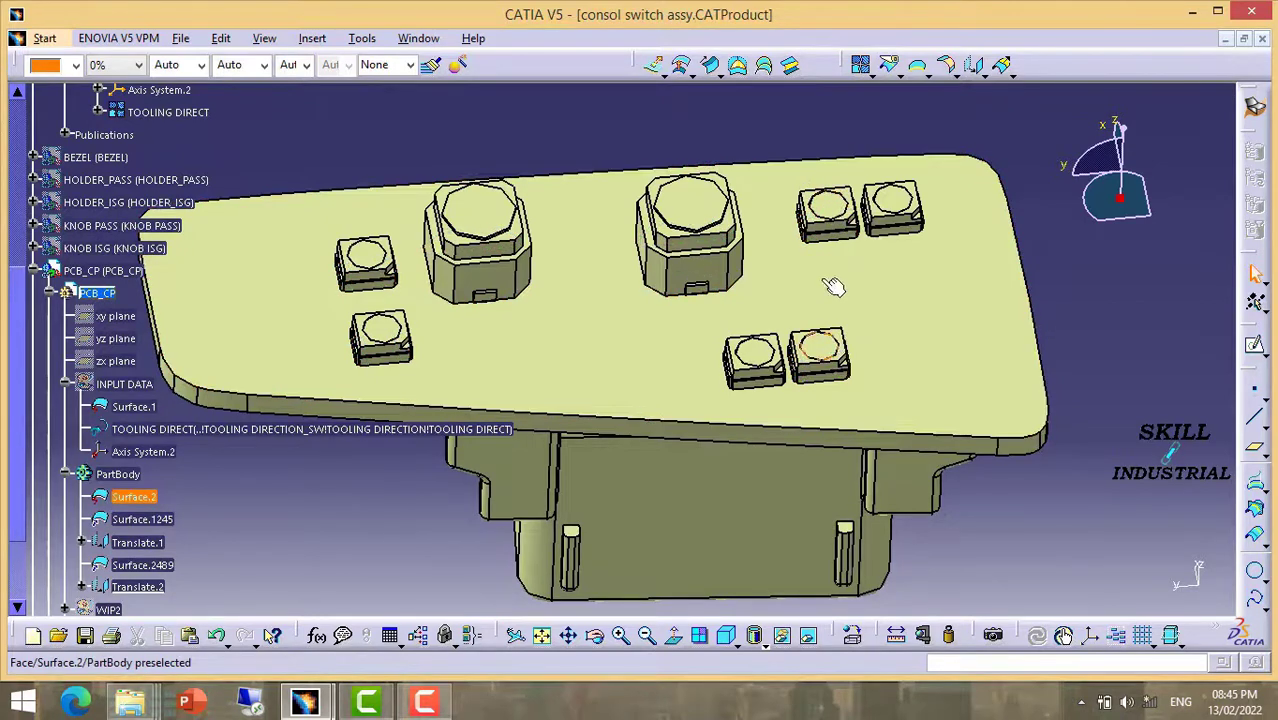
middle_click_drag(835, 291, 853, 328, "ctrl")
scroll(195, 530, "down", 2)
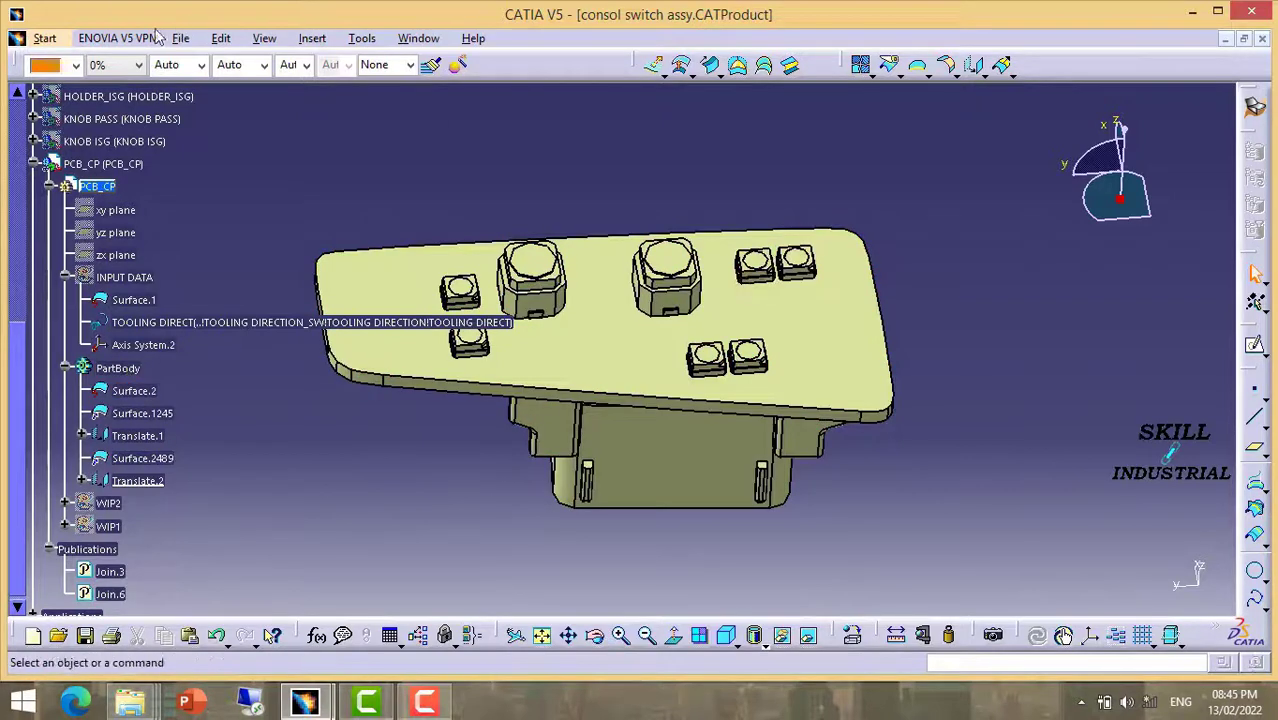
left_click(45, 38)
mouse_move(99, 83)
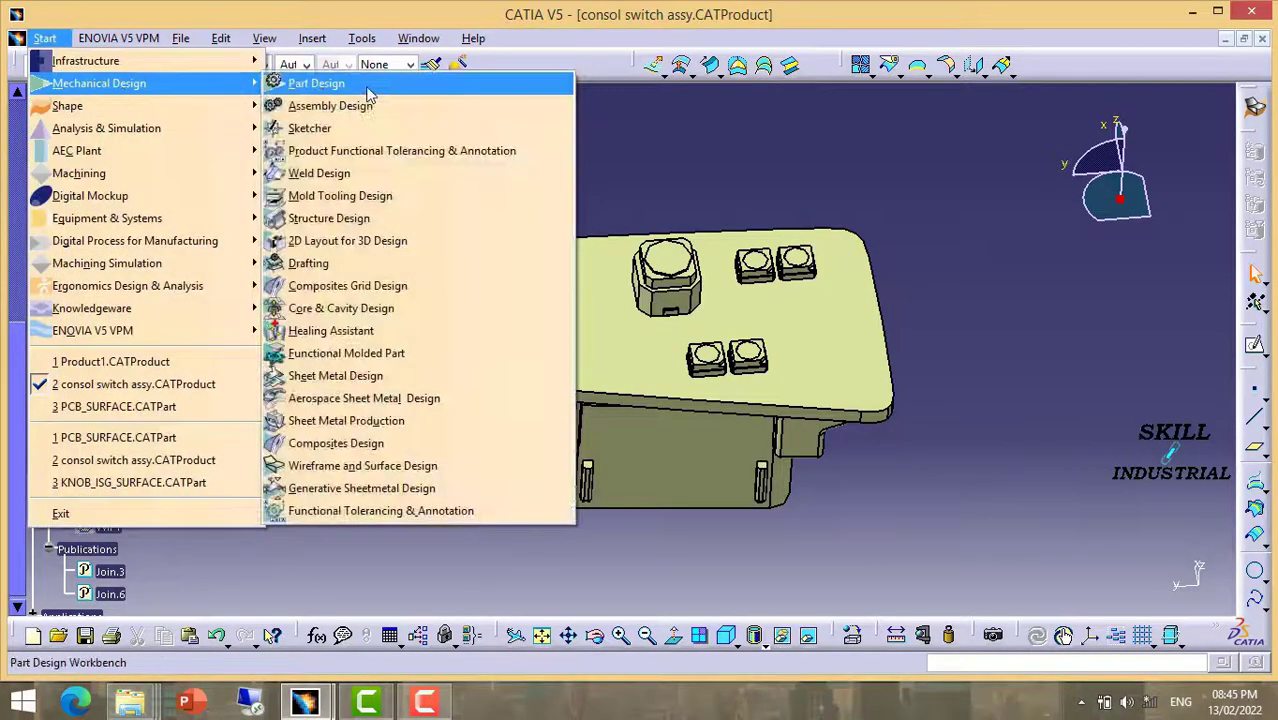
In Part Design, close Surface.2 into a solid, CloseSurface.1
left_click(367, 86)
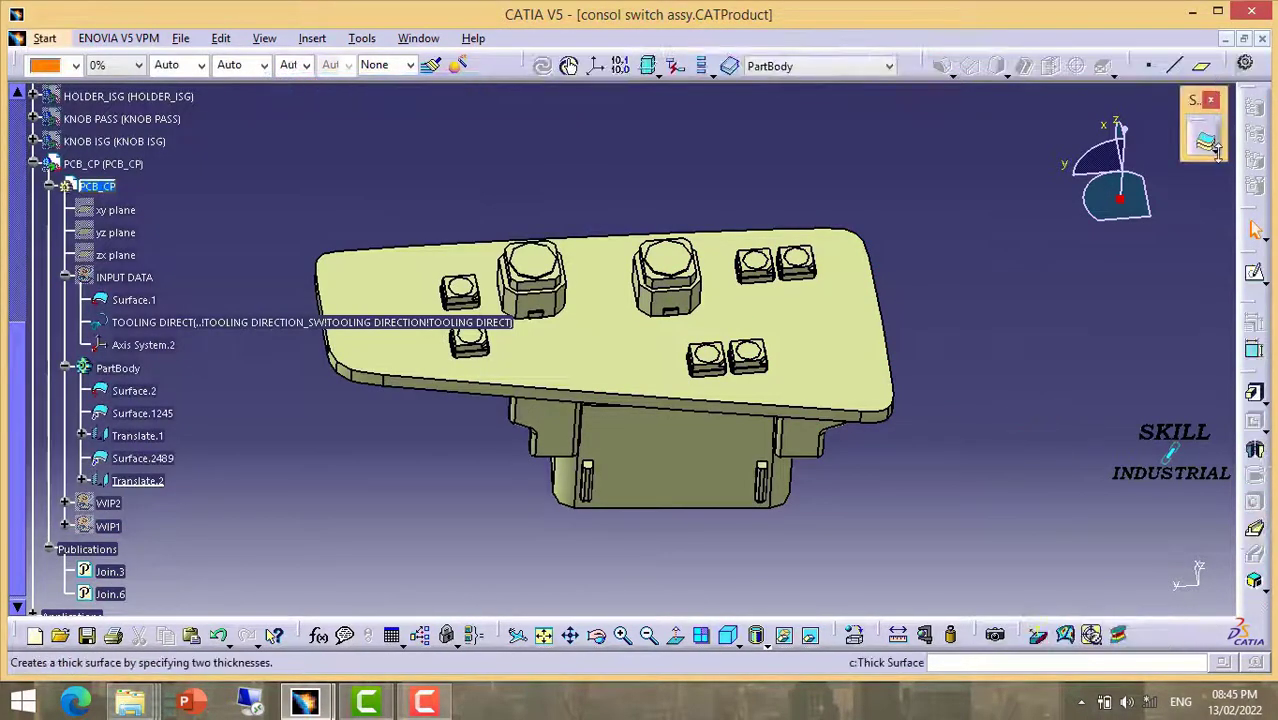
left_click(1216, 150)
left_click(1235, 168)
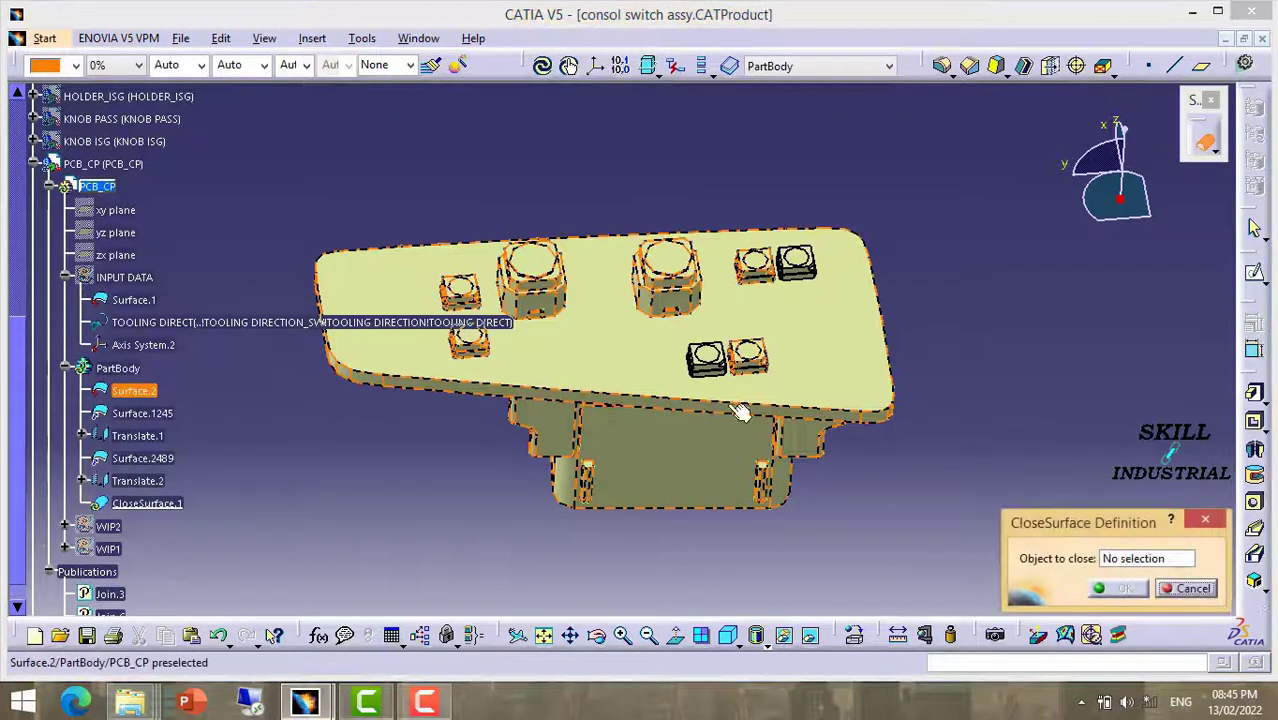
left_click(665, 330)
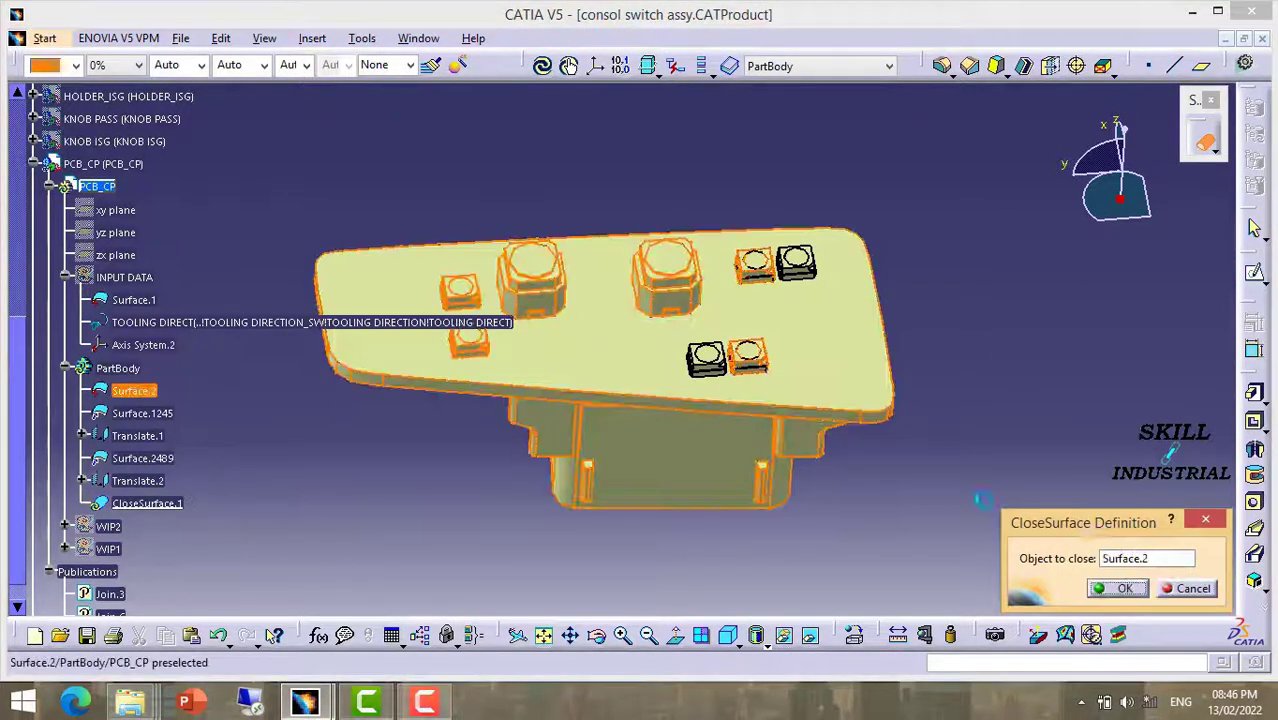
left_click(1122, 589)
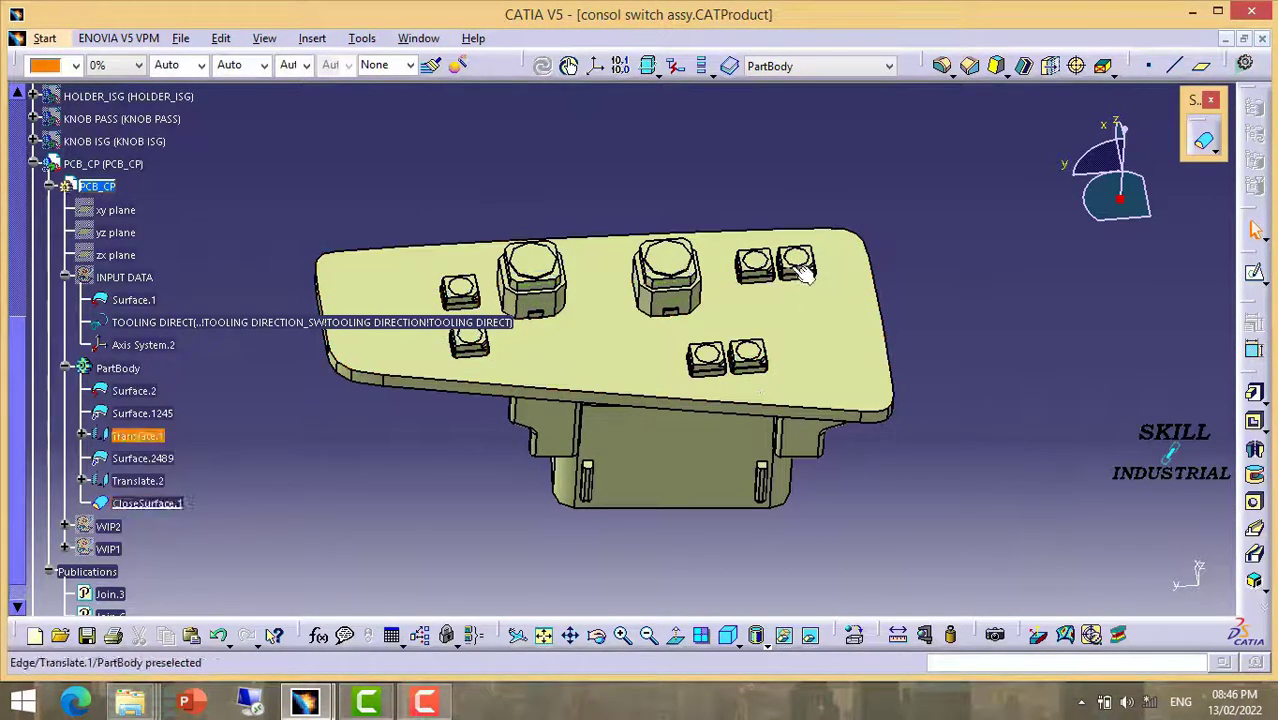
Close Translate.1 and Translate.2 into solids as CloseSurface.2 and CloseSurface.3
left_click(1208, 148)
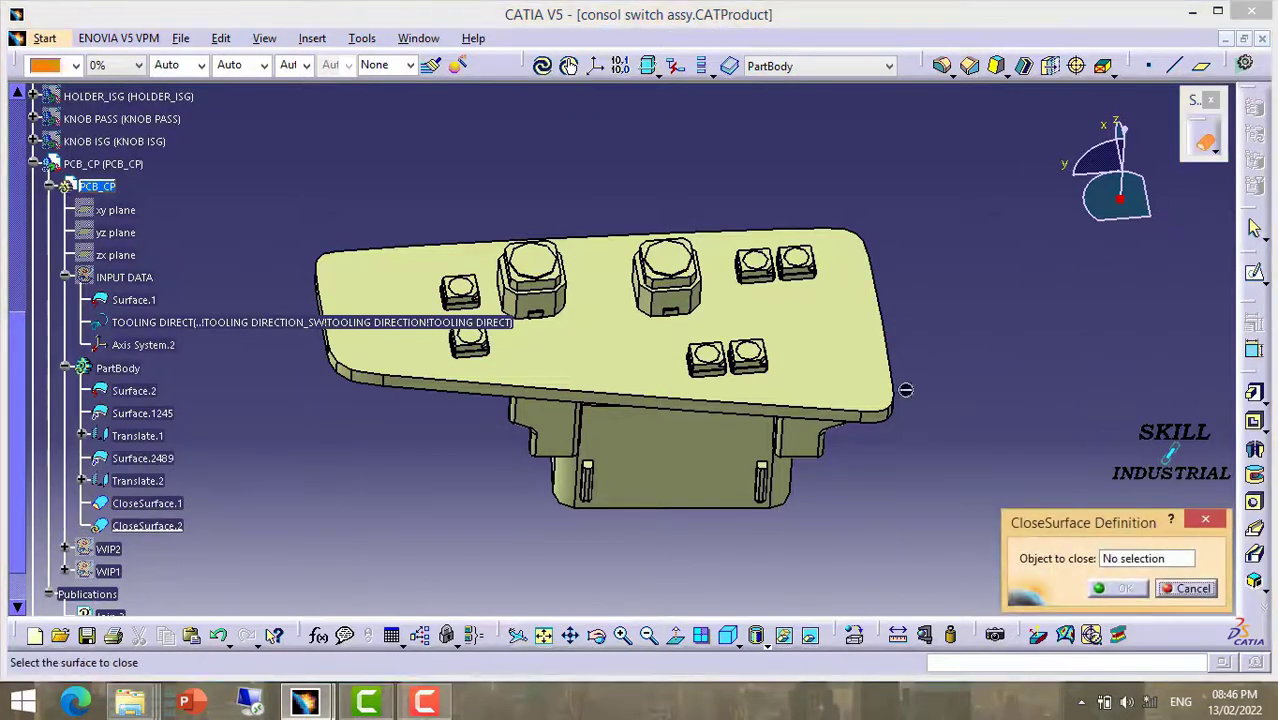
left_click(835, 308)
left_click(1118, 590)
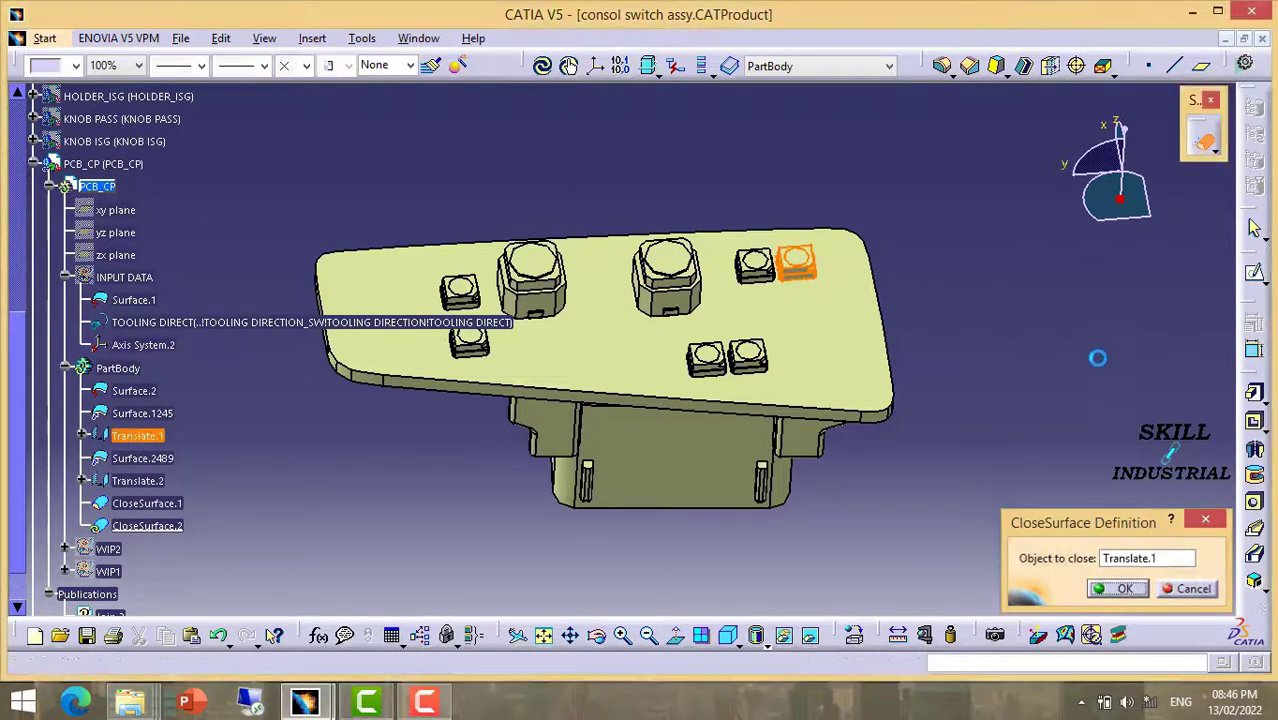
left_click(1208, 148)
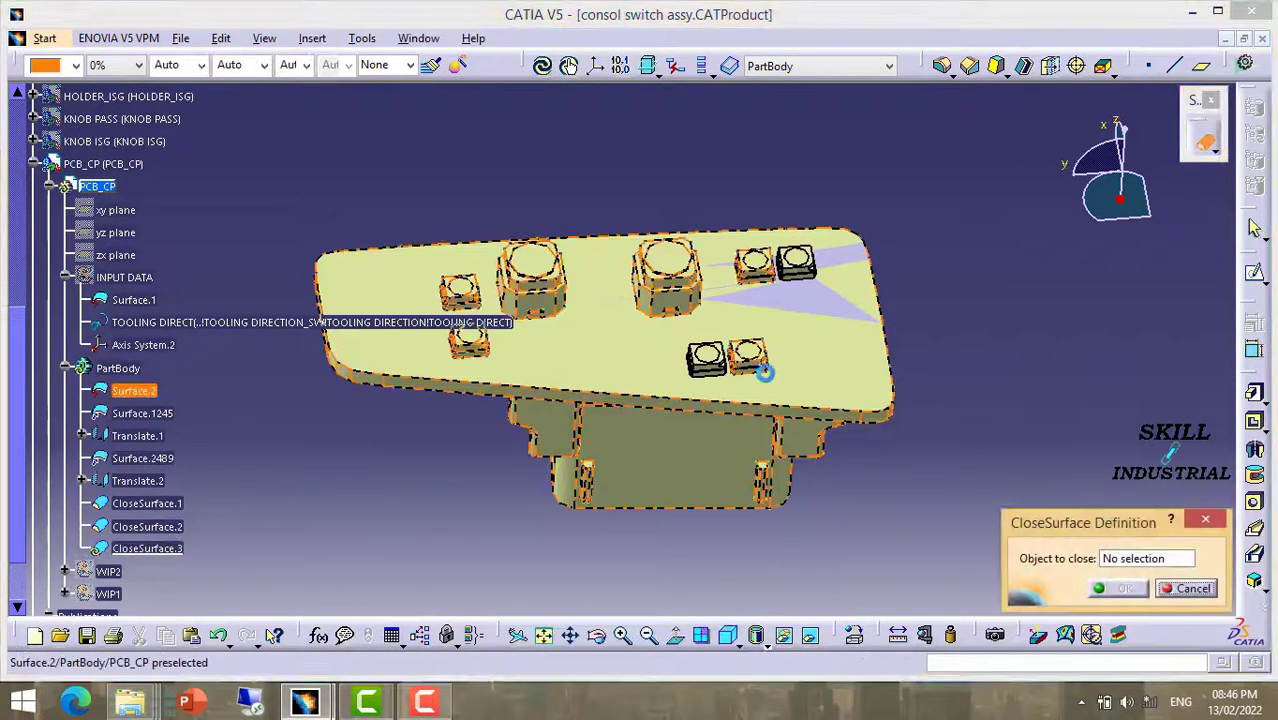
left_click(706, 356)
left_click(1125, 590)
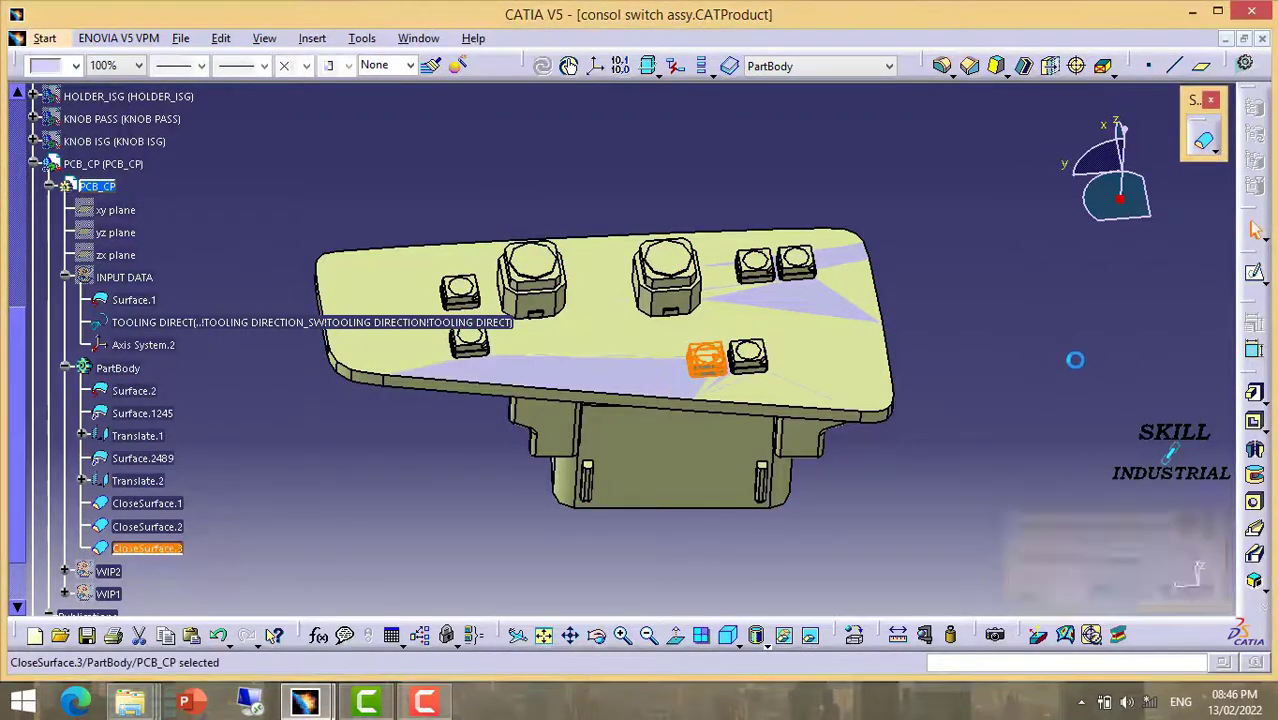
middle_click_drag(860, 300, 421, 231)
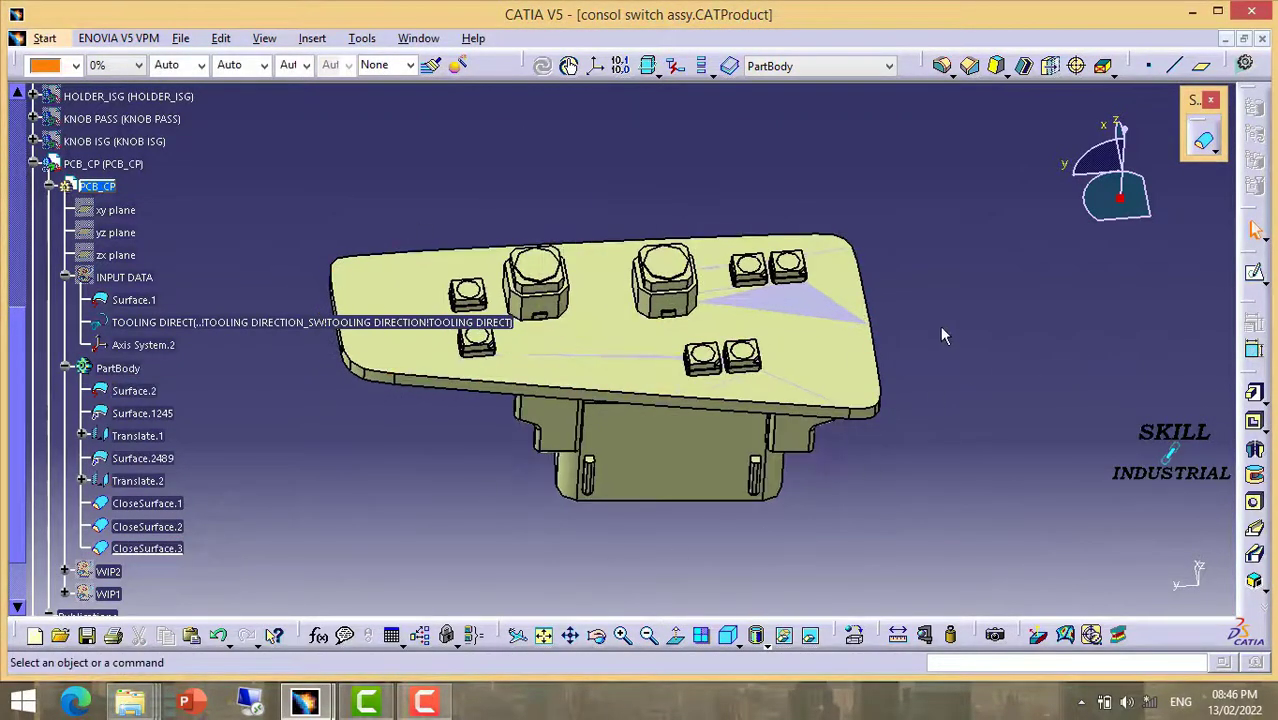
Hide Translate.2, Surface.1245 and Surface.2 so only the CloseSurface solids show
middle_click_drag(540, 437, 592, 320)
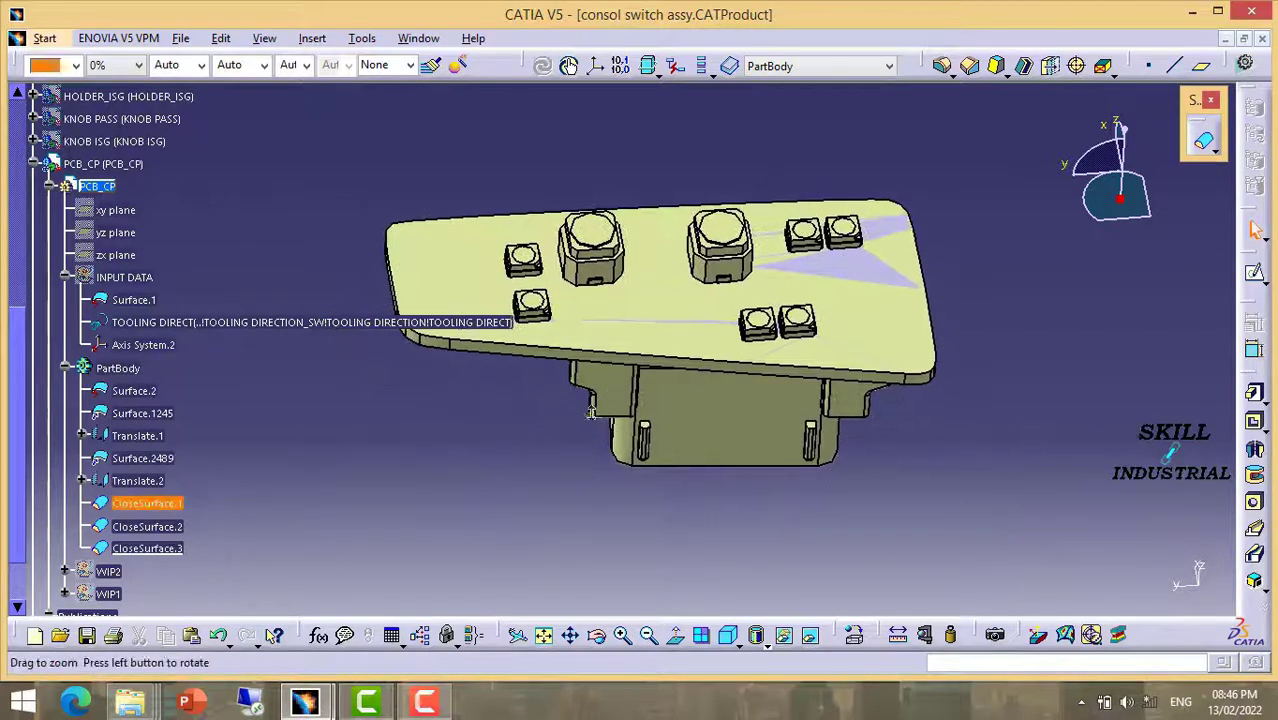
left_click(137, 480)
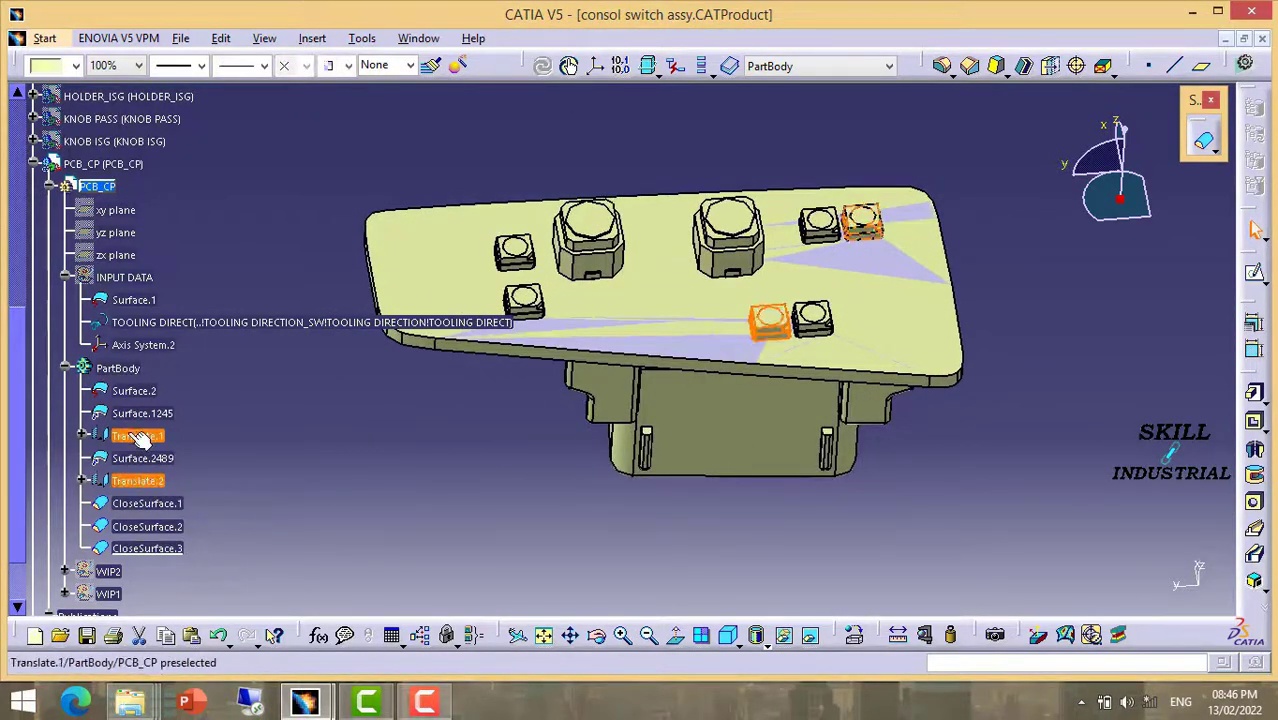
left_click(141, 413, "ctrl")
left_click(133, 392, "ctrl")
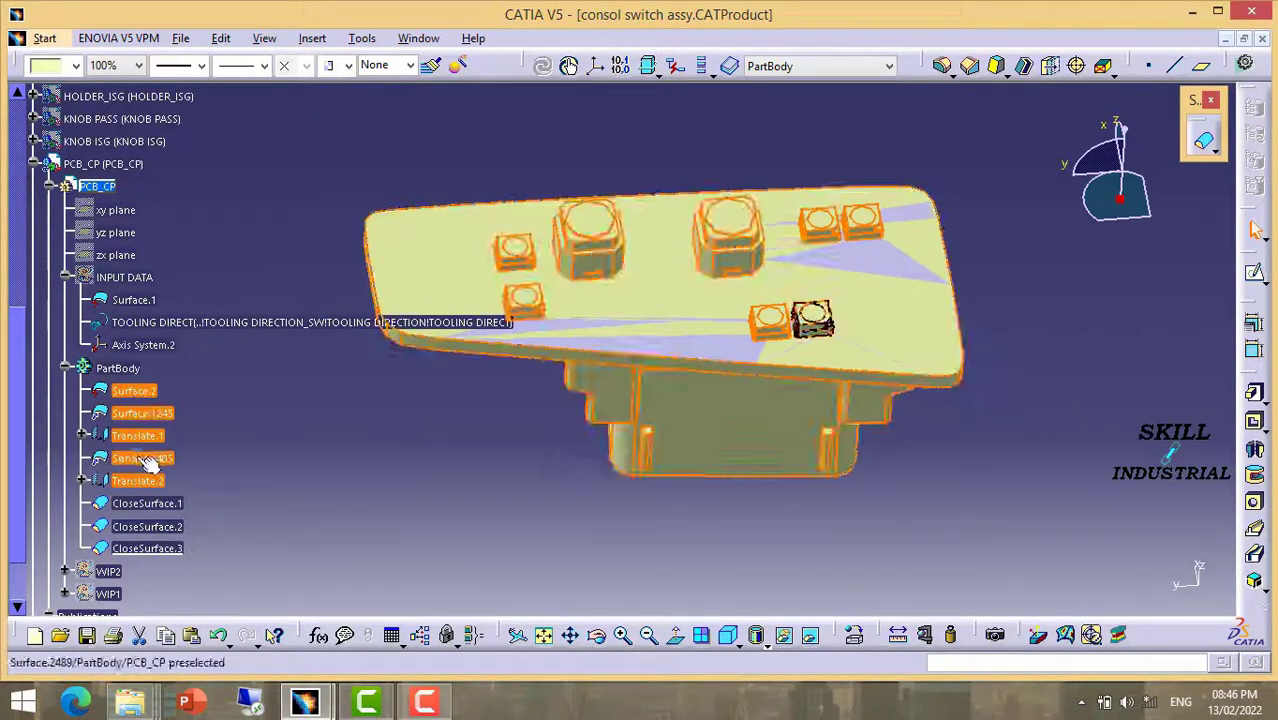
right_click(145, 462)
left_click(178, 129)
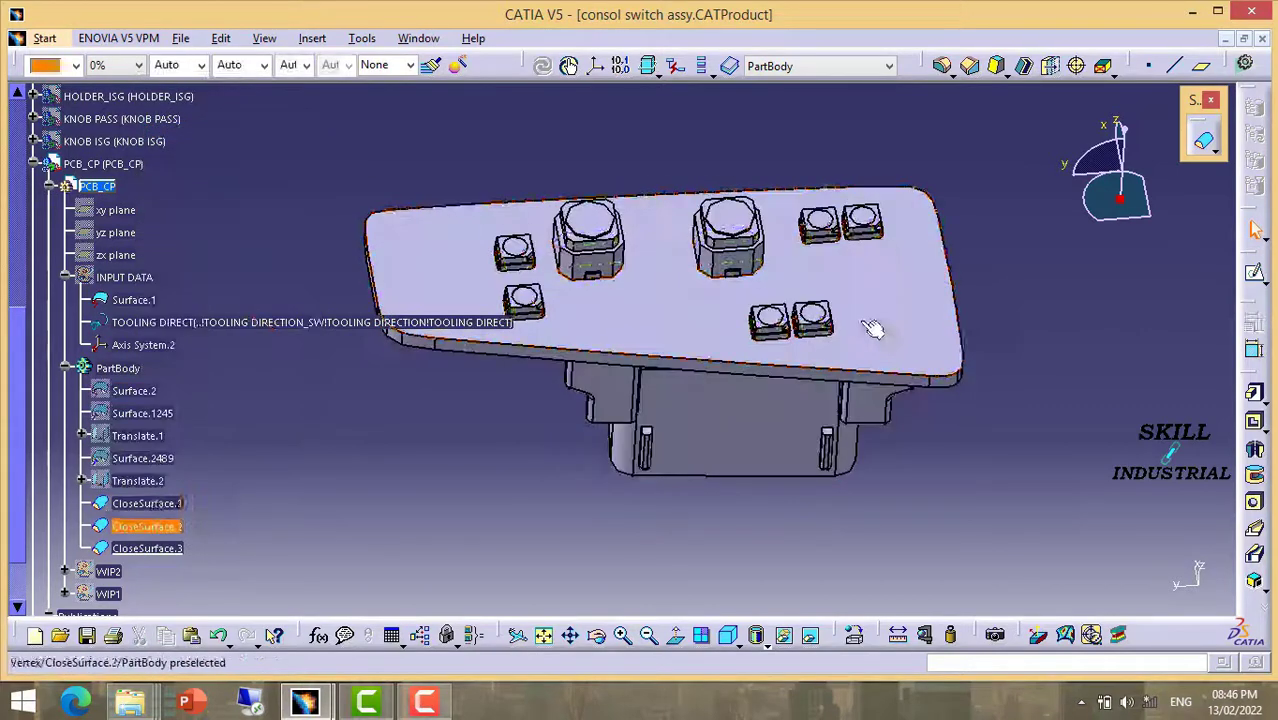
middle_click_drag(860, 346, 770, 388)
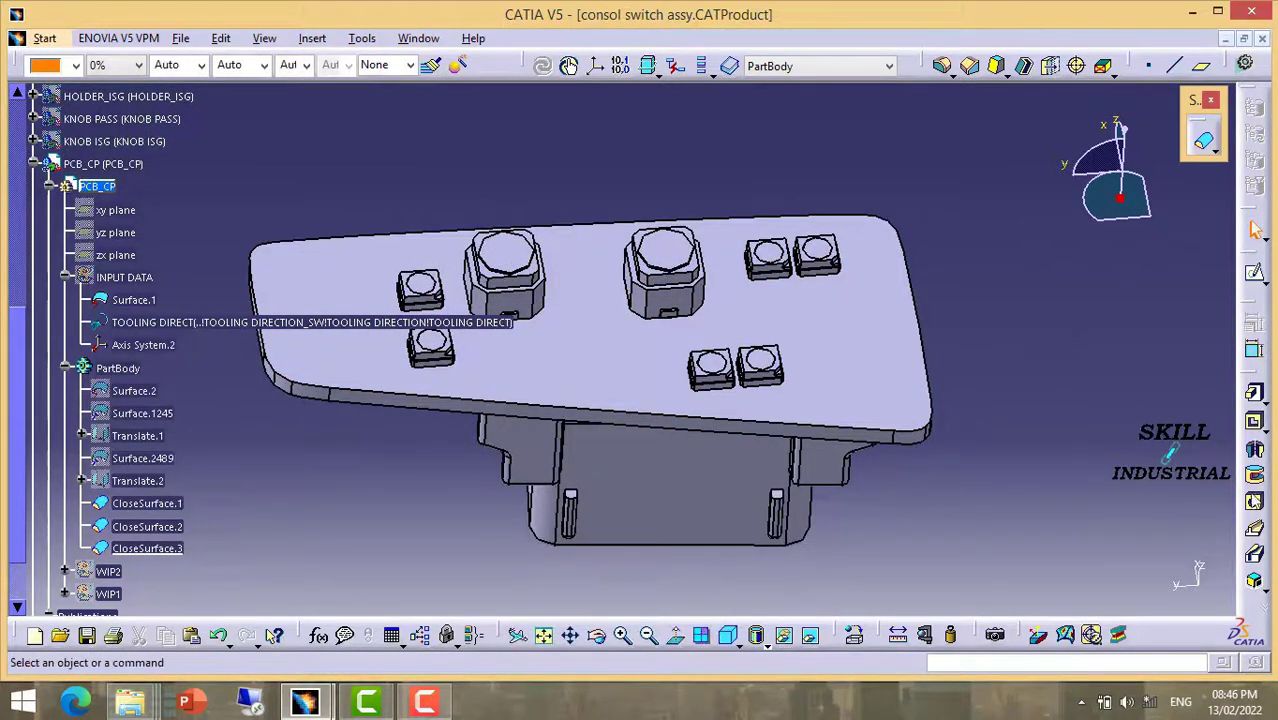
Start a pocket with a sketch on the board top face, viewed normal
left_click(1255, 426)
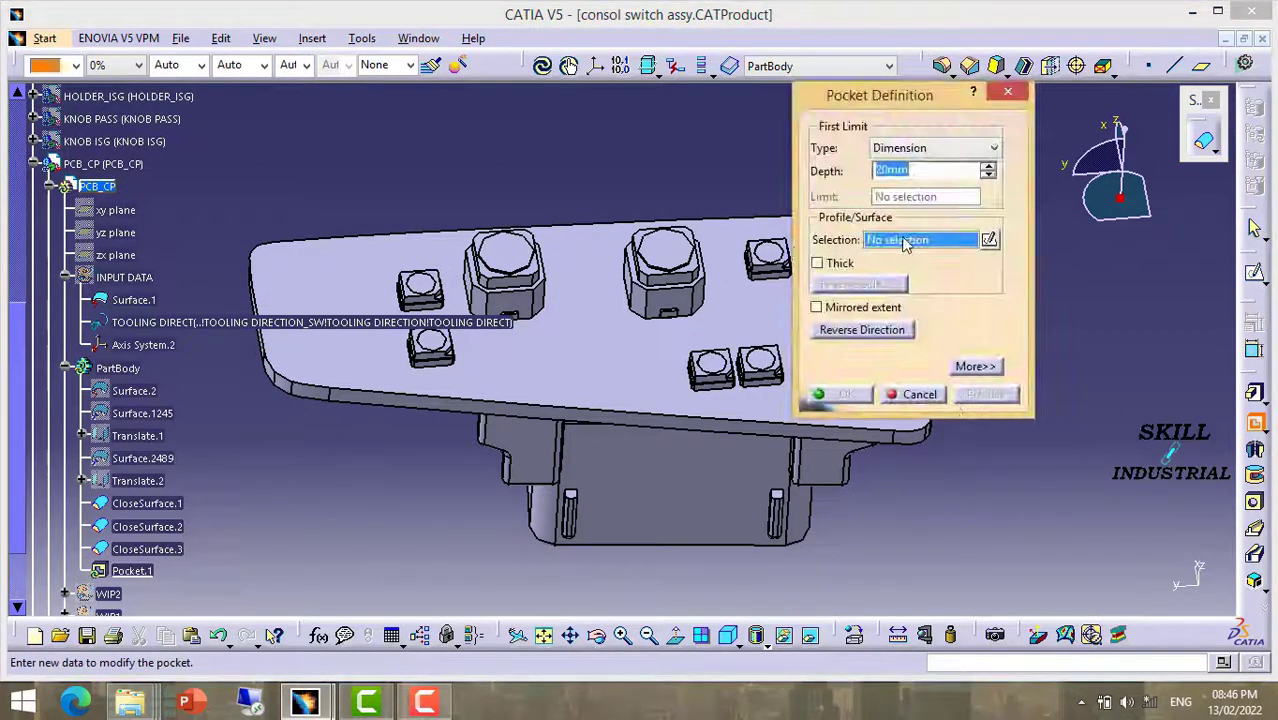
left_click(989, 240)
left_click(778, 308)
left_click(668, 643)
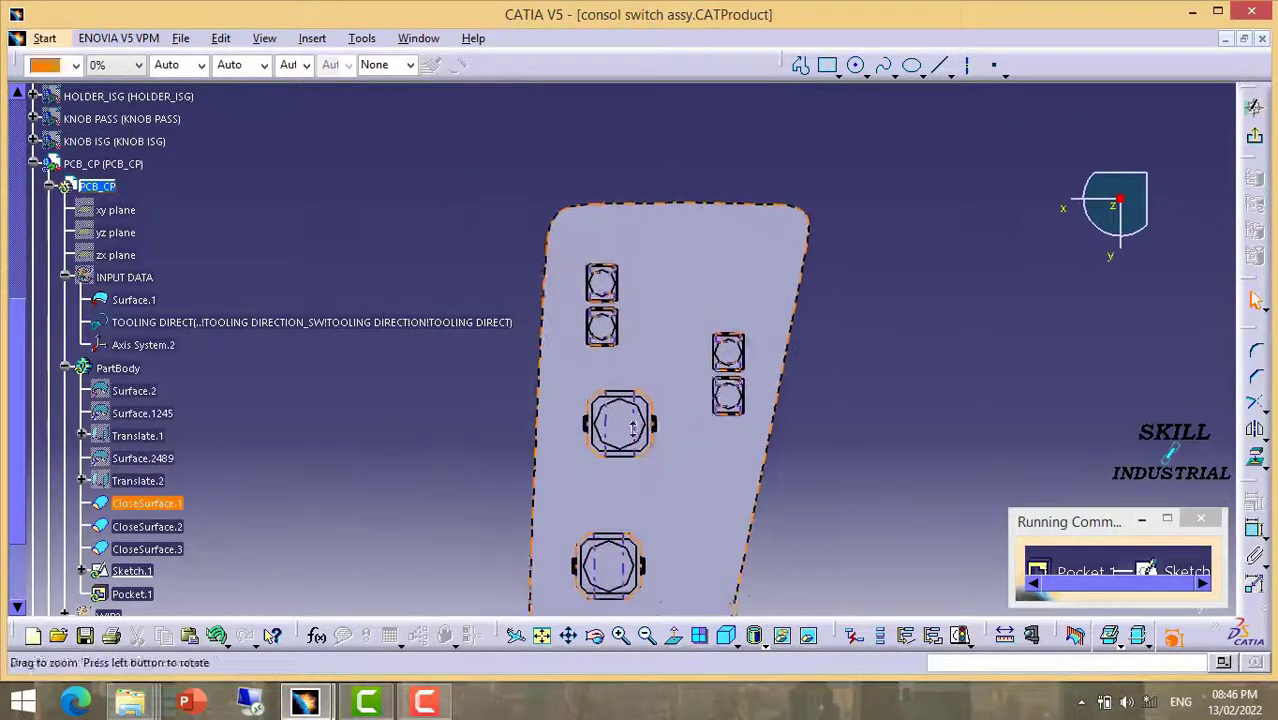
middle_click_drag(619, 435, 425, 221)
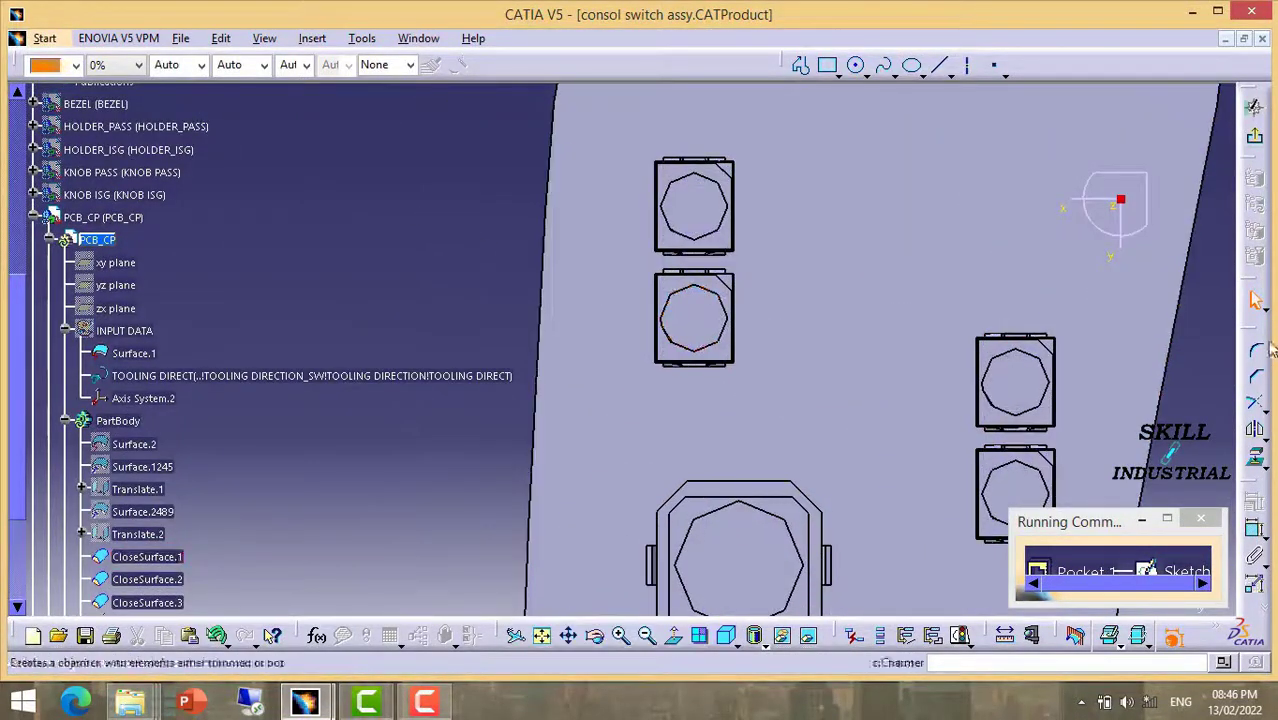
Draw rectangles around the lower-left and upper-right switch squares
left_click(833, 58)
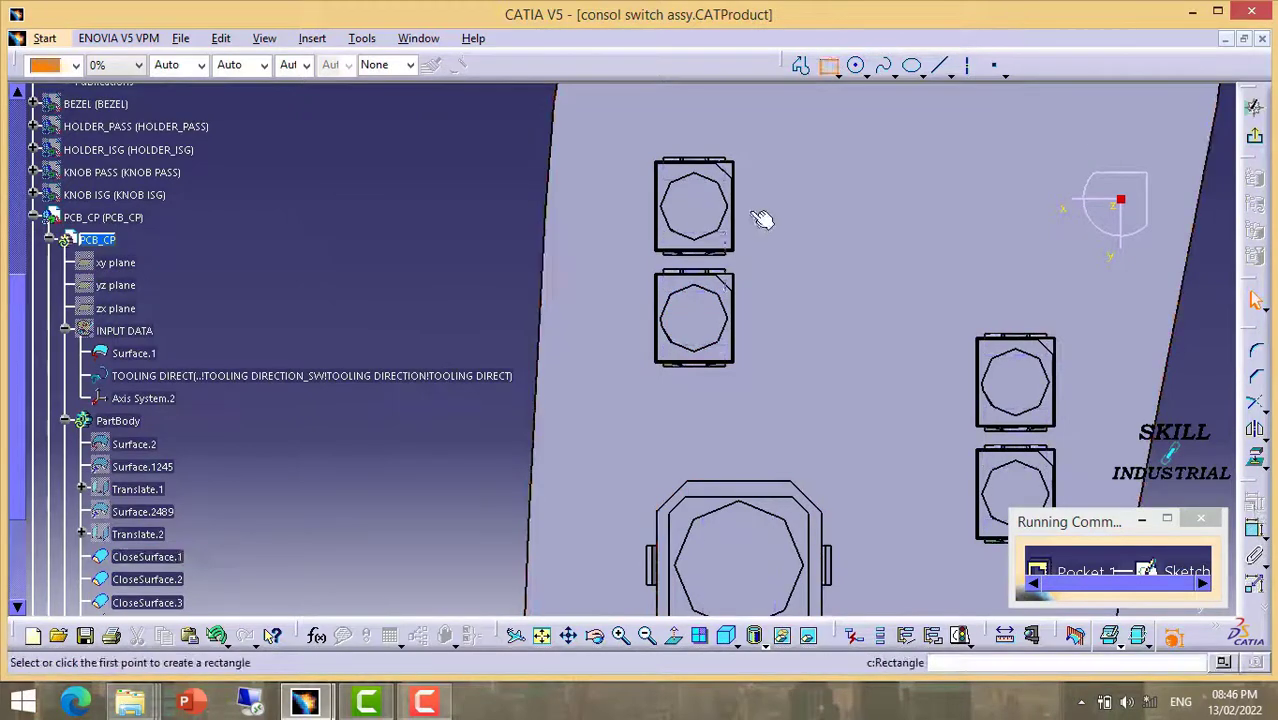
left_click(767, 377)
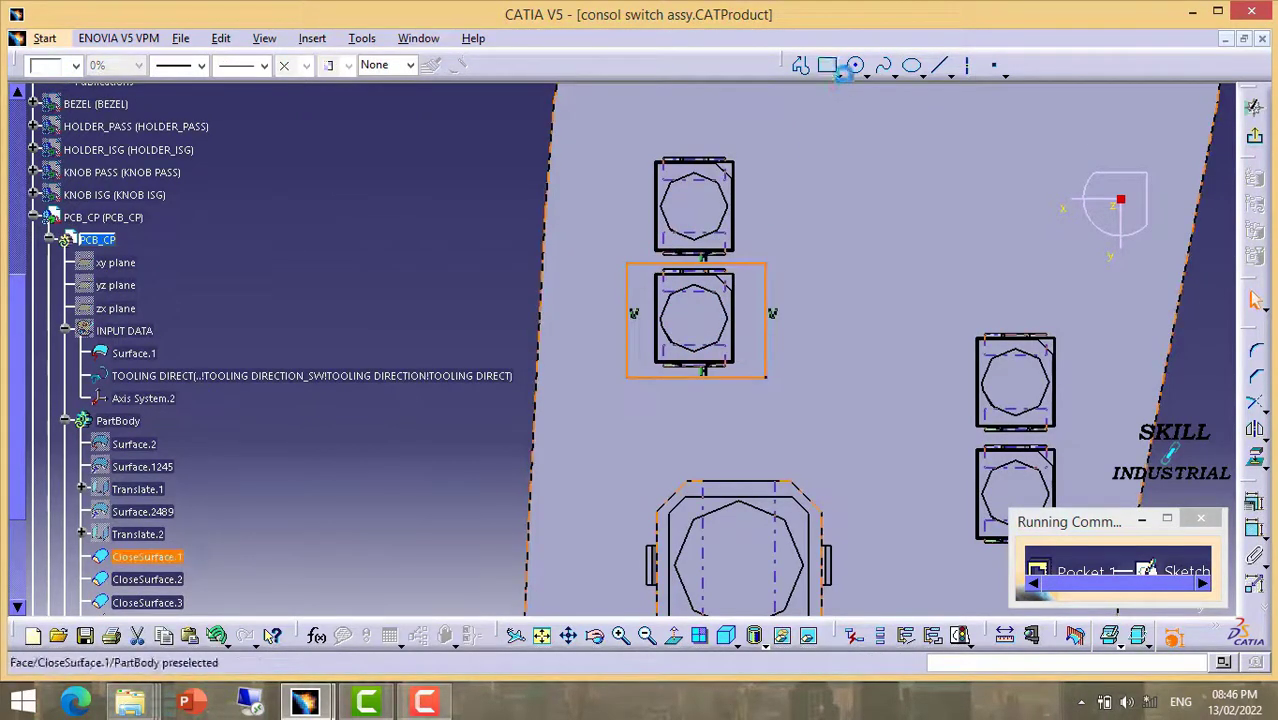
left_click(829, 75)
middle_click_drag(884, 385, 713, 308)
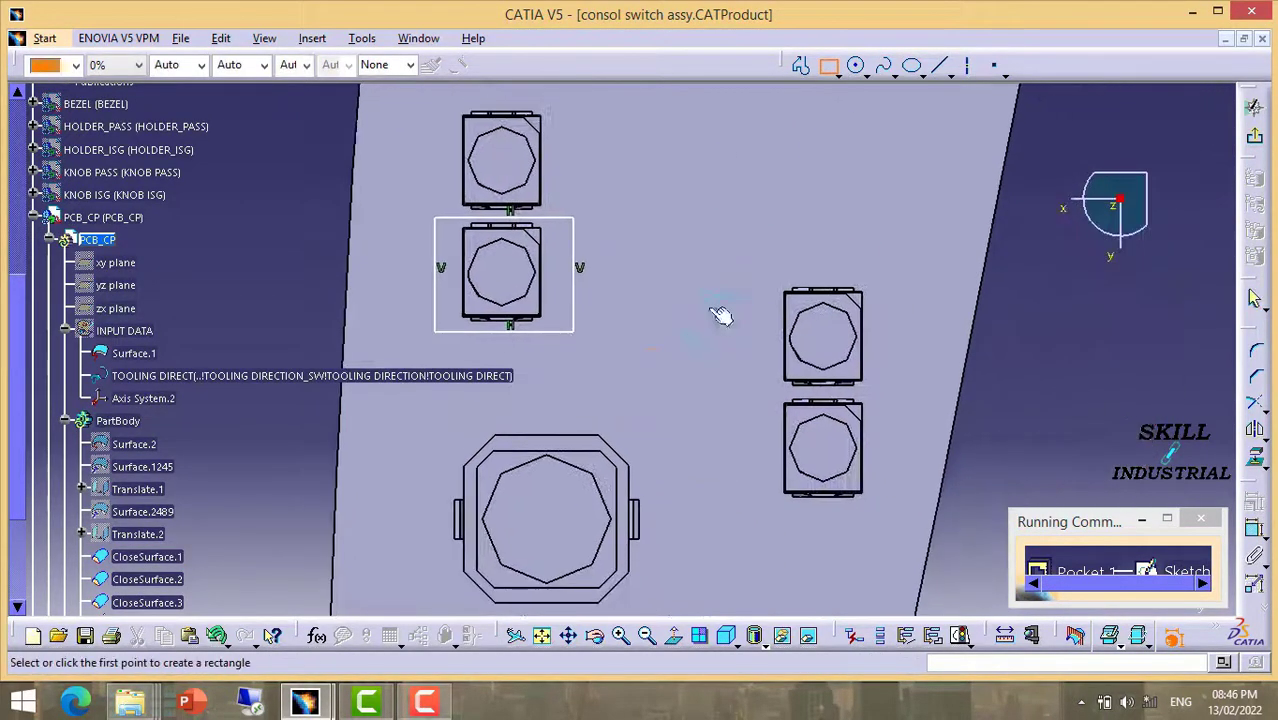
left_click(728, 254)
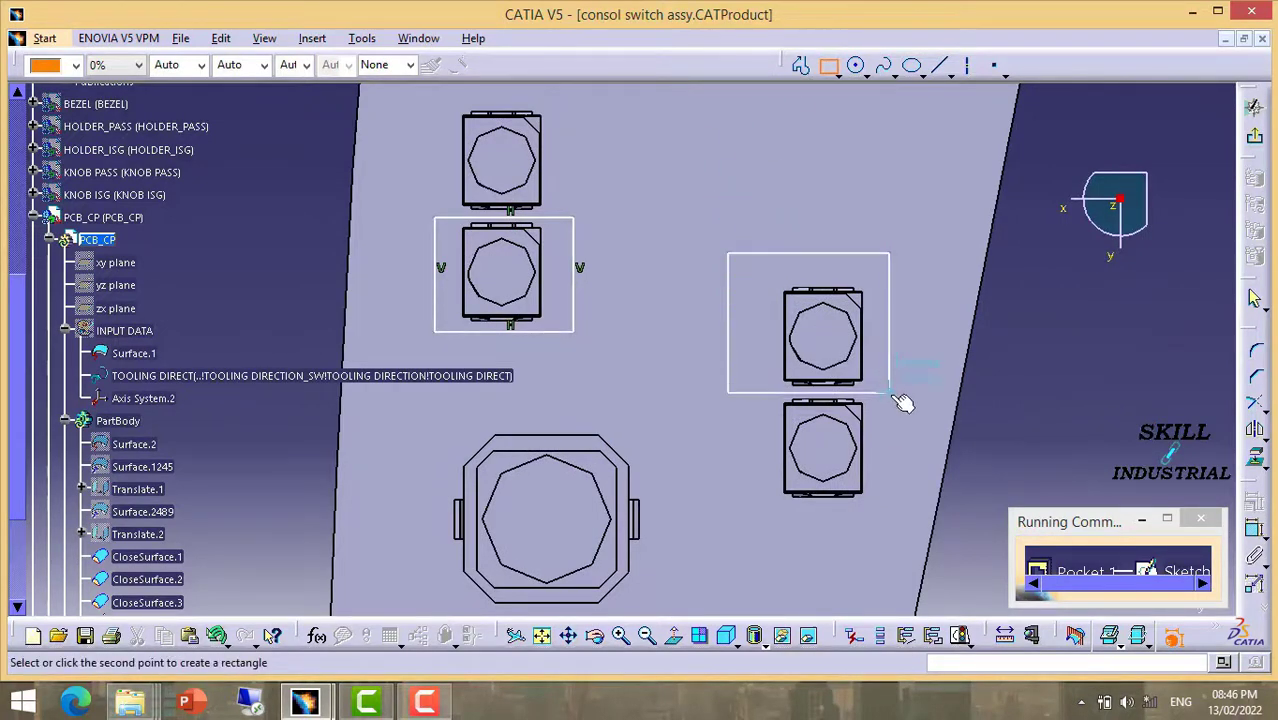